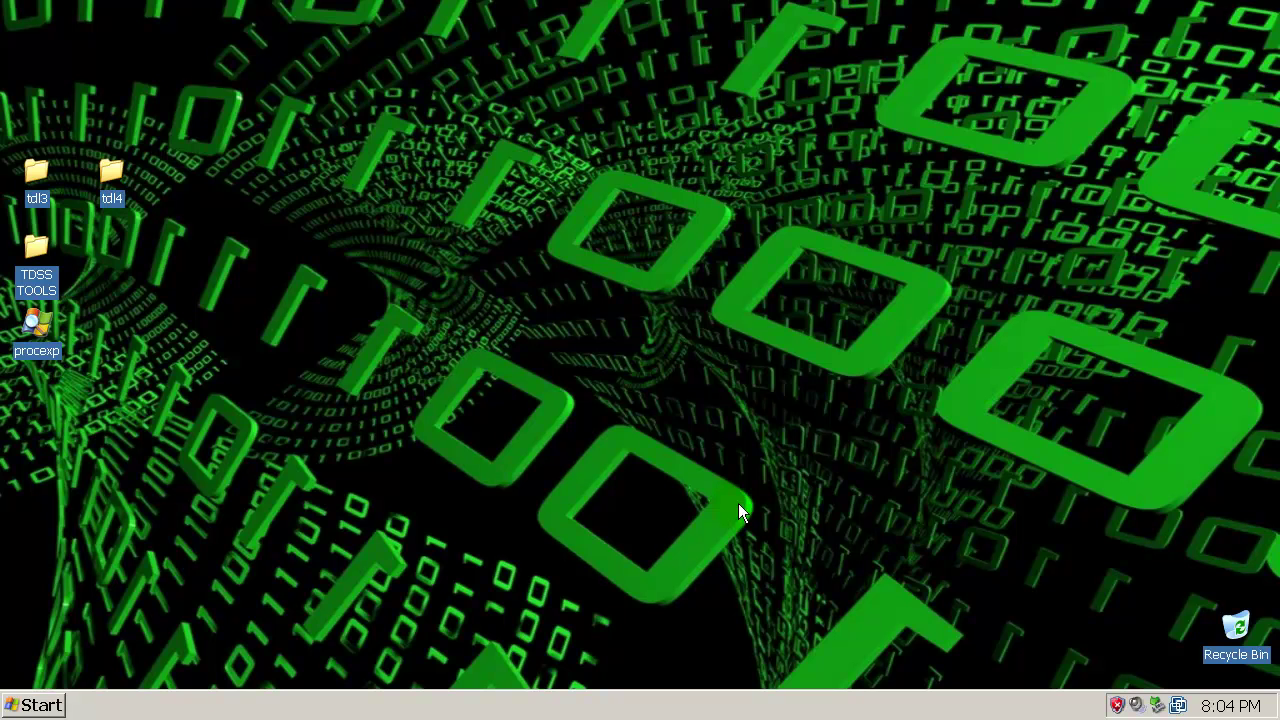
Step: Refresh the desktop, open and reposition the tdl3 folder window, then close it
right_click(308, 192)
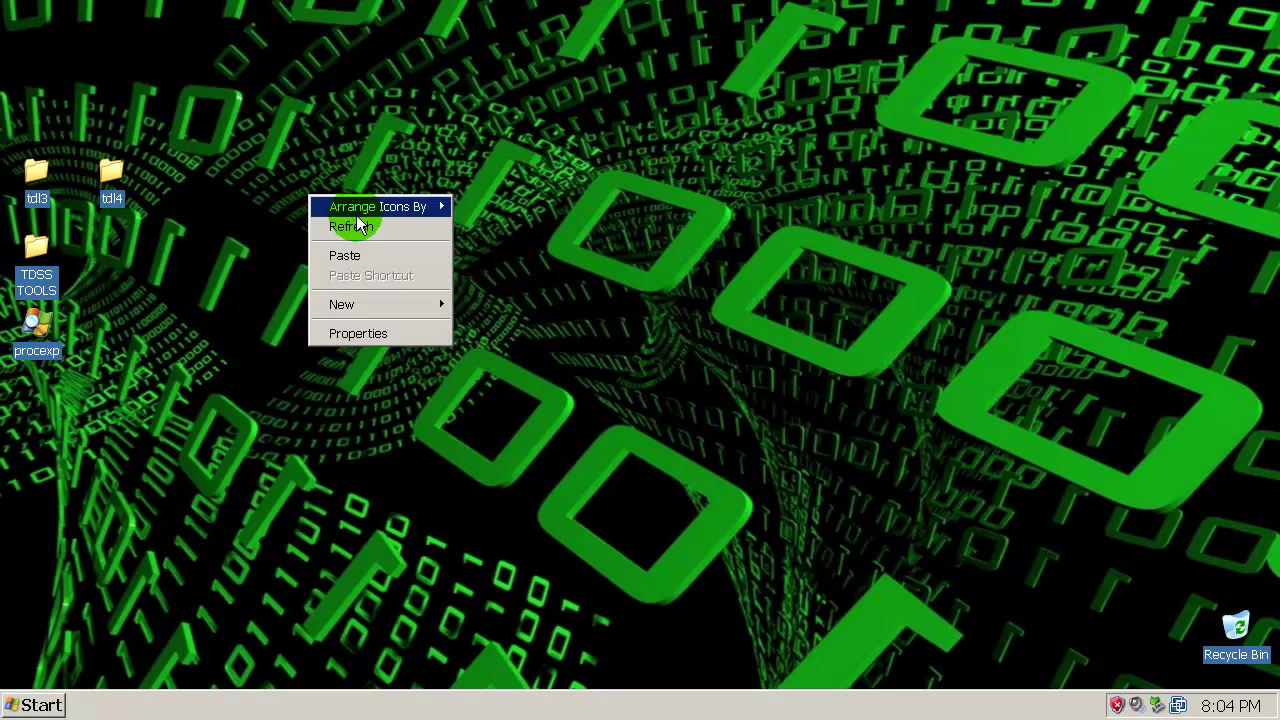
click(362, 224)
right_click(243, 258)
click(280, 290)
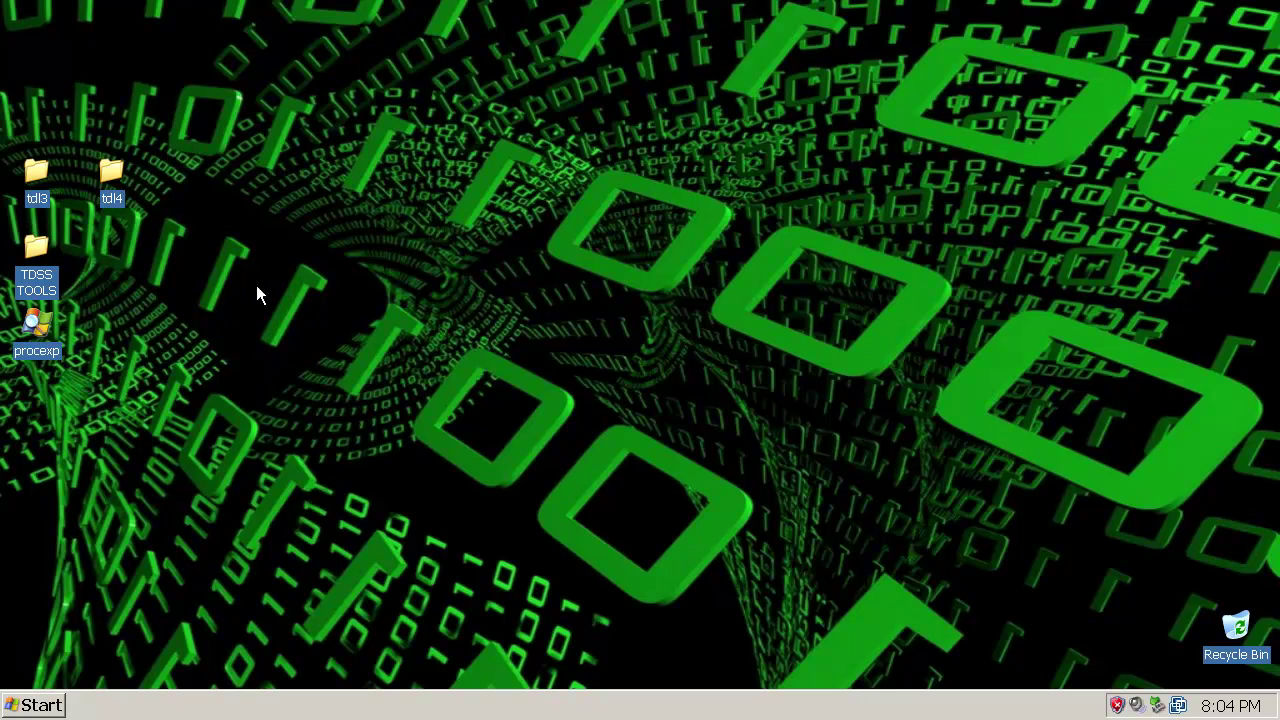
double_click(36, 180)
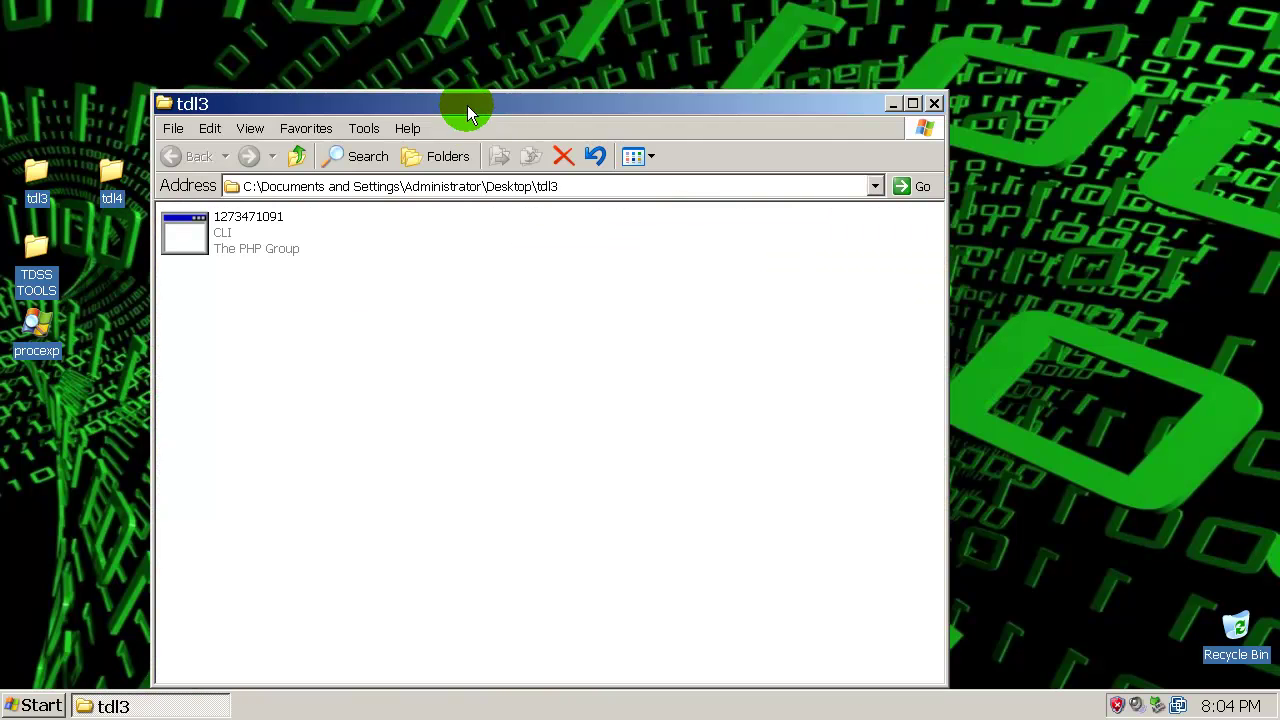
drag(467, 105, 534, 88)
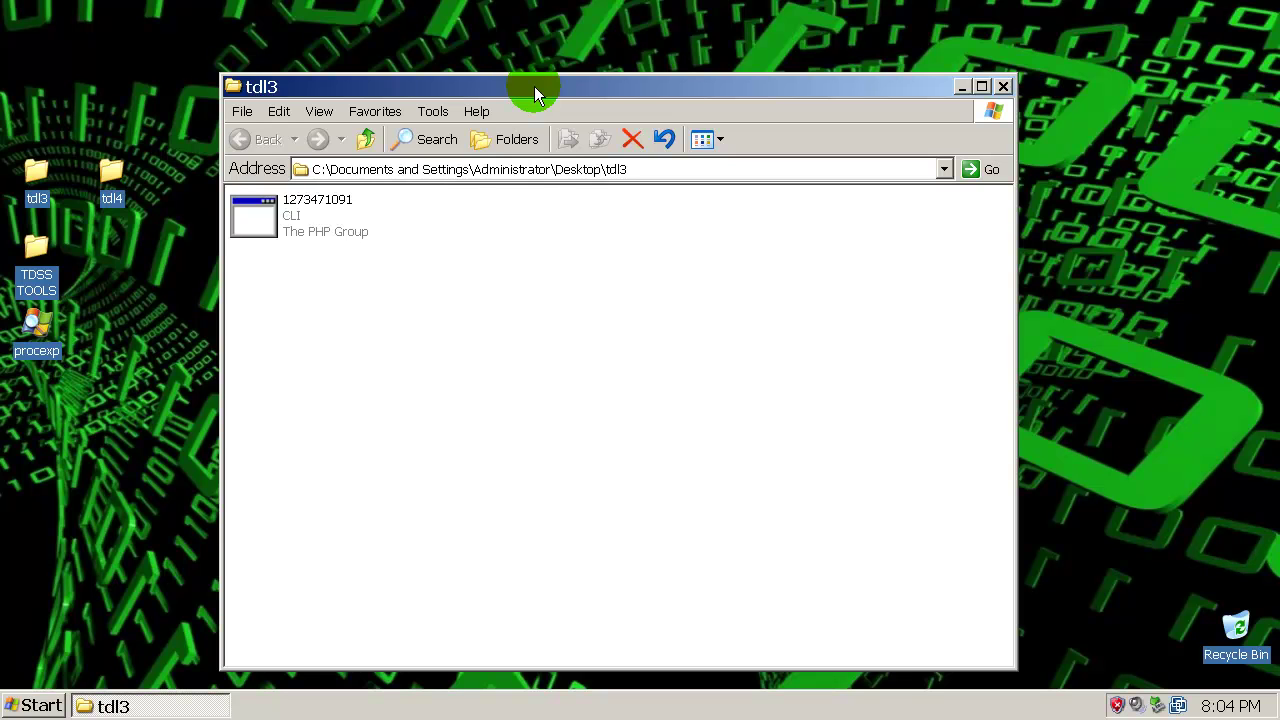
click(1003, 86)
right_click(693, 202)
click(754, 232)
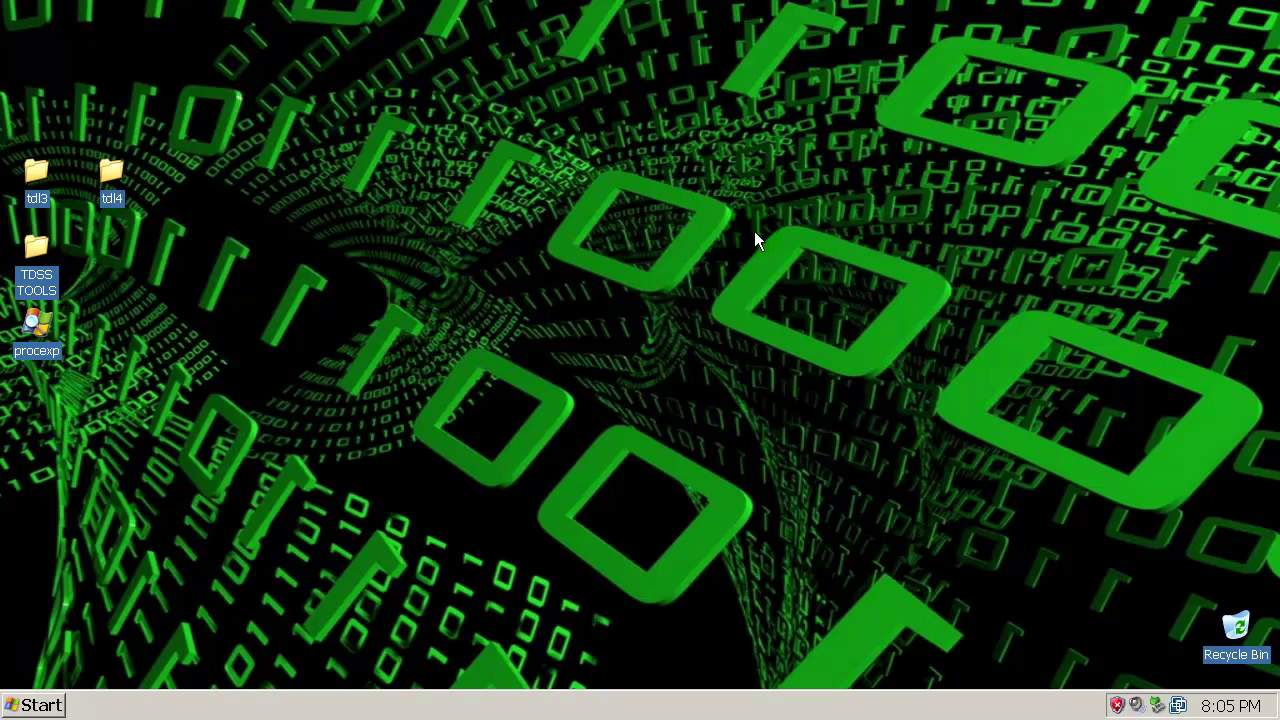
Step: Move the tdl4 folder icon above tdl3 and refresh the desktop
click(128, 178)
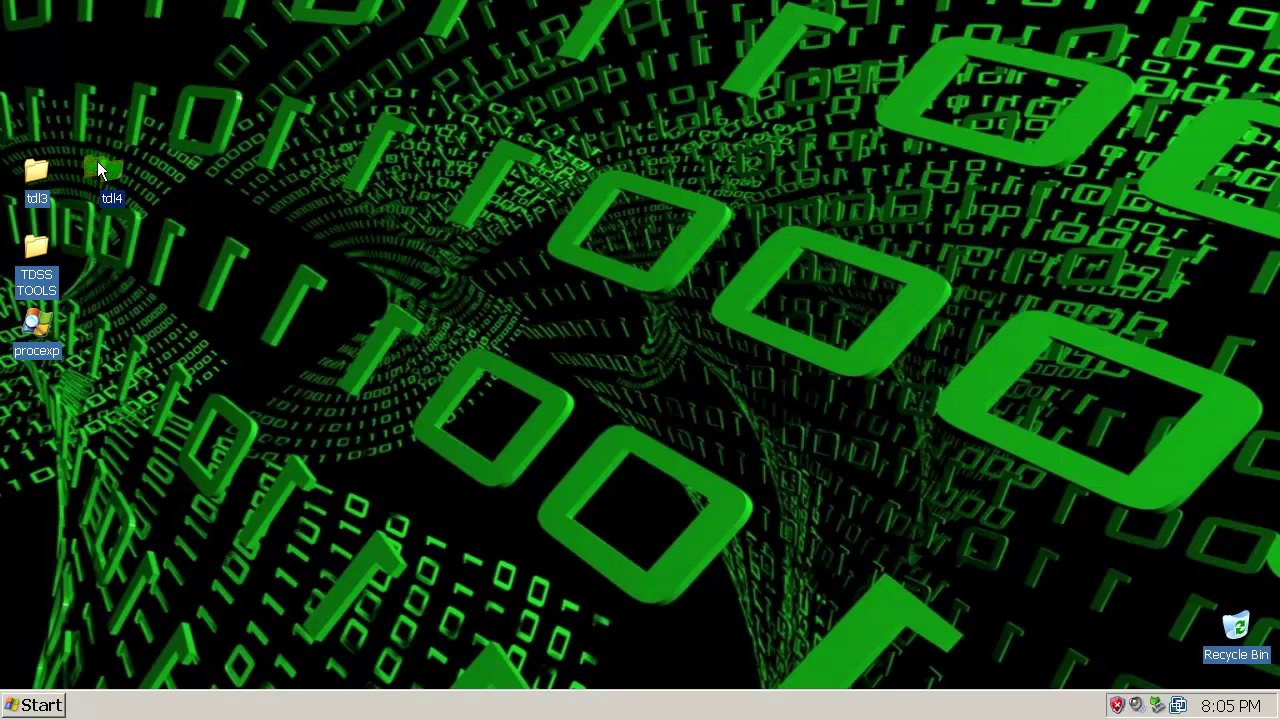
drag(98, 170, 40, 100)
right_click(250, 118)
click(300, 149)
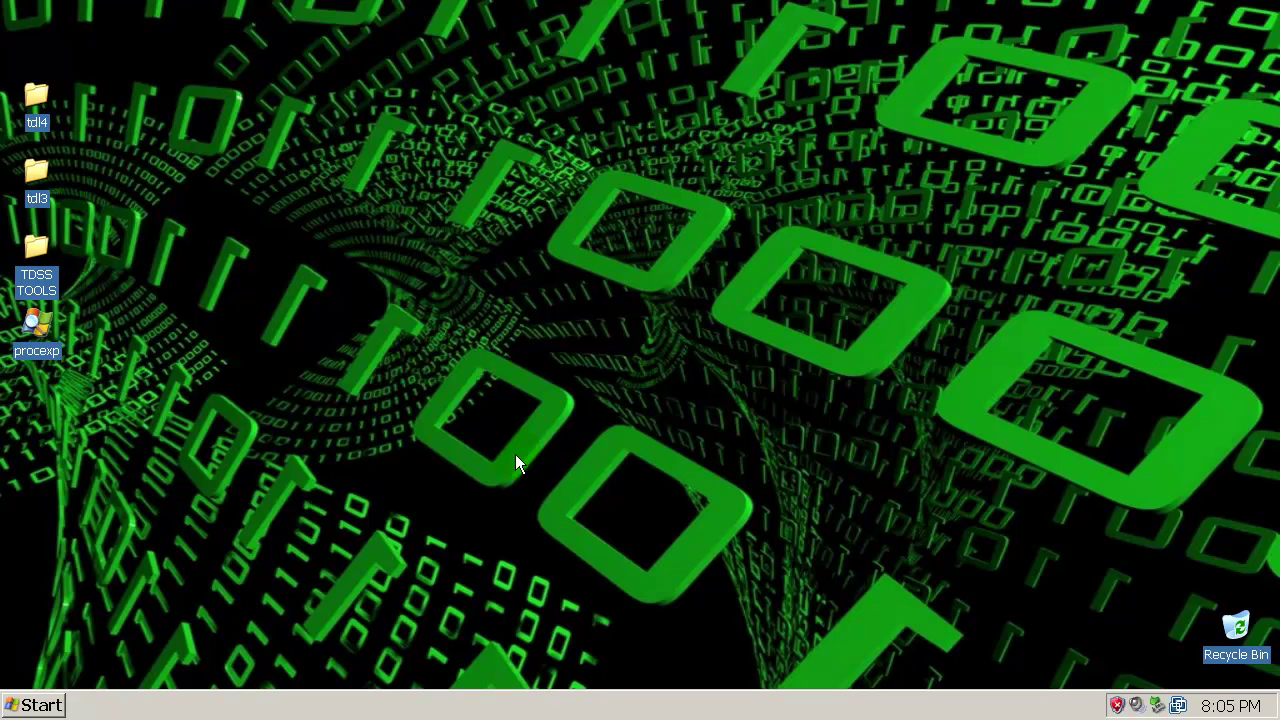
right_click(458, 368)
click(486, 398)
Step: Refresh the desktop and briefly open then close the tdl4 folder
right_click(452, 314)
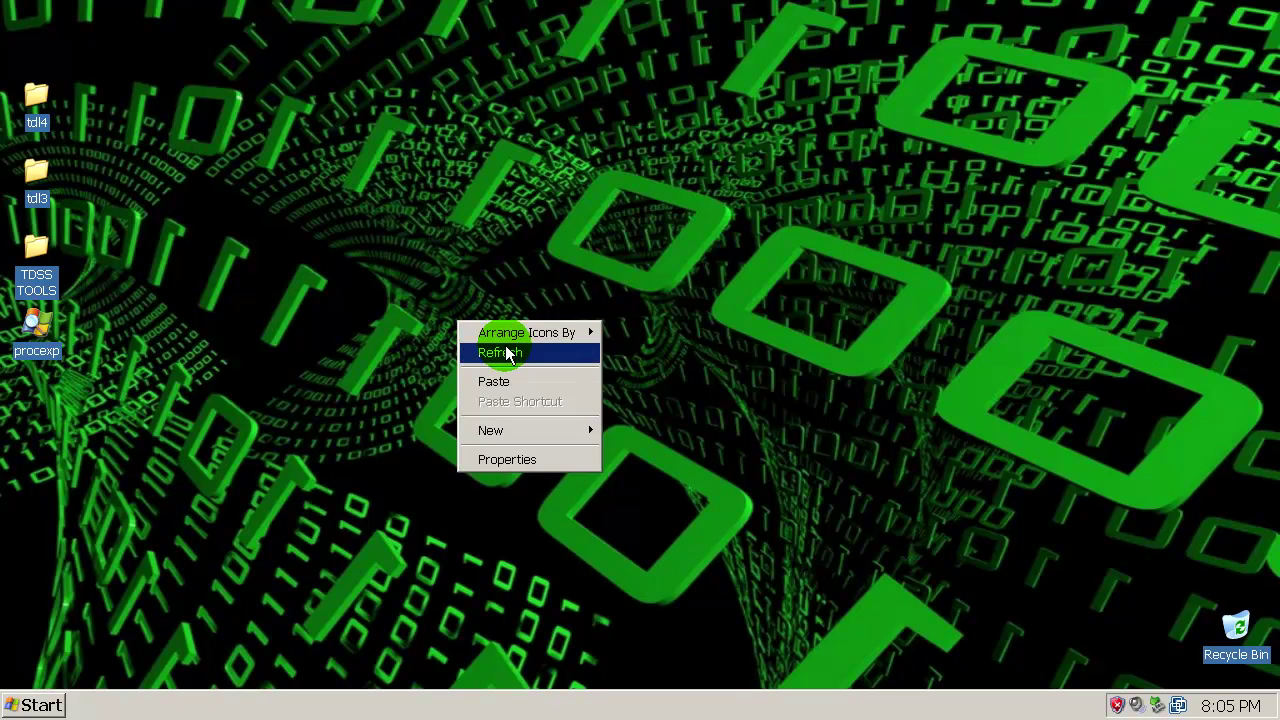
click(502, 345)
double_click(36, 100)
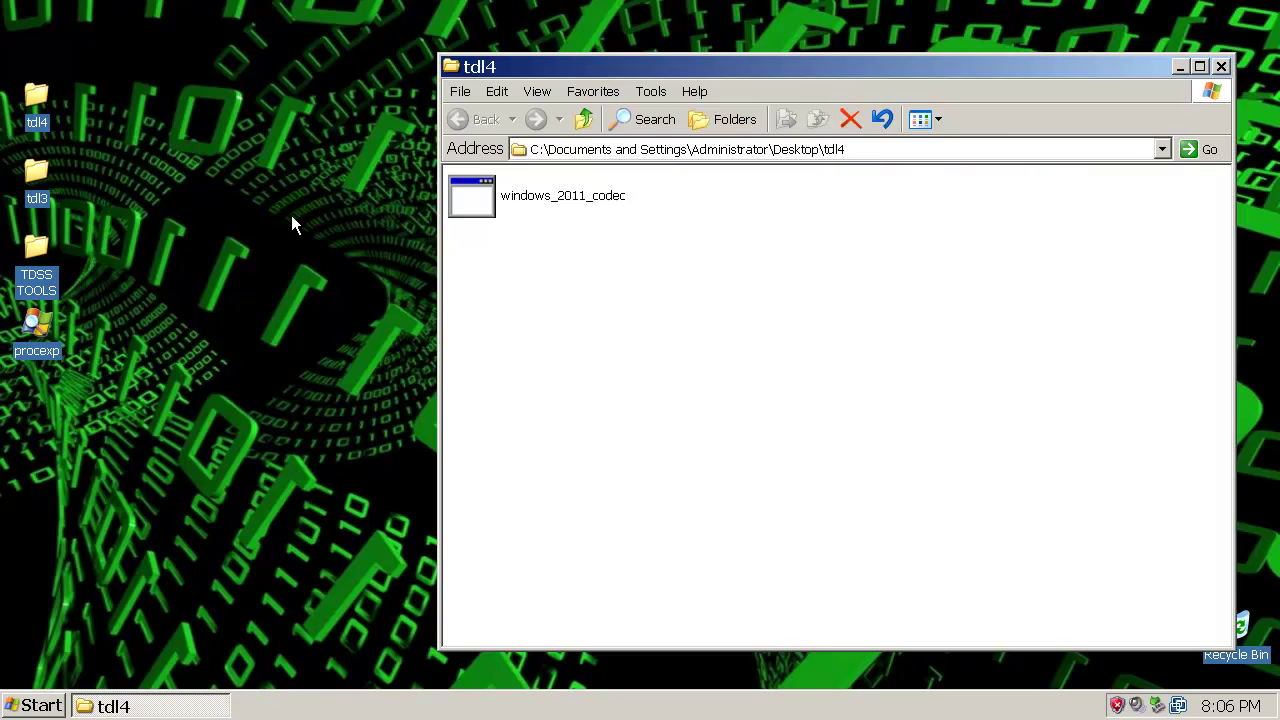
click(1221, 66)
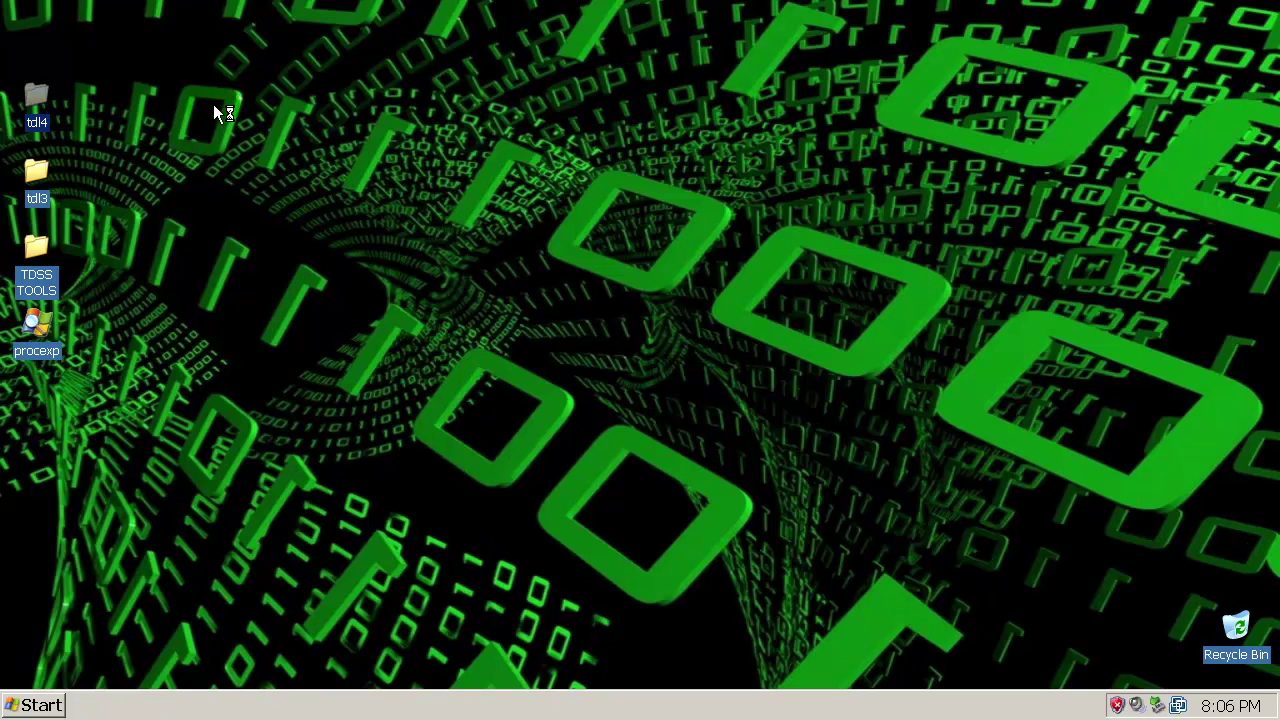
double_click(42, 171)
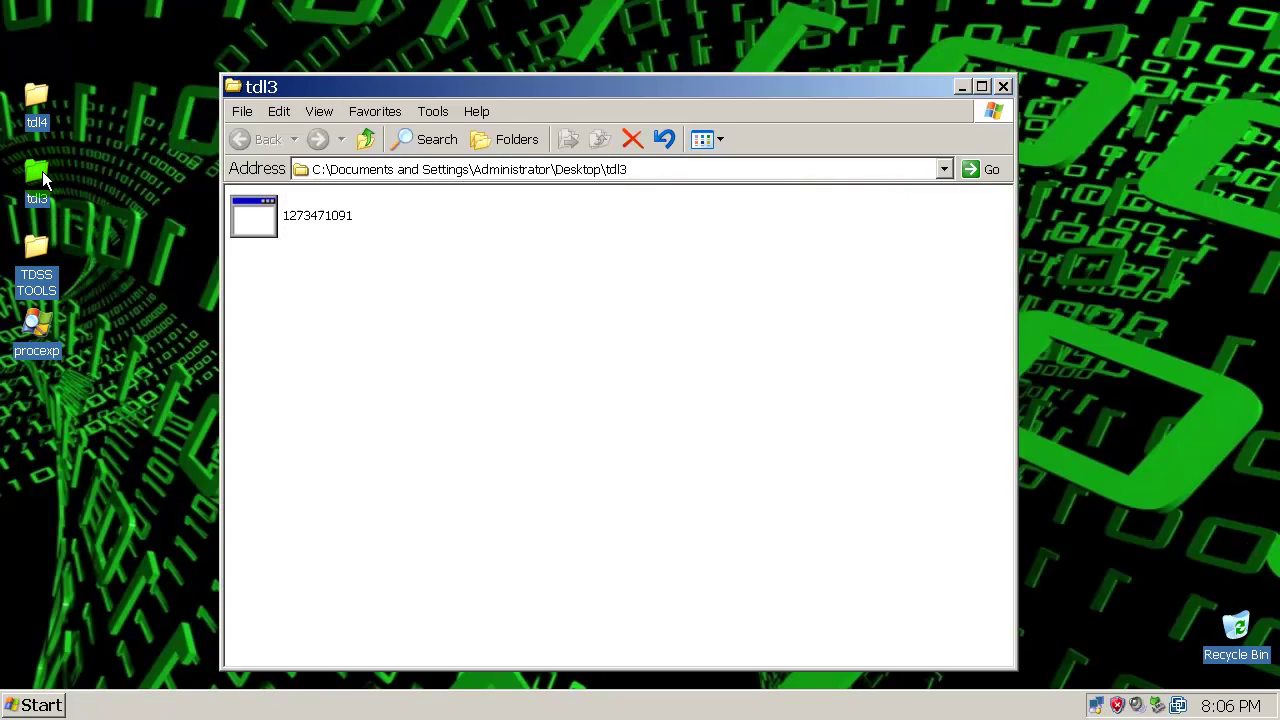
right_click(246, 201)
click(310, 218)
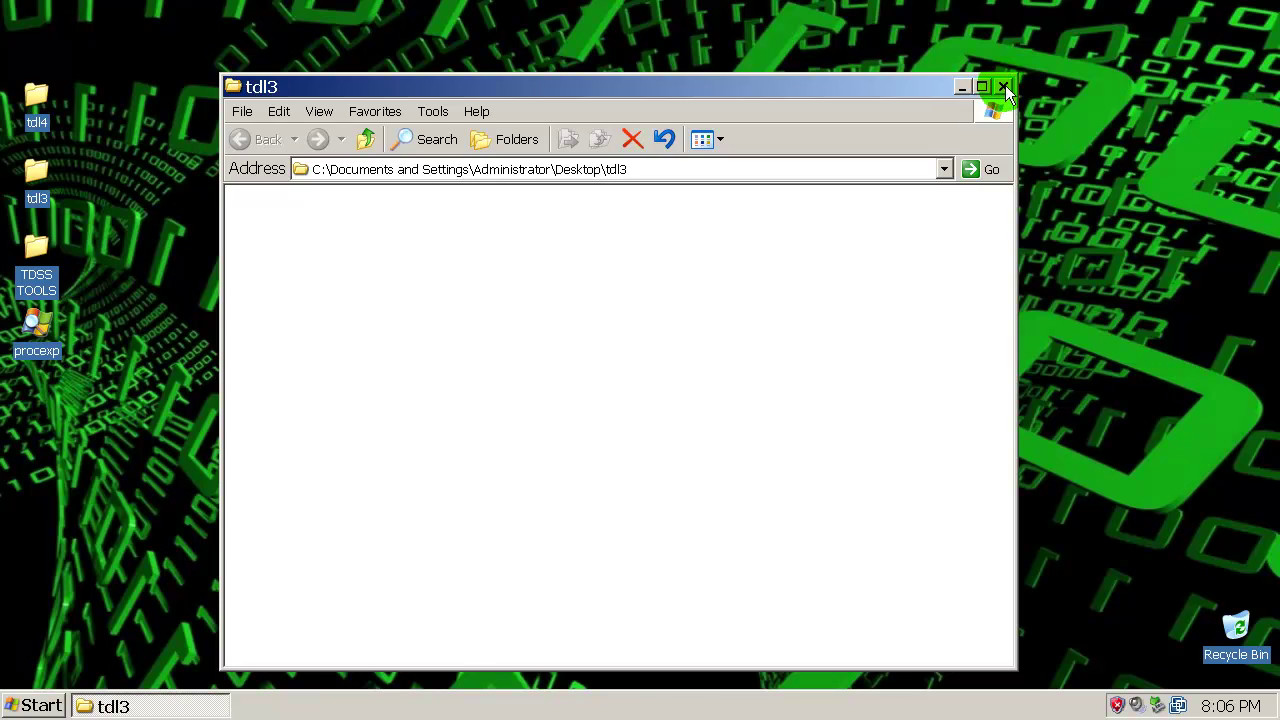
click(1003, 86)
right_click(432, 214)
click(465, 247)
Step: Launch windows_2011_codec from the tdl4 folder
double_click(36, 100)
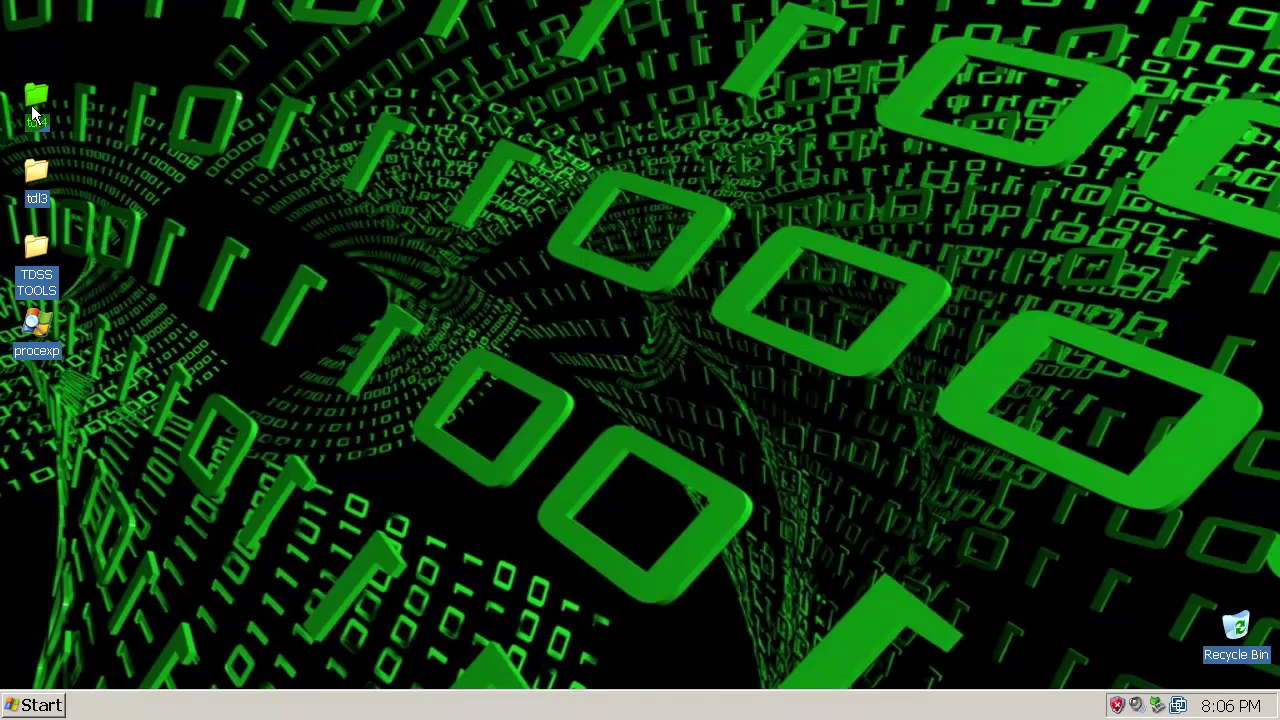
right_click(468, 188)
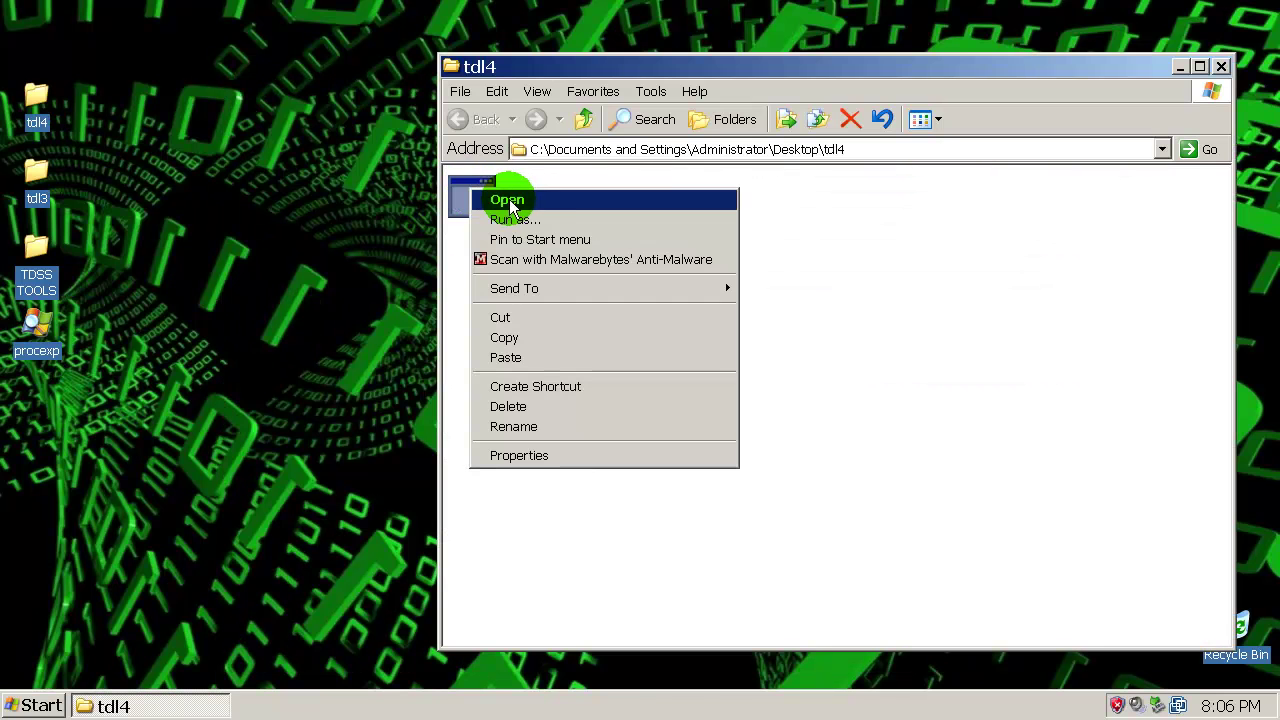
click(508, 198)
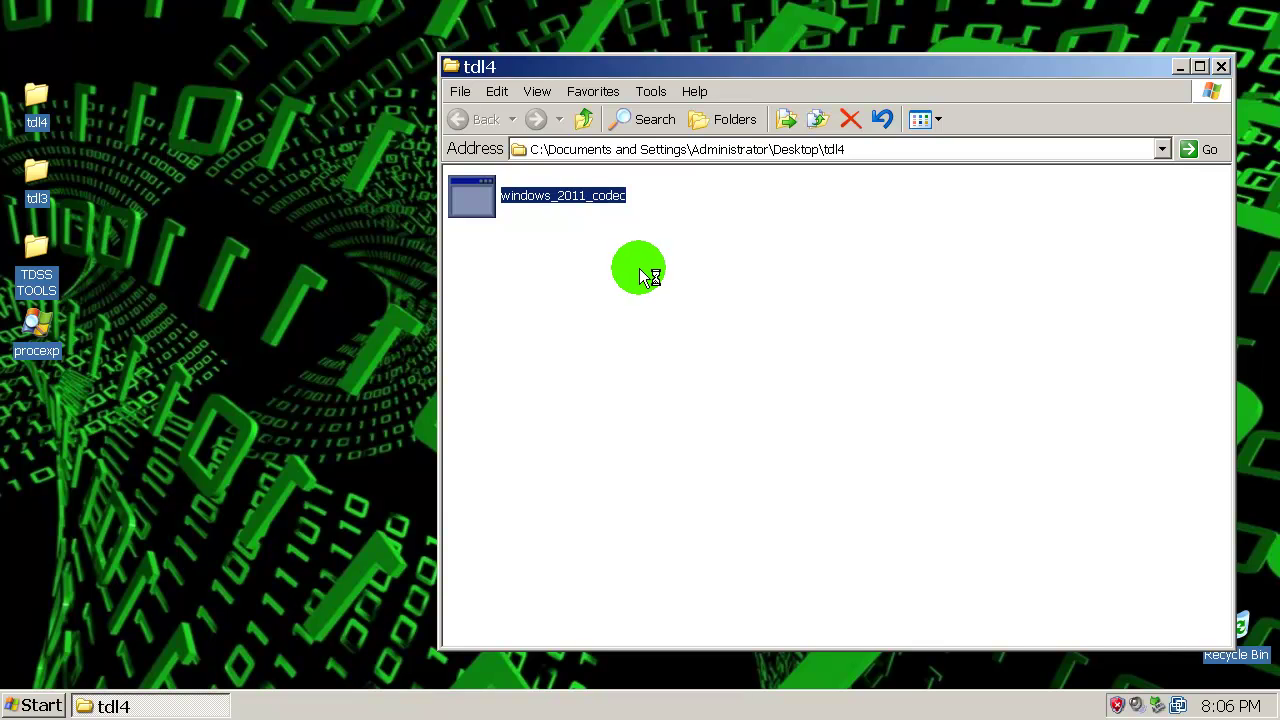
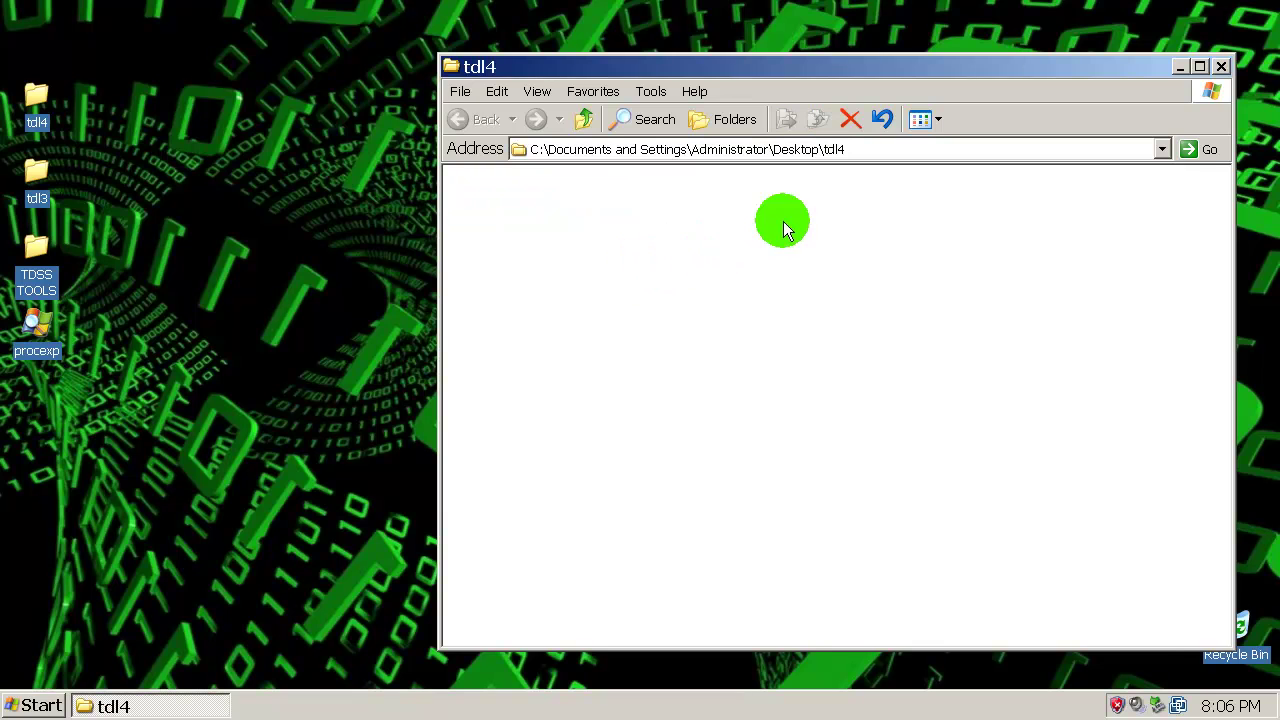
Step: Close the tdl4 window, refresh the desktop, and open the TDSS TOOLS folder
click(1221, 66)
right_click(814, 218)
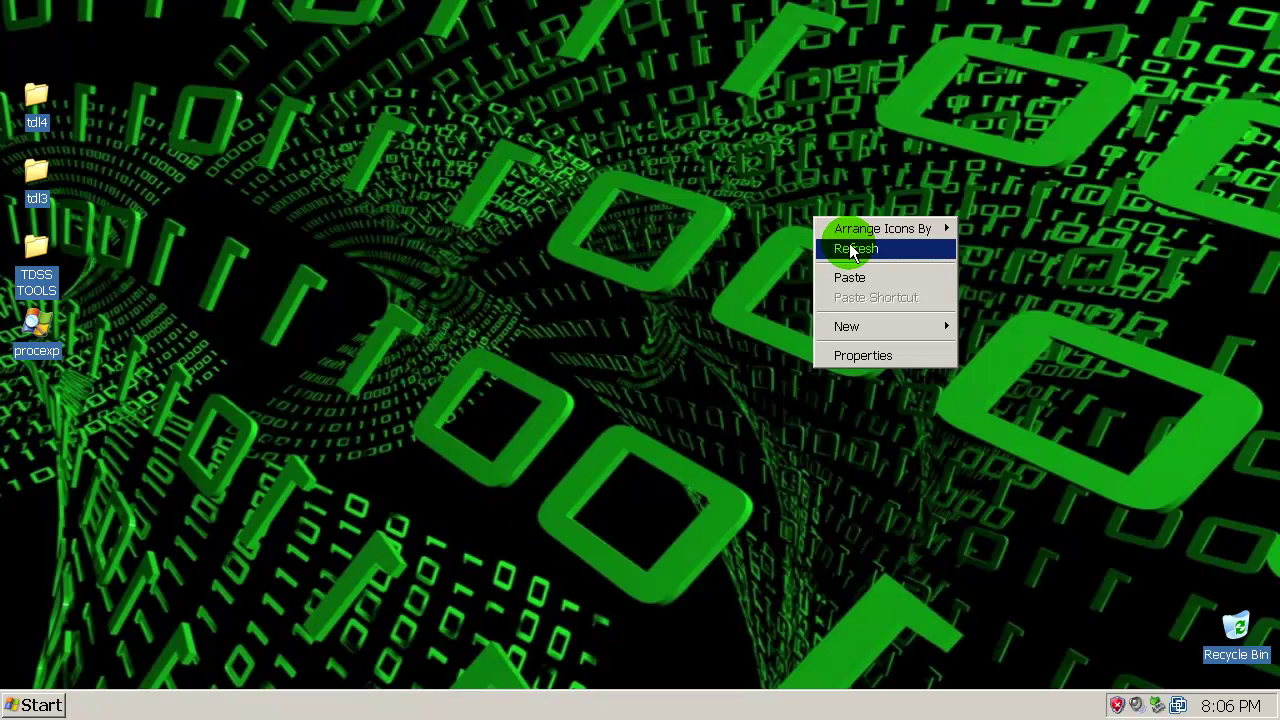
click(851, 250)
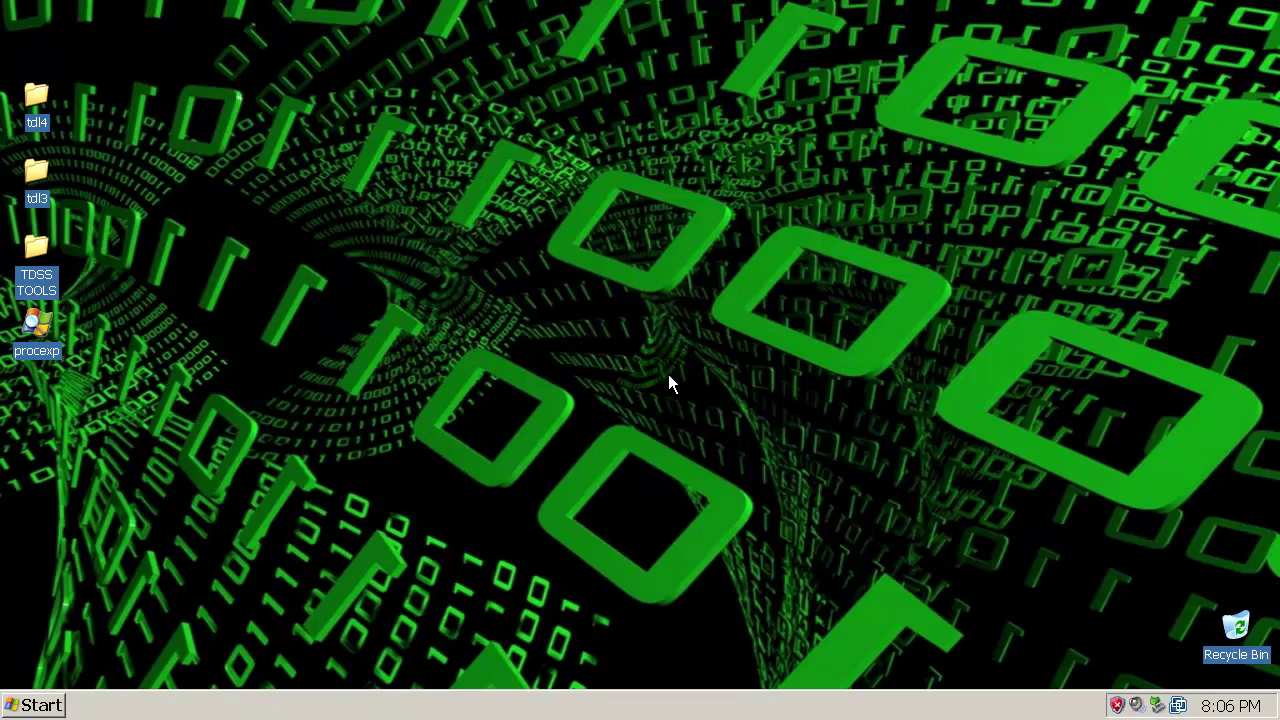
double_click(36, 258)
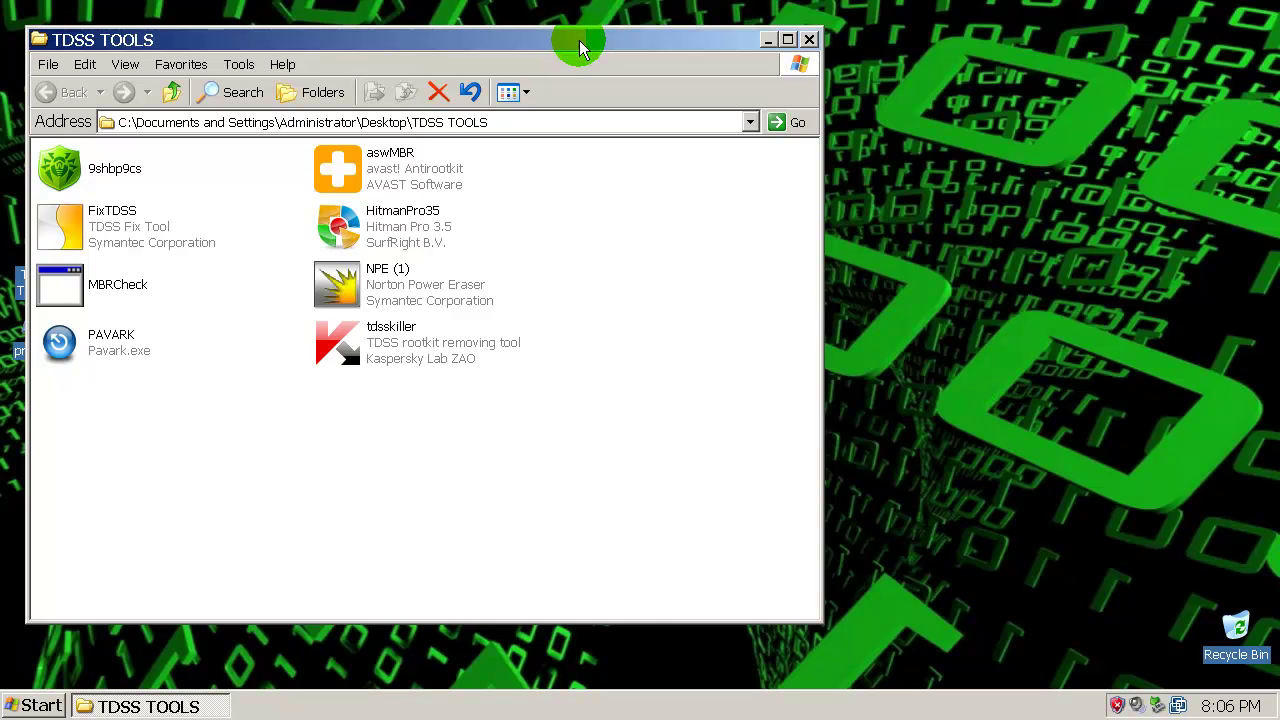
drag(580, 48, 922, 68)
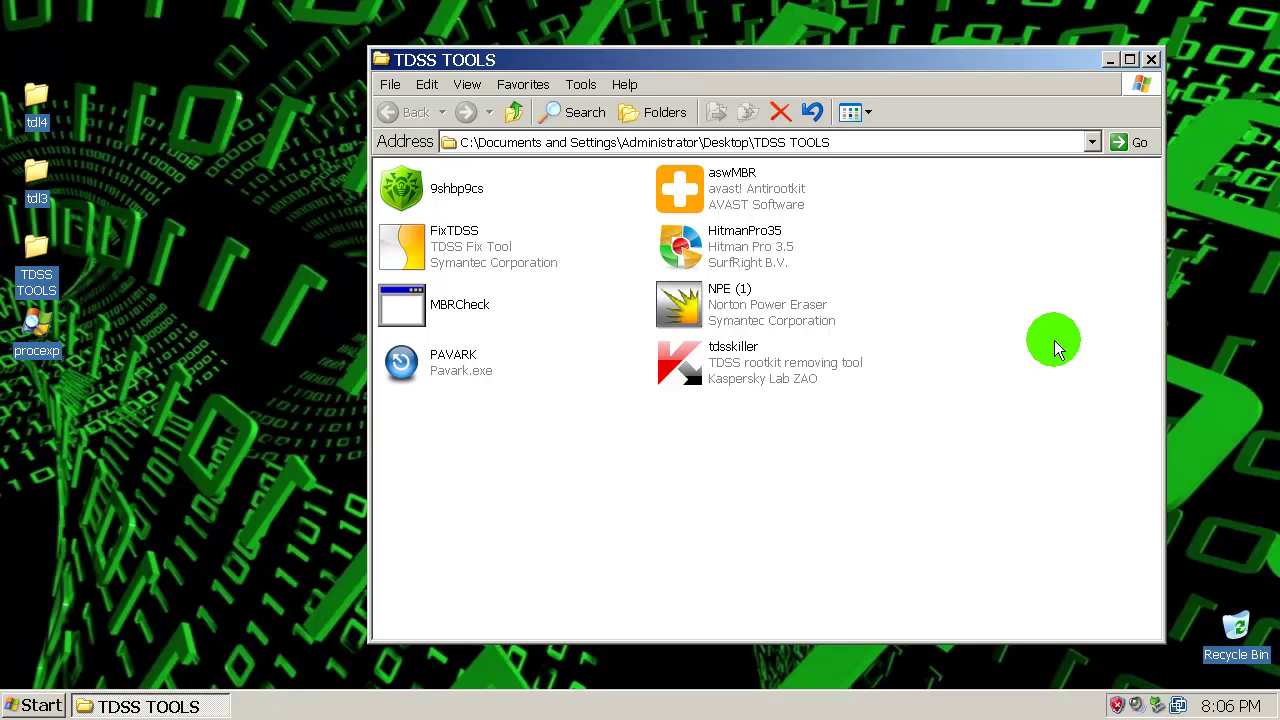
Step: Refresh the TDSS TOOLS folder and drag PAVARK onto the Recycle Bin
drag(826, 486, 410, 165)
click(590, 470)
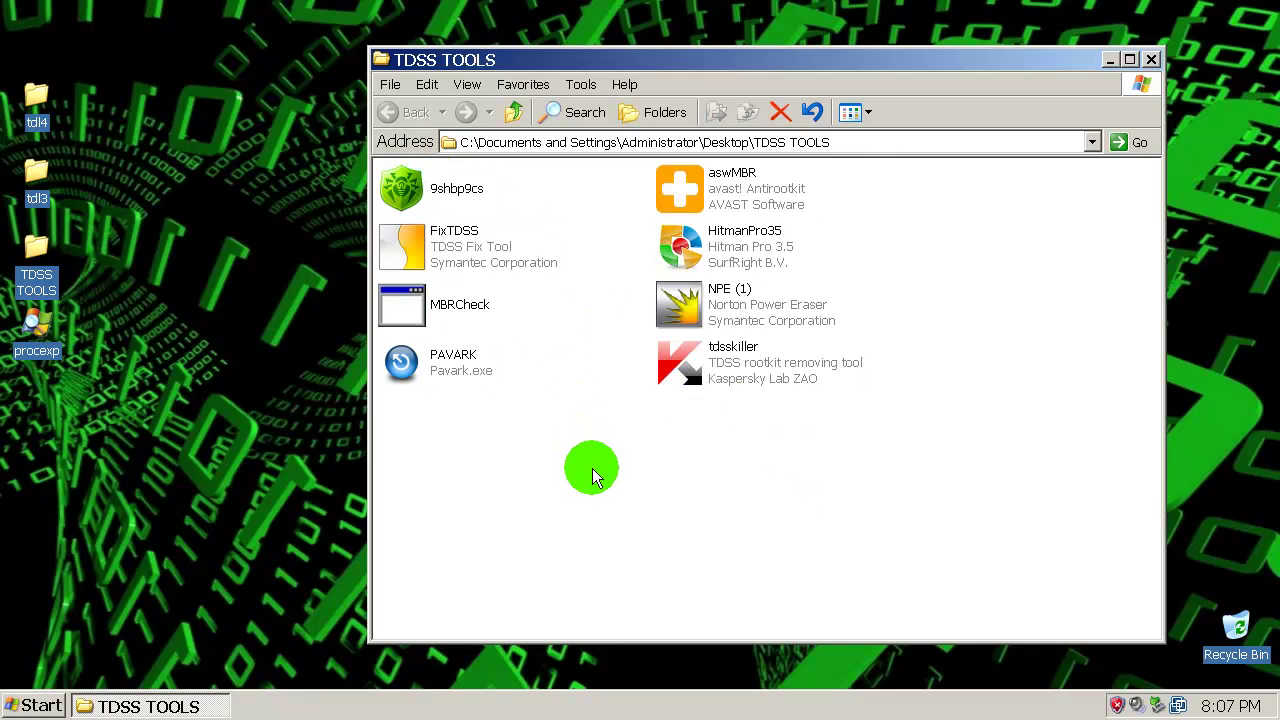
drag(903, 62, 891, 62)
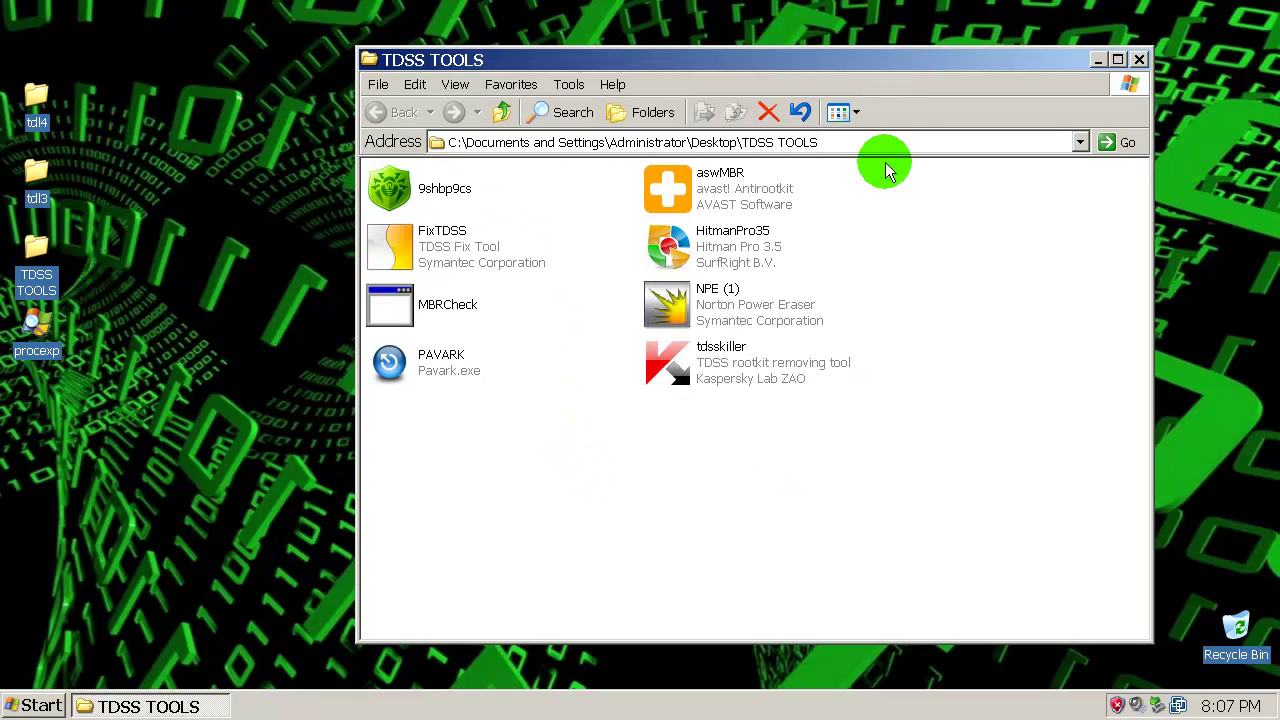
right_click(906, 250)
click(920, 318)
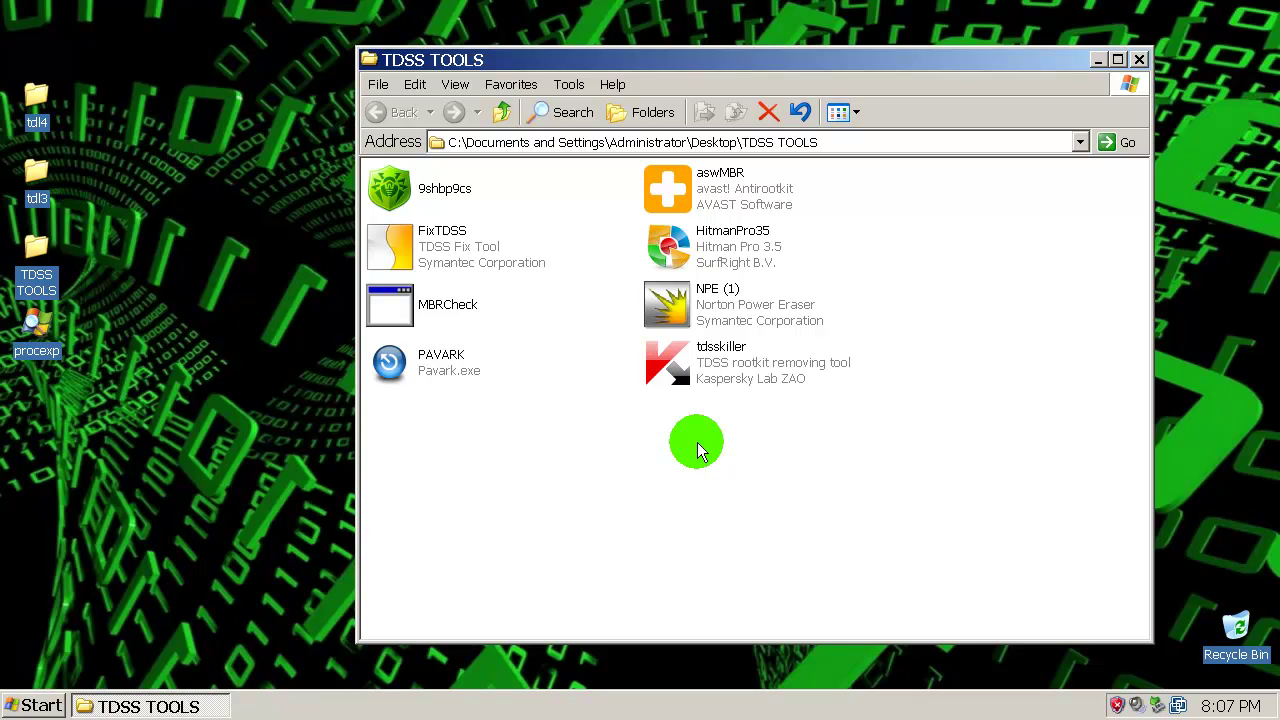
mouse_move(390, 372)
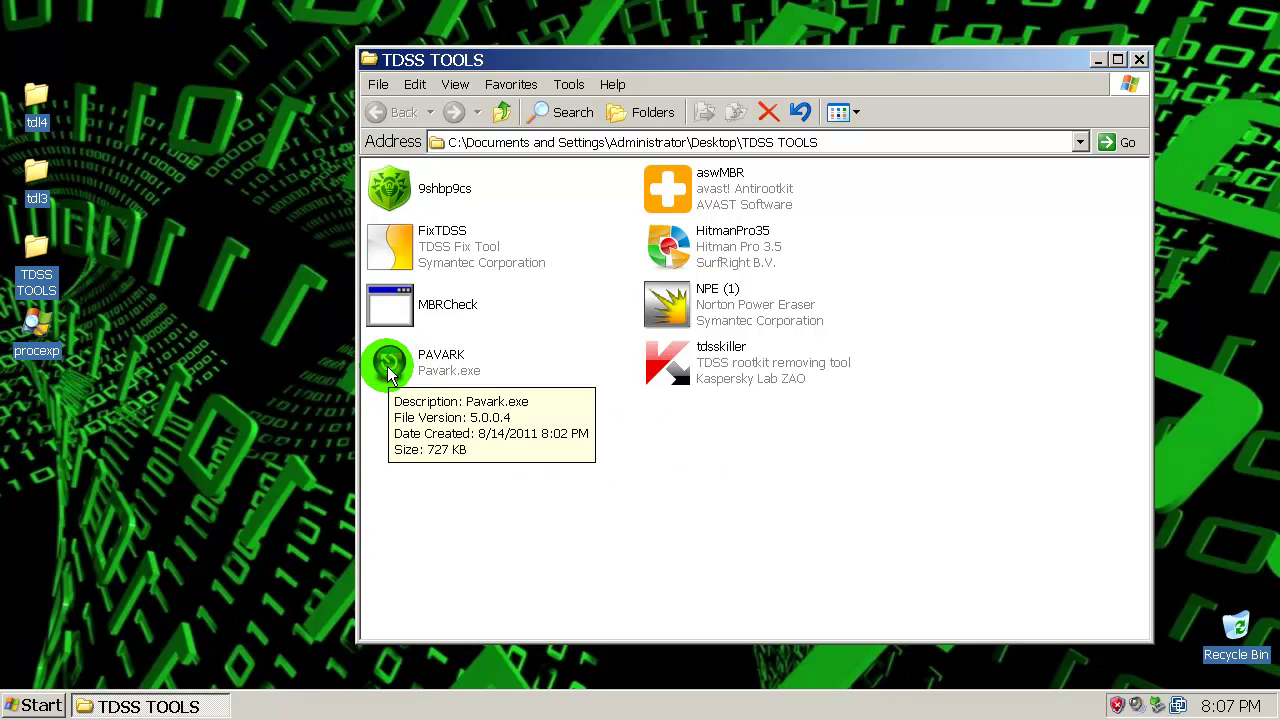
drag(390, 372, 1236, 630)
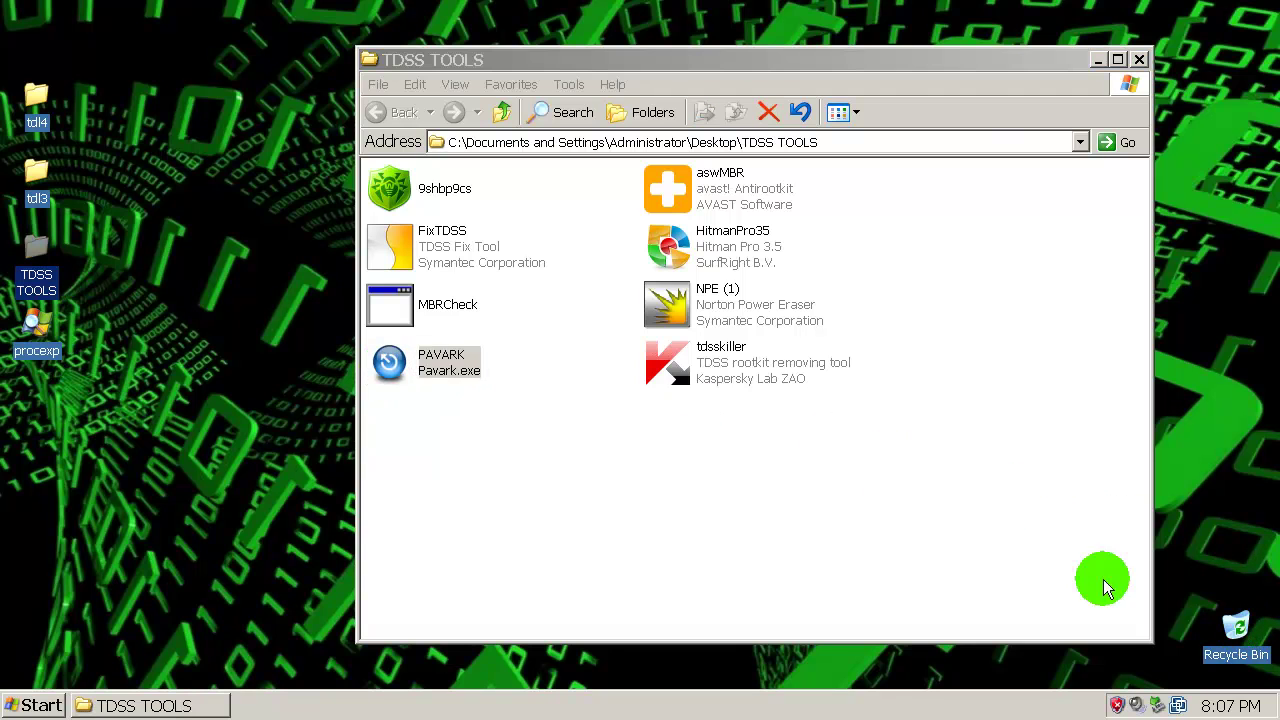
Step: Check the details of the 9shbp9cs, FixTDSS and HitmanPro35 files
click(390, 188)
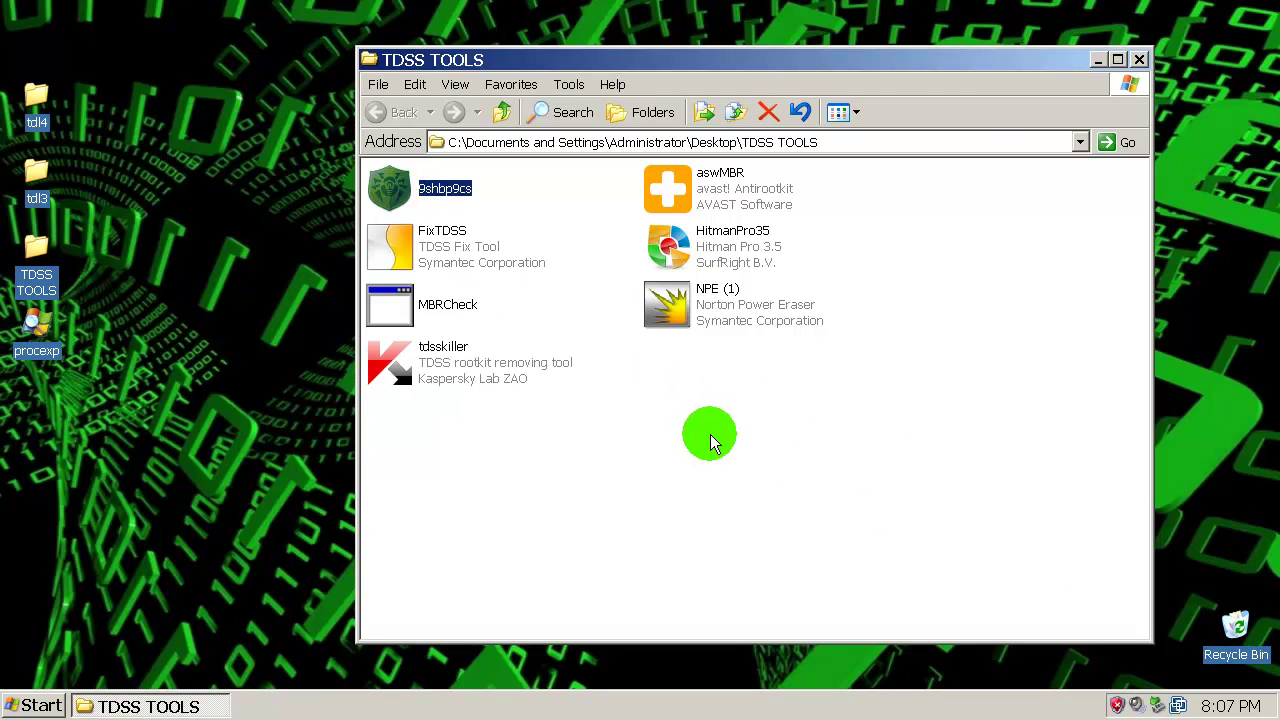
click(726, 425)
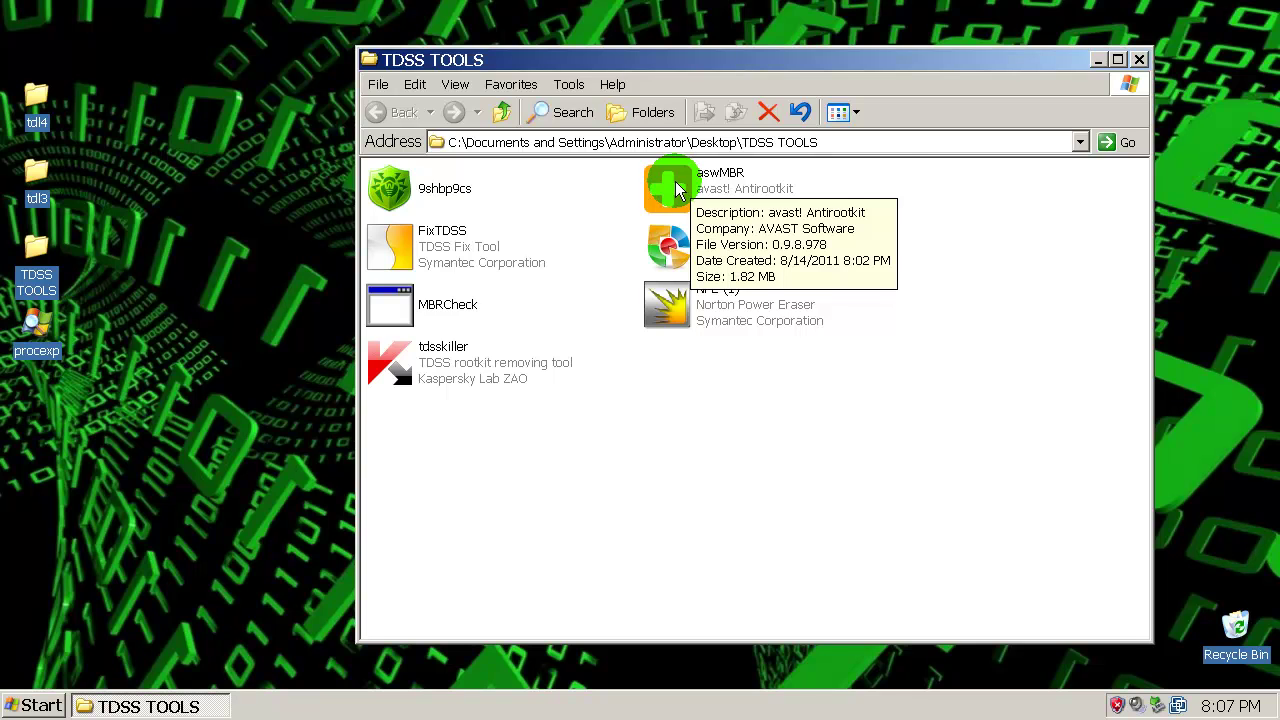
click(400, 250)
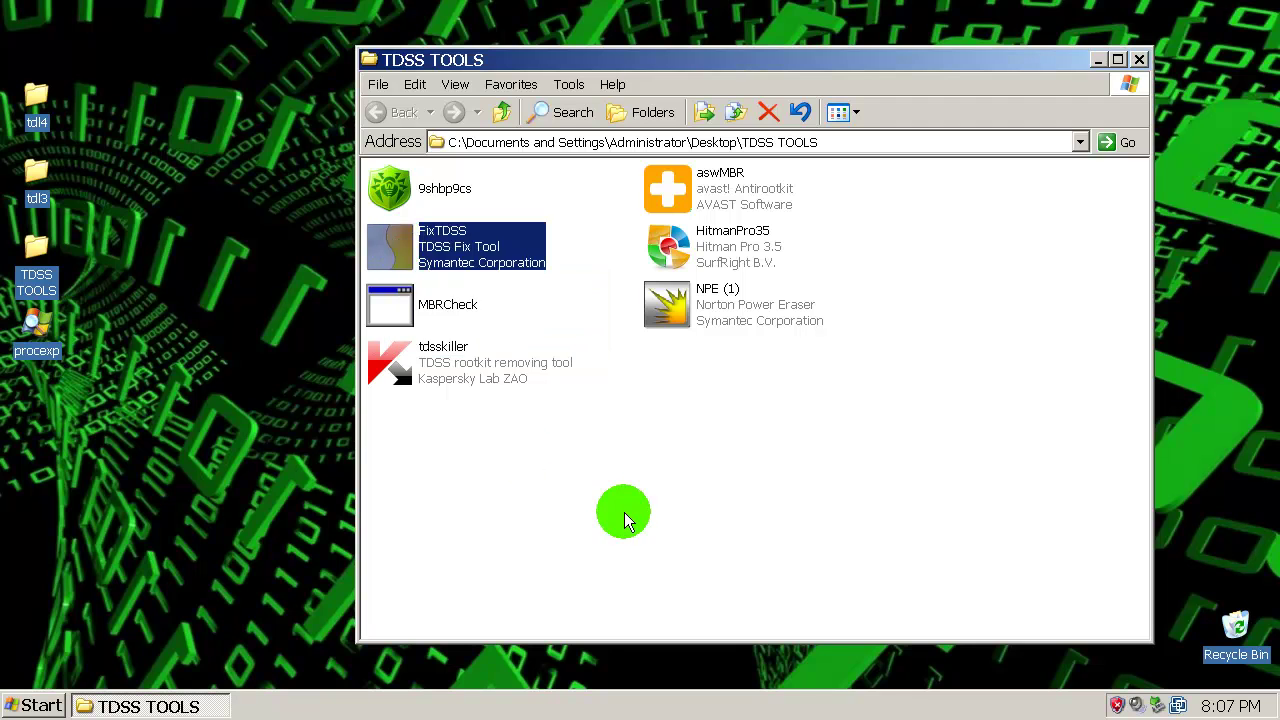
click(624, 519)
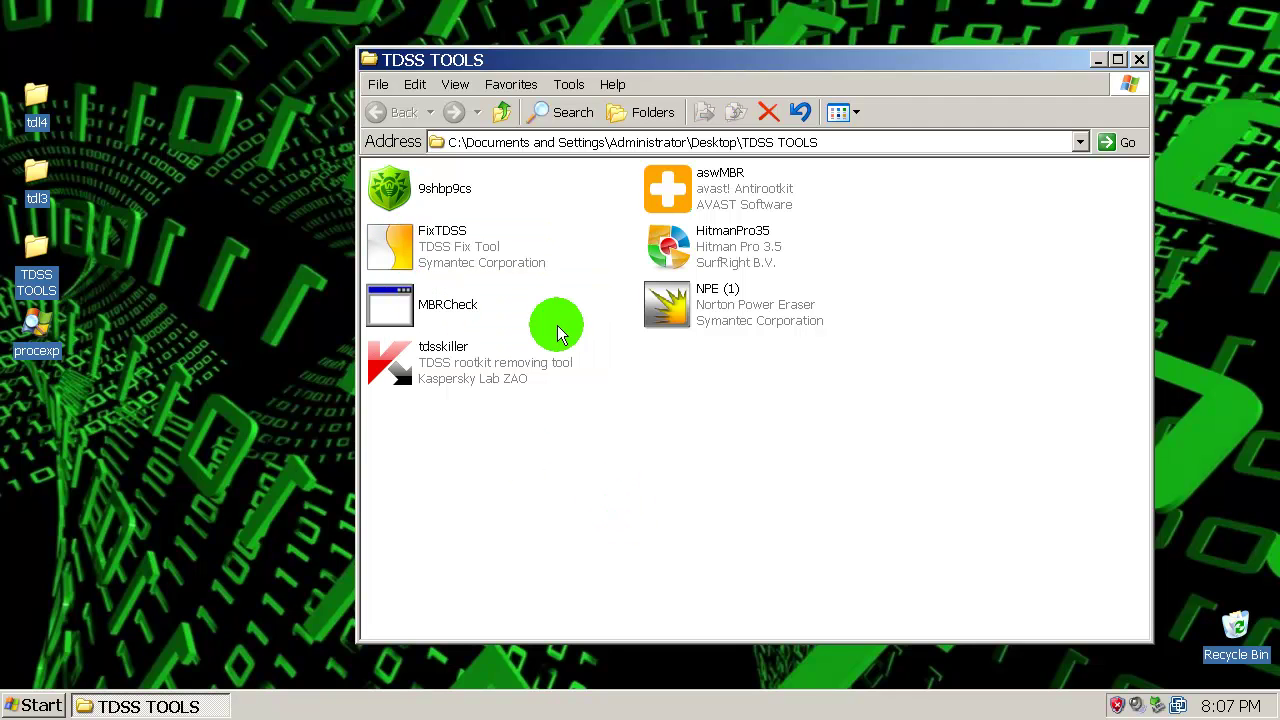
click(670, 248)
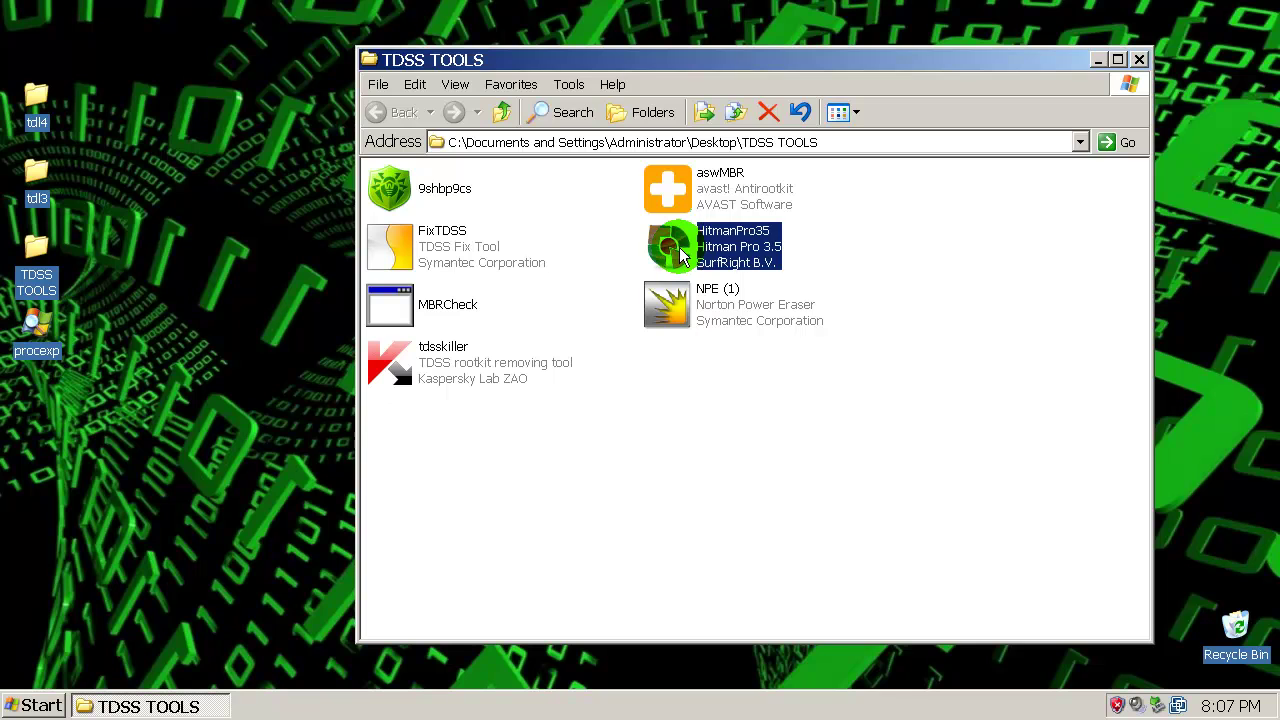
click(1012, 304)
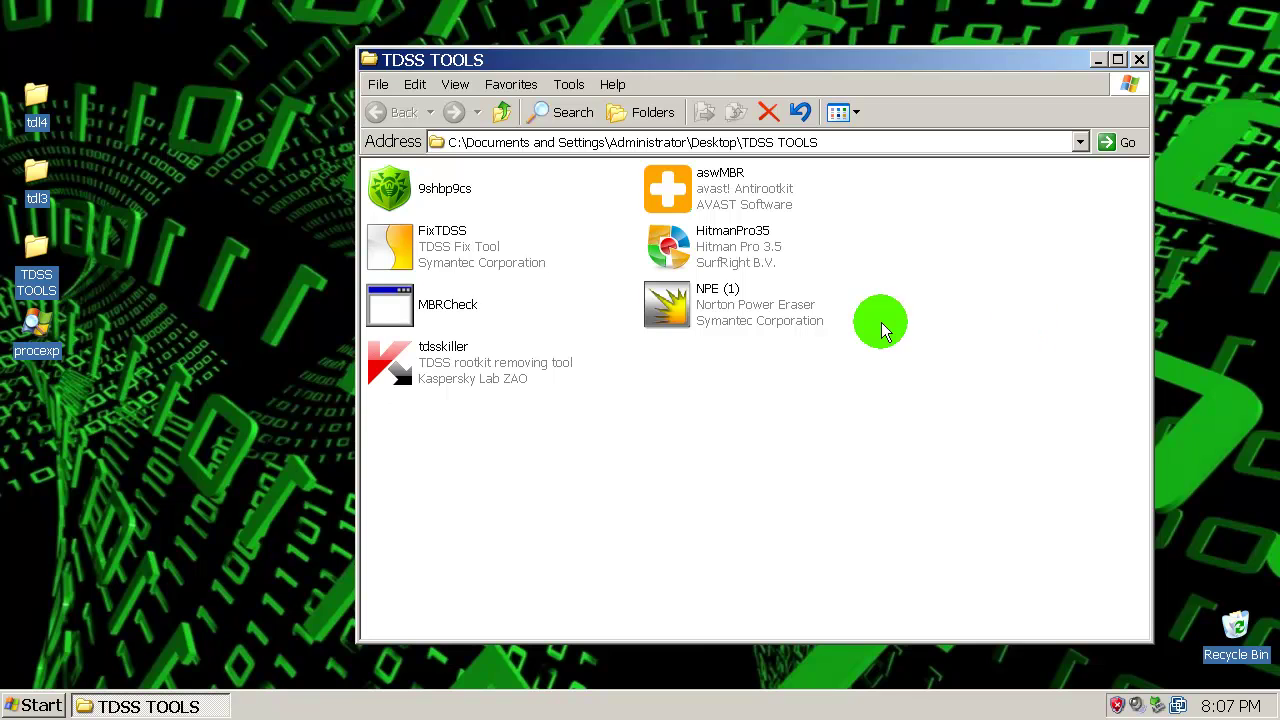
Step: Delete MBRCheck to the Recycle Bin and permanently empty the bin
click(408, 306)
right_click(705, 428)
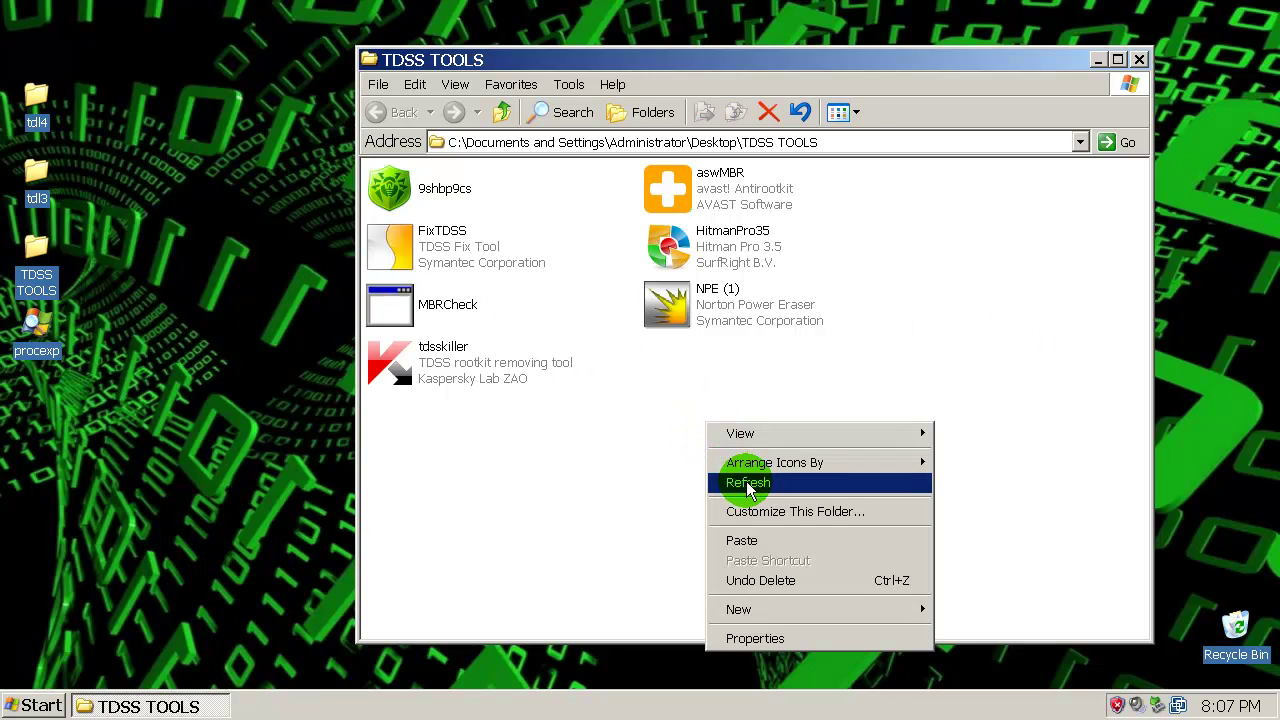
click(762, 482)
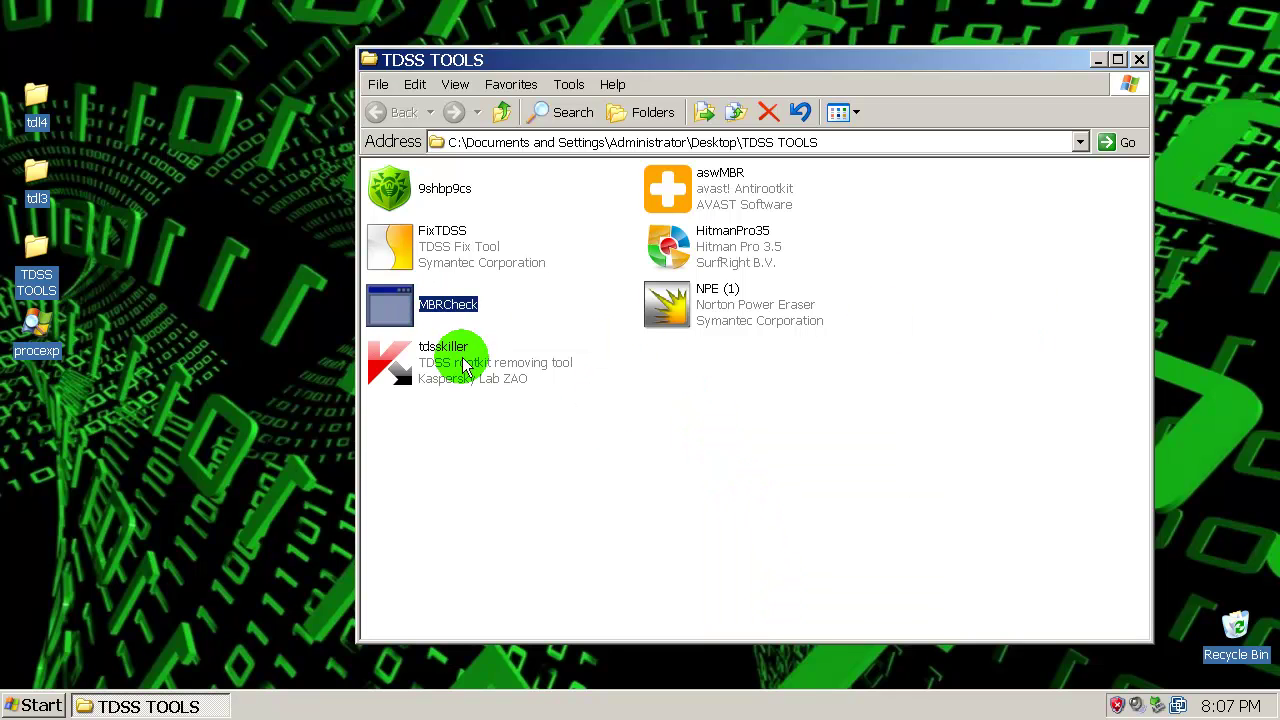
drag(408, 306, 1244, 636)
right_click(1244, 636)
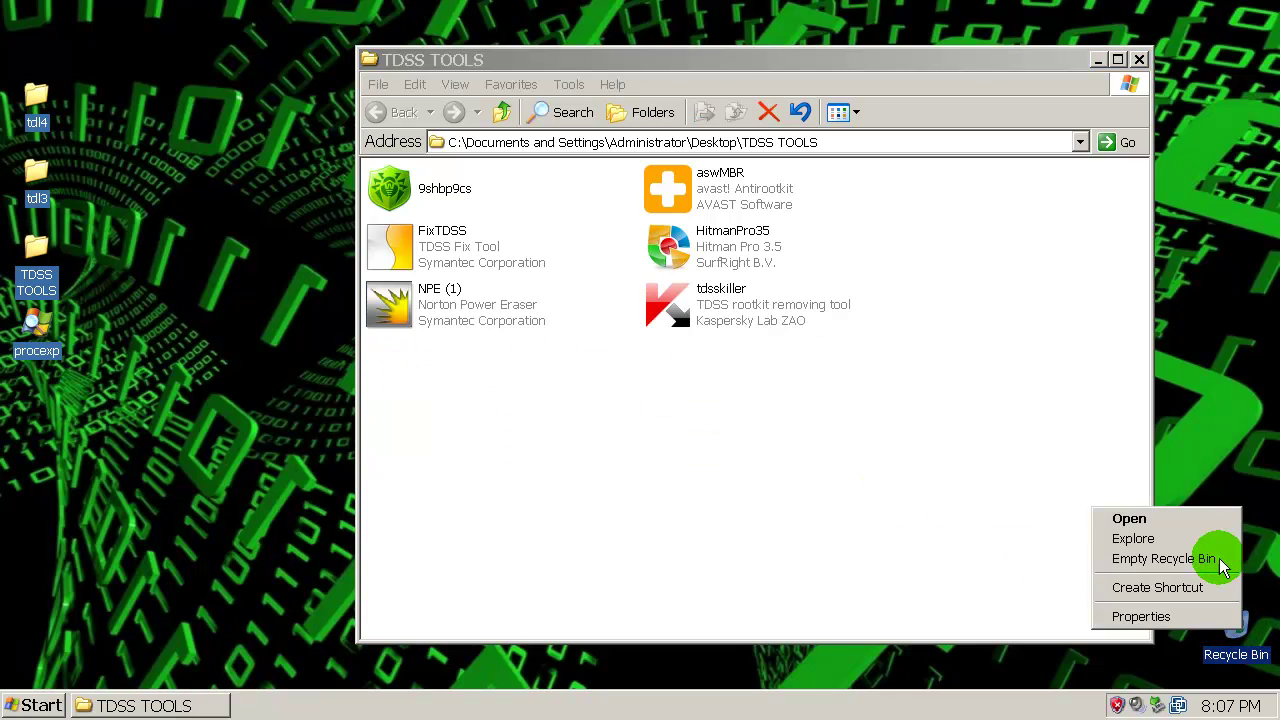
click(1214, 557)
click(697, 388)
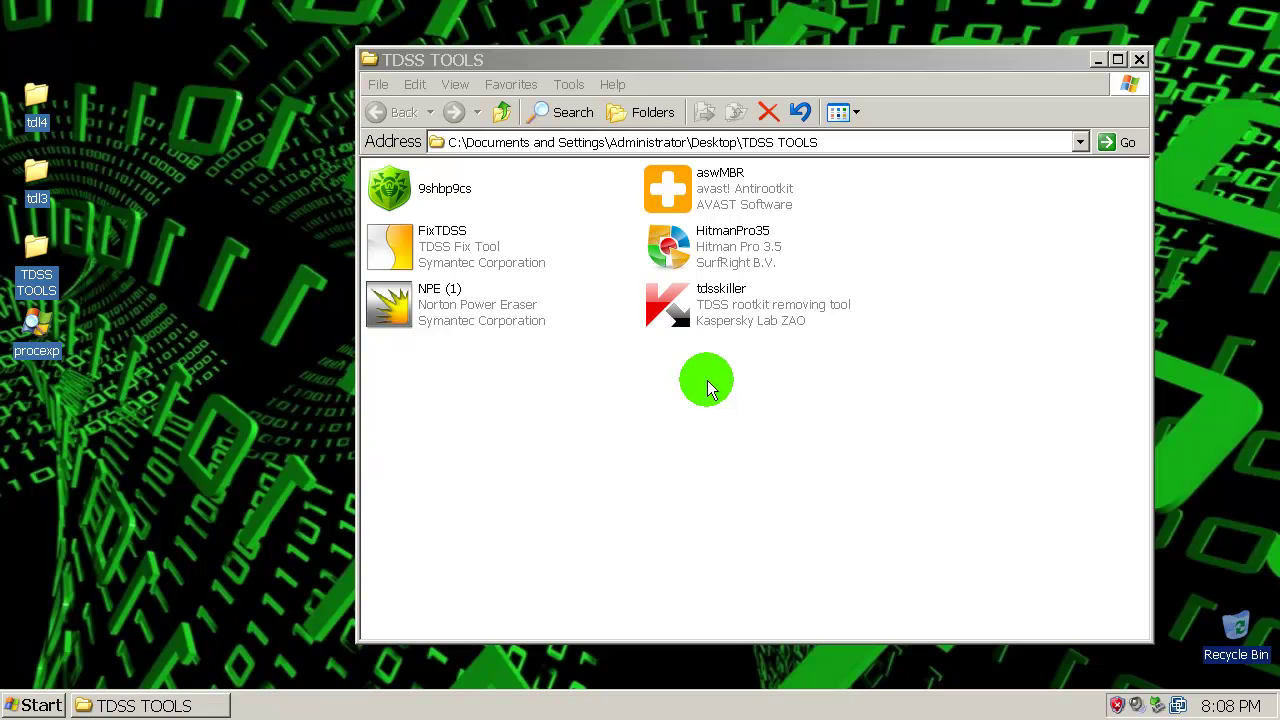
Step: Check the NPE (1) and tdsskiller files, refresh the folder, and bring up tdsskiller's actions
click(418, 298)
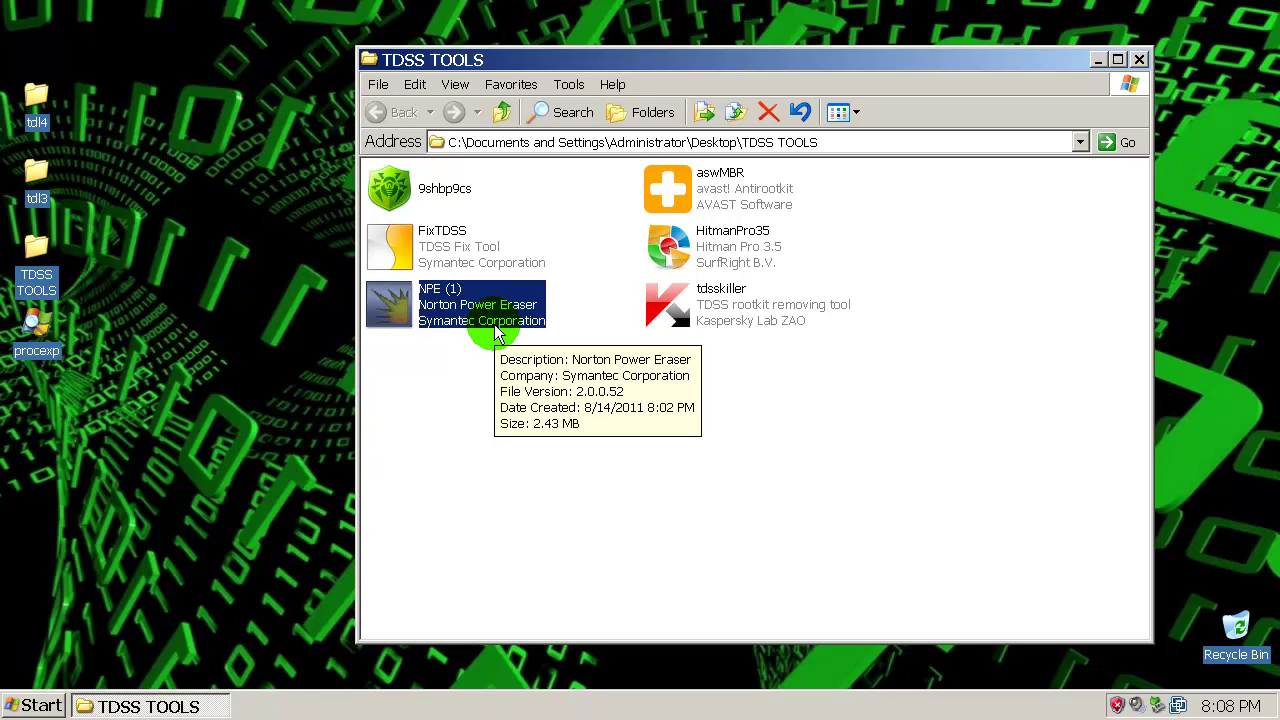
click(697, 352)
click(687, 305)
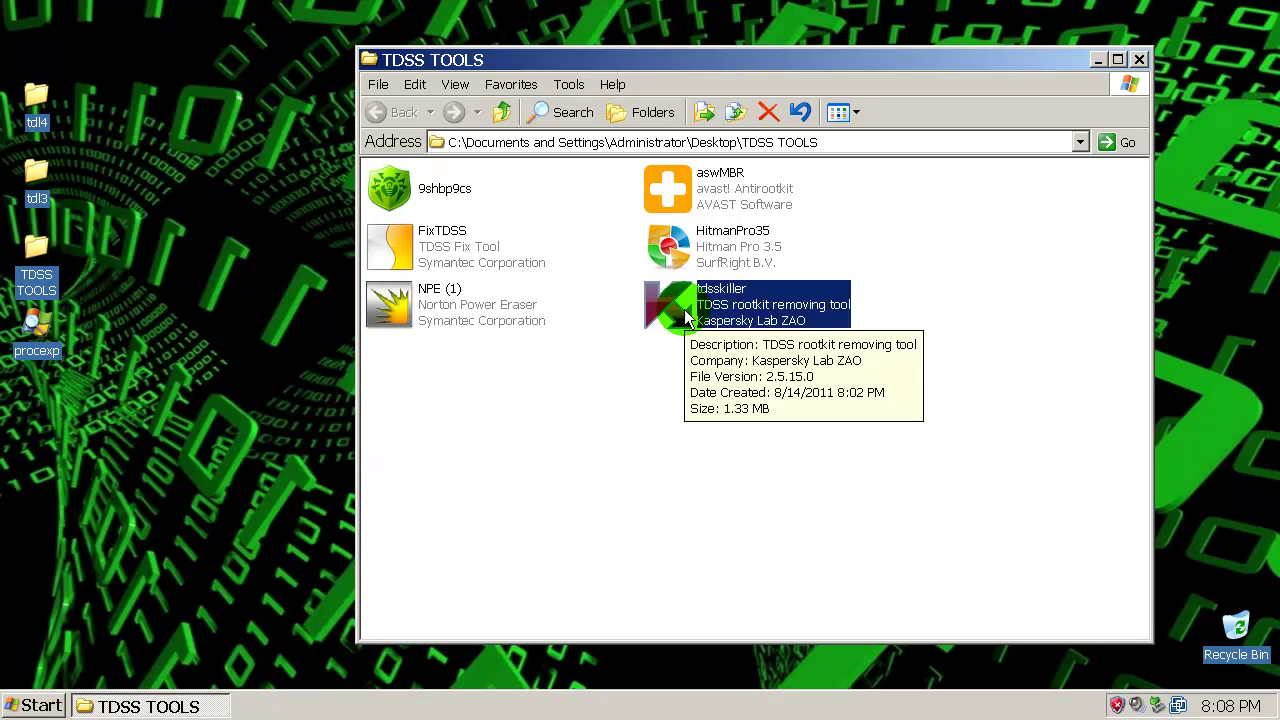
click(658, 447)
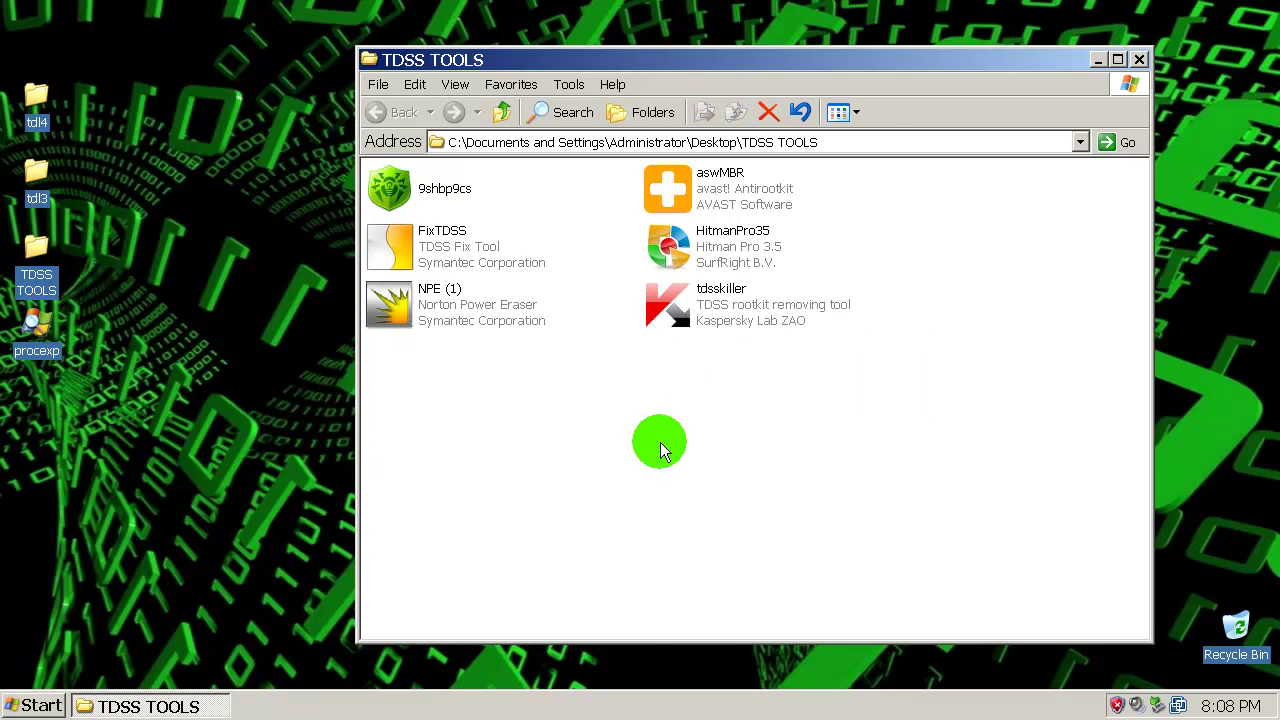
right_click(658, 443)
click(725, 505)
right_click(660, 432)
click(700, 490)
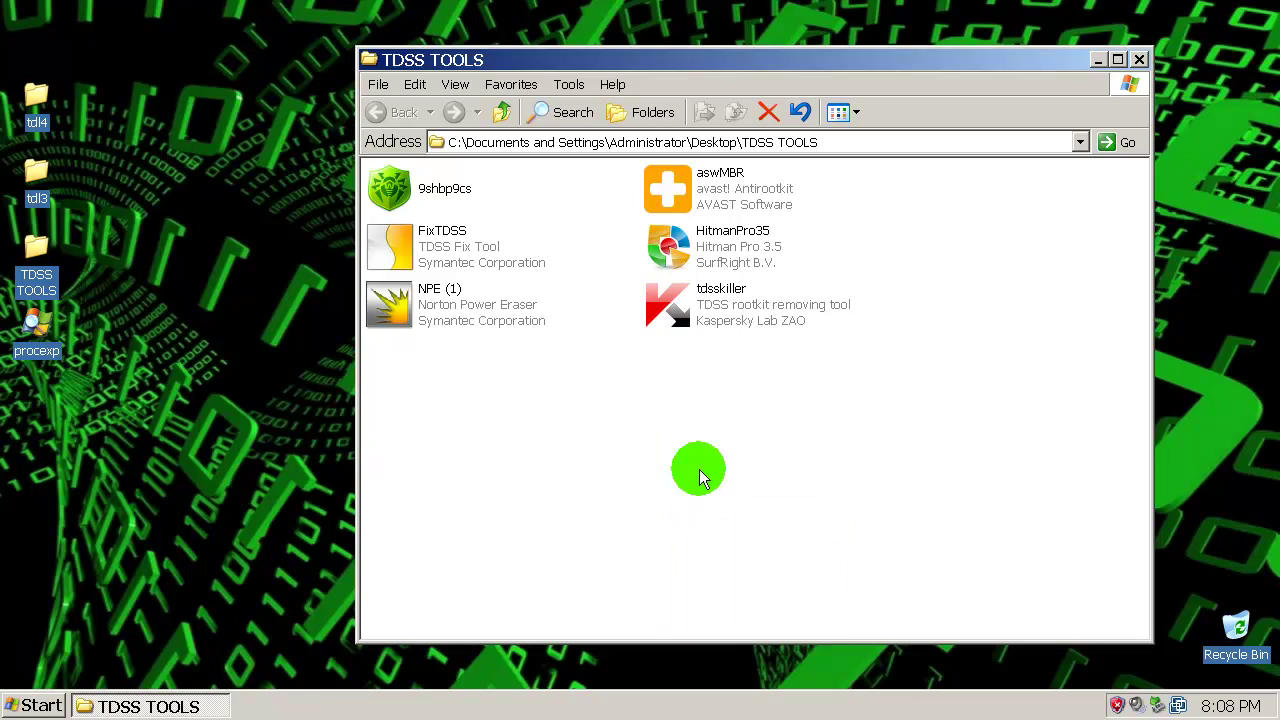
right_click(684, 308)
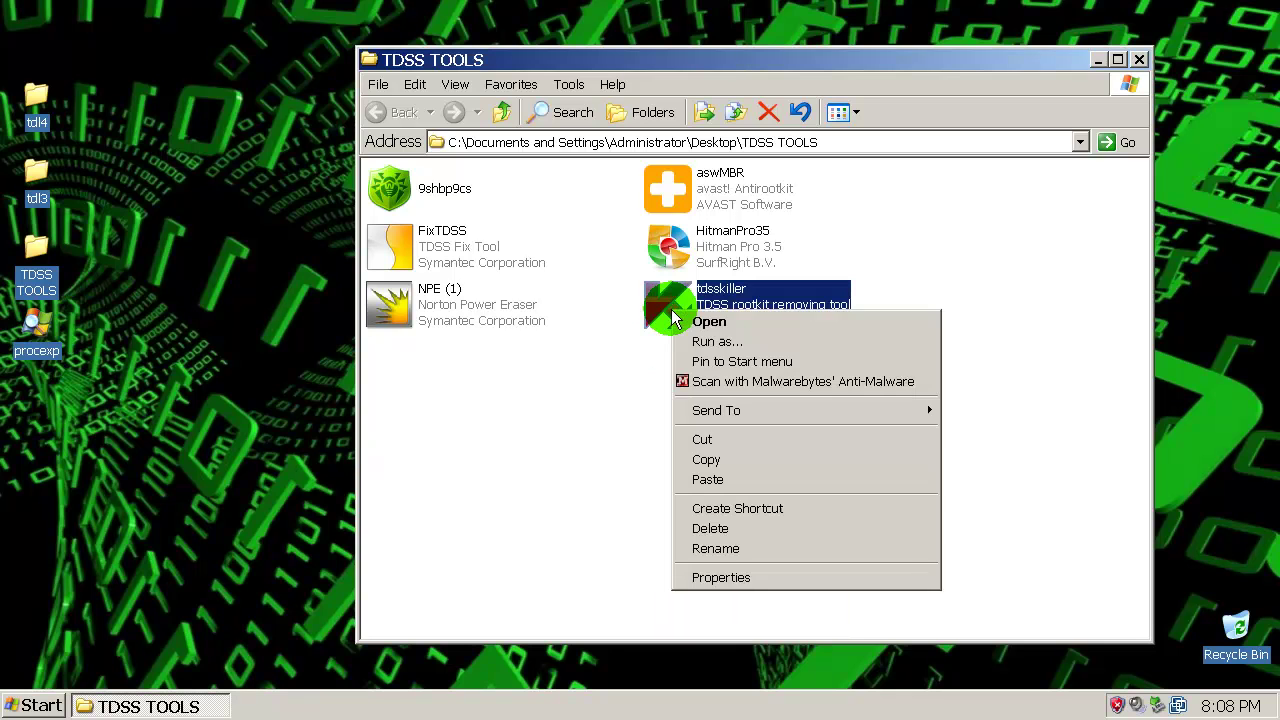
Step: Launch TDSSKiller and scan, finding Rootkit.Win32.TDSS.tdl3 in RDPCDD.sys
click(740, 322)
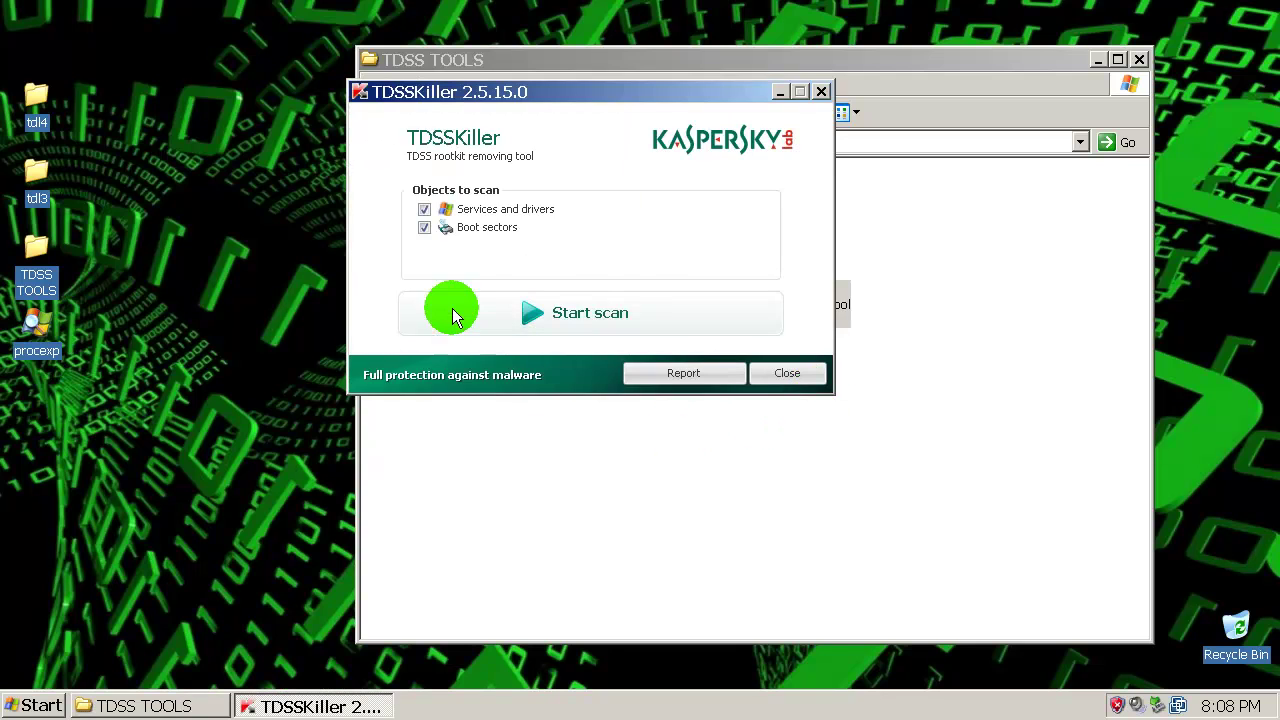
click(597, 312)
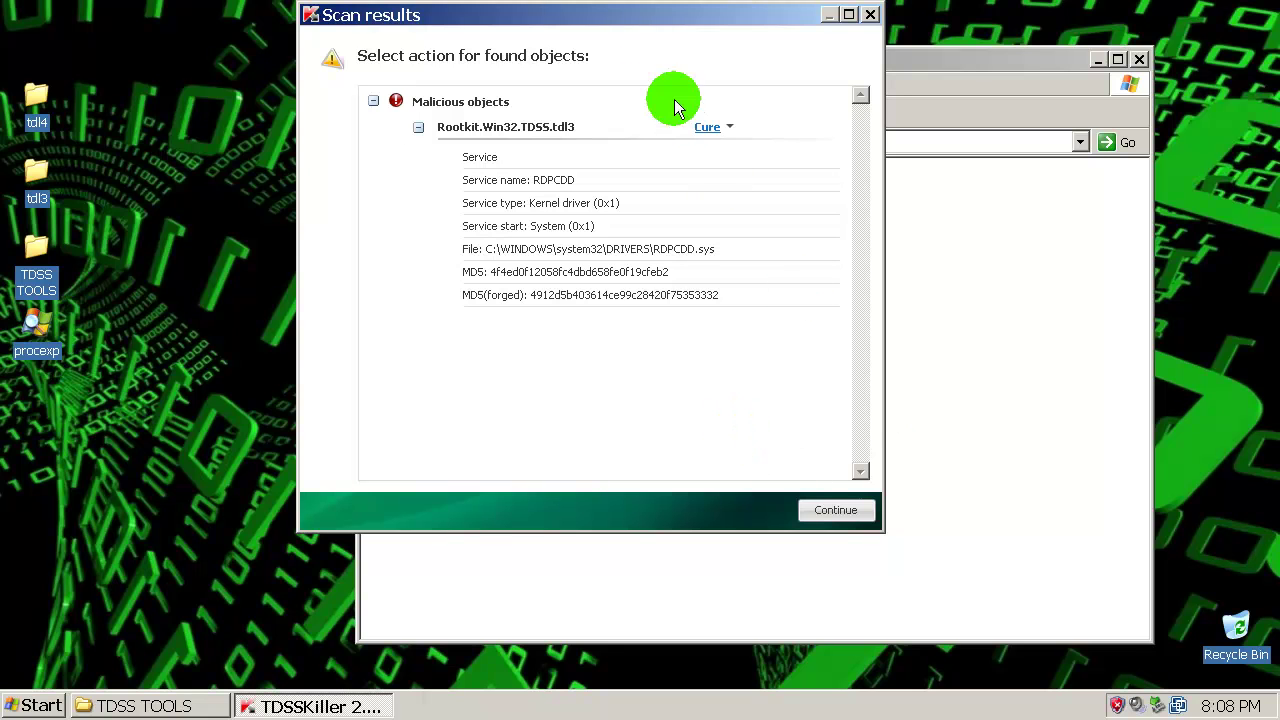
Step: Keep Cure as the action for the TDL3 rootkit in RDPCDD.sys and continue
drag(643, 25, 694, 86)
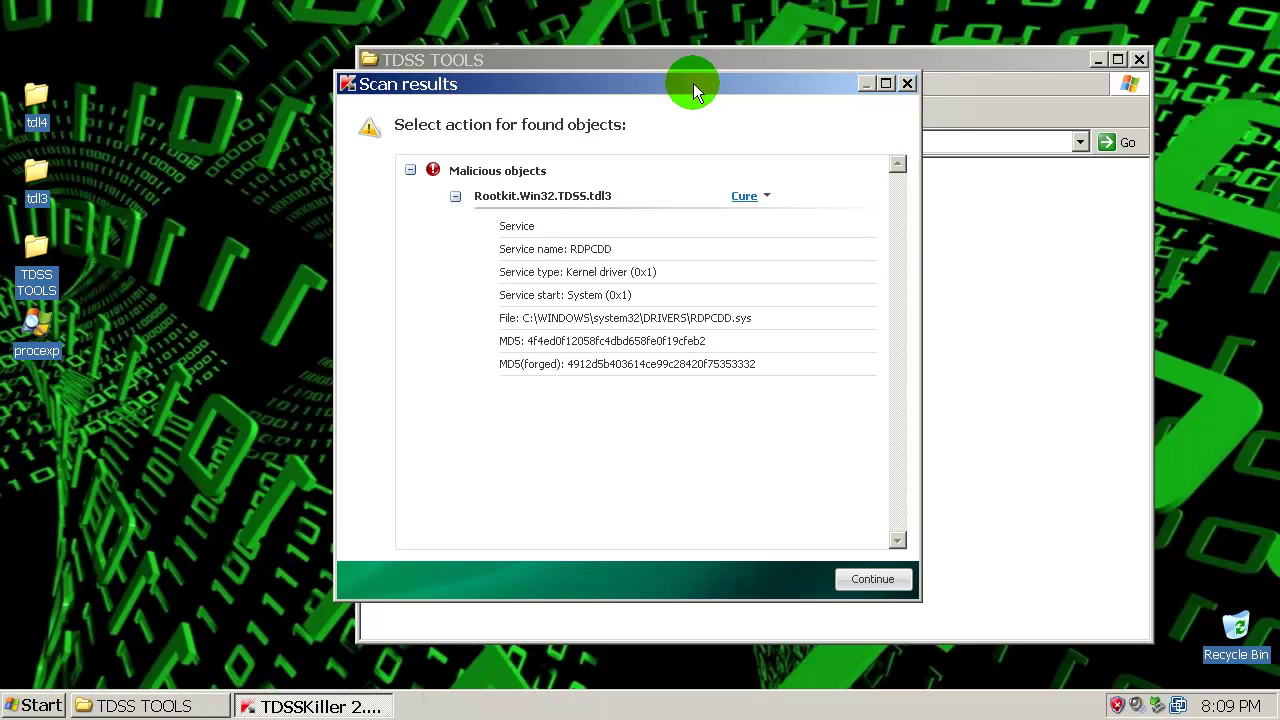
drag(586, 80, 592, 81)
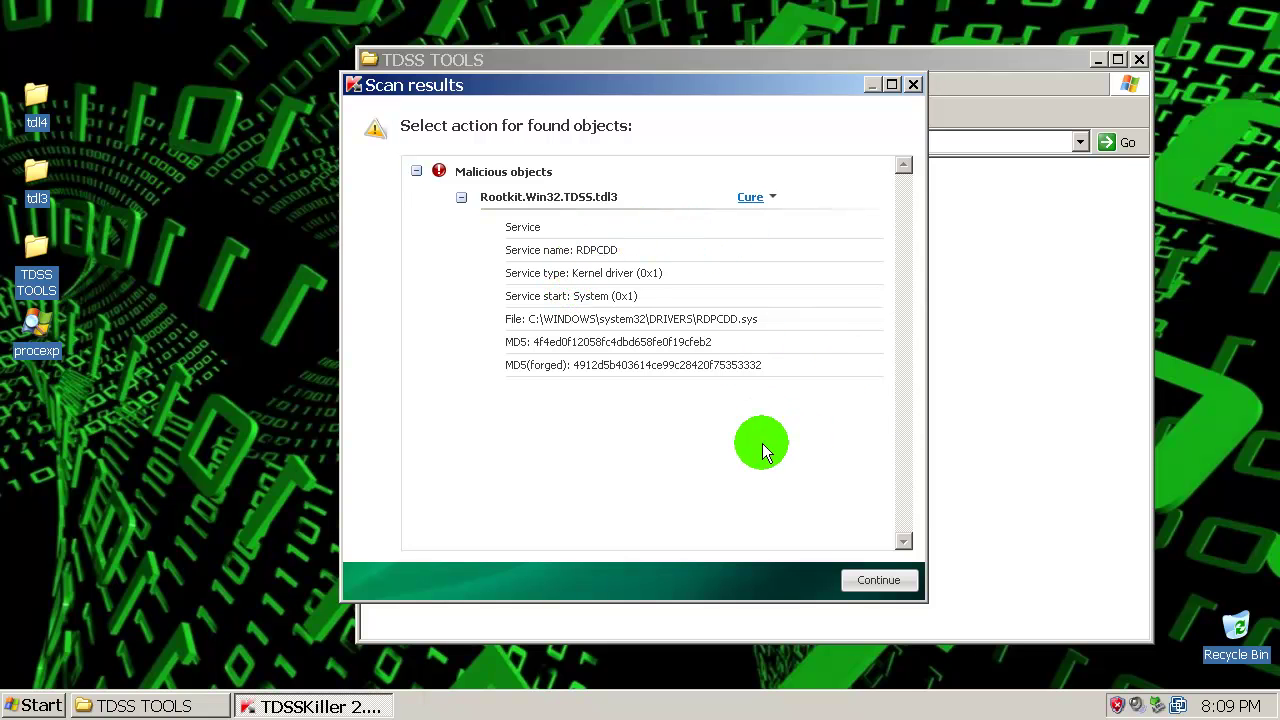
click(771, 198)
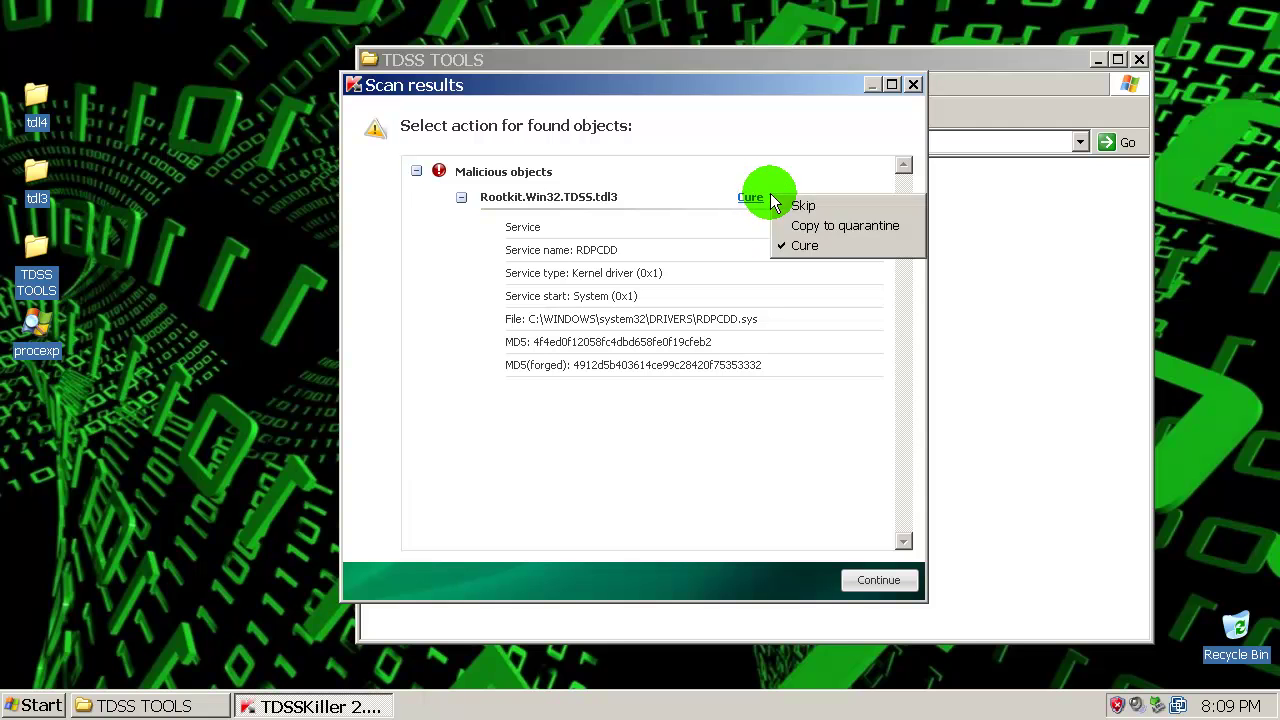
click(750, 190)
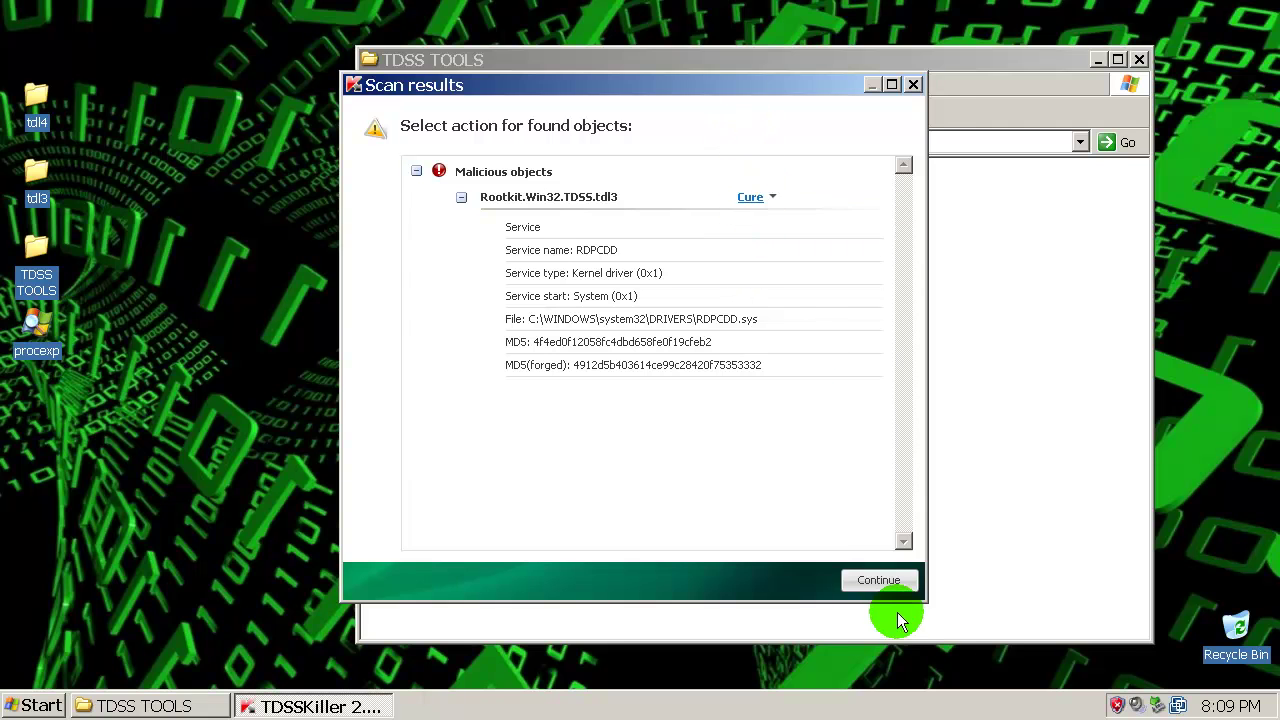
click(880, 582)
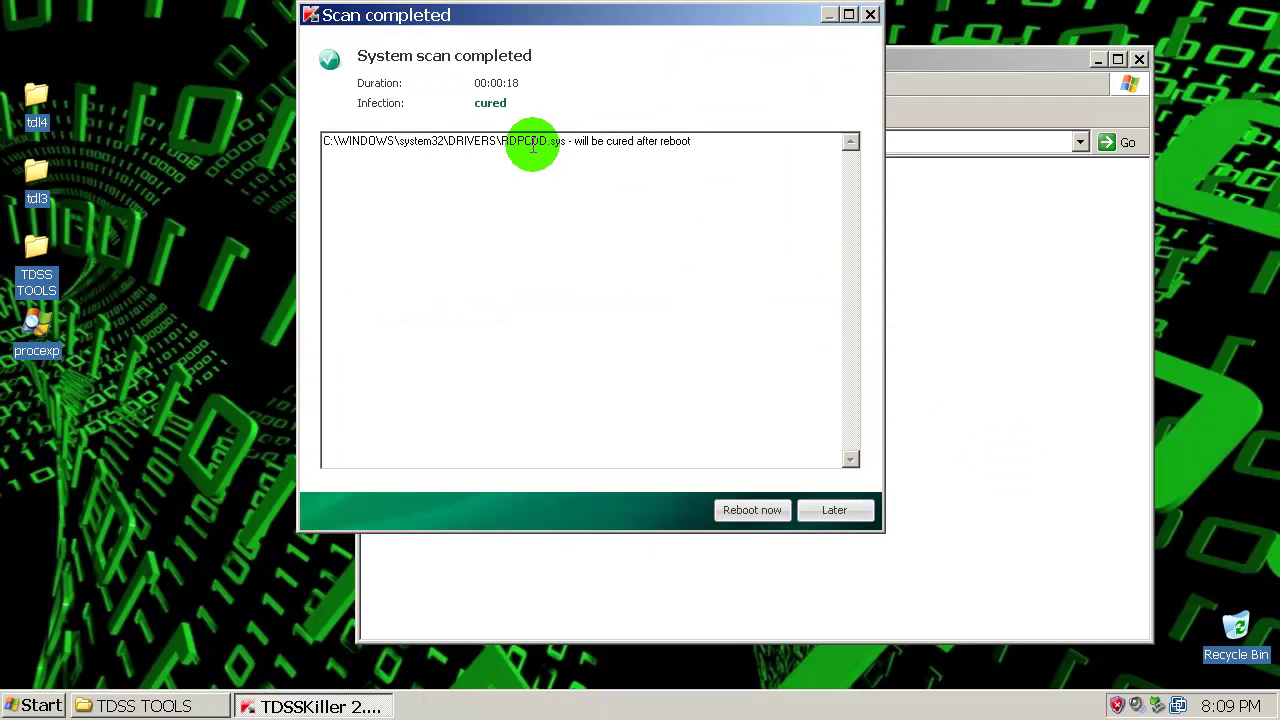
Step: Reboot Windows now to complete the TDSSKiller cure
click(770, 512)
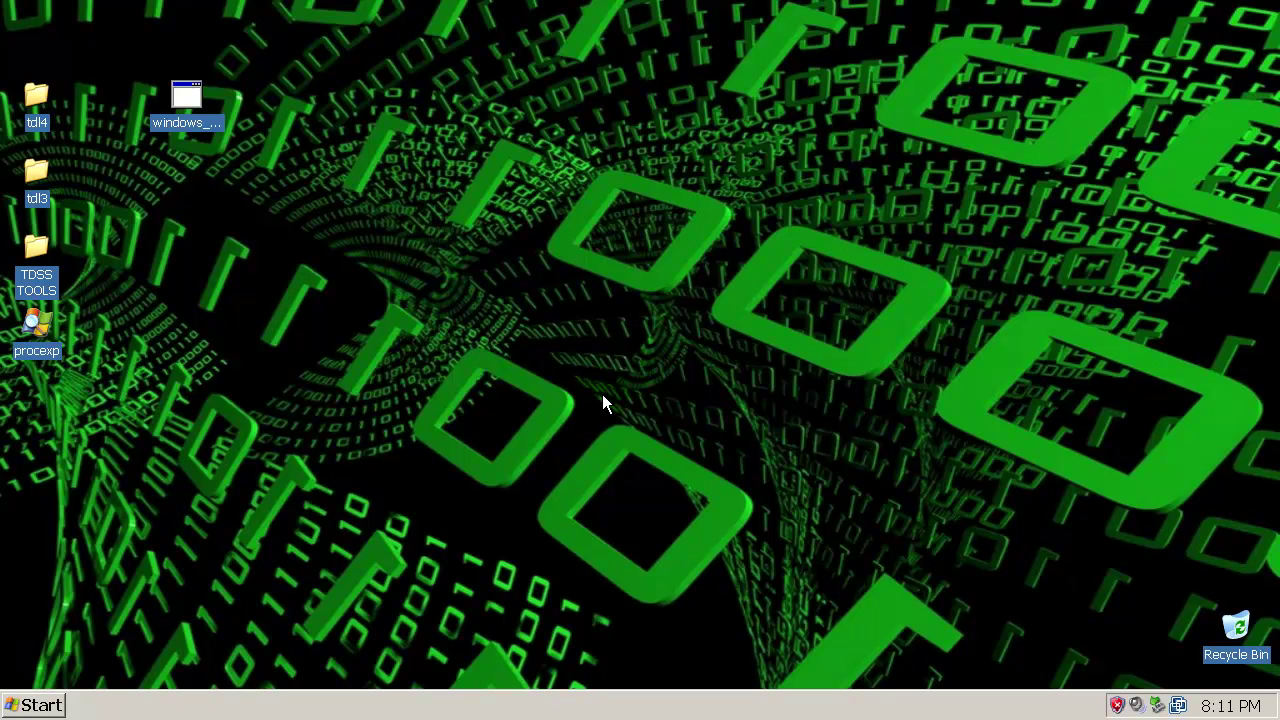
Step: Dismiss the security risk warning and refresh the desktop
right_click(602, 394)
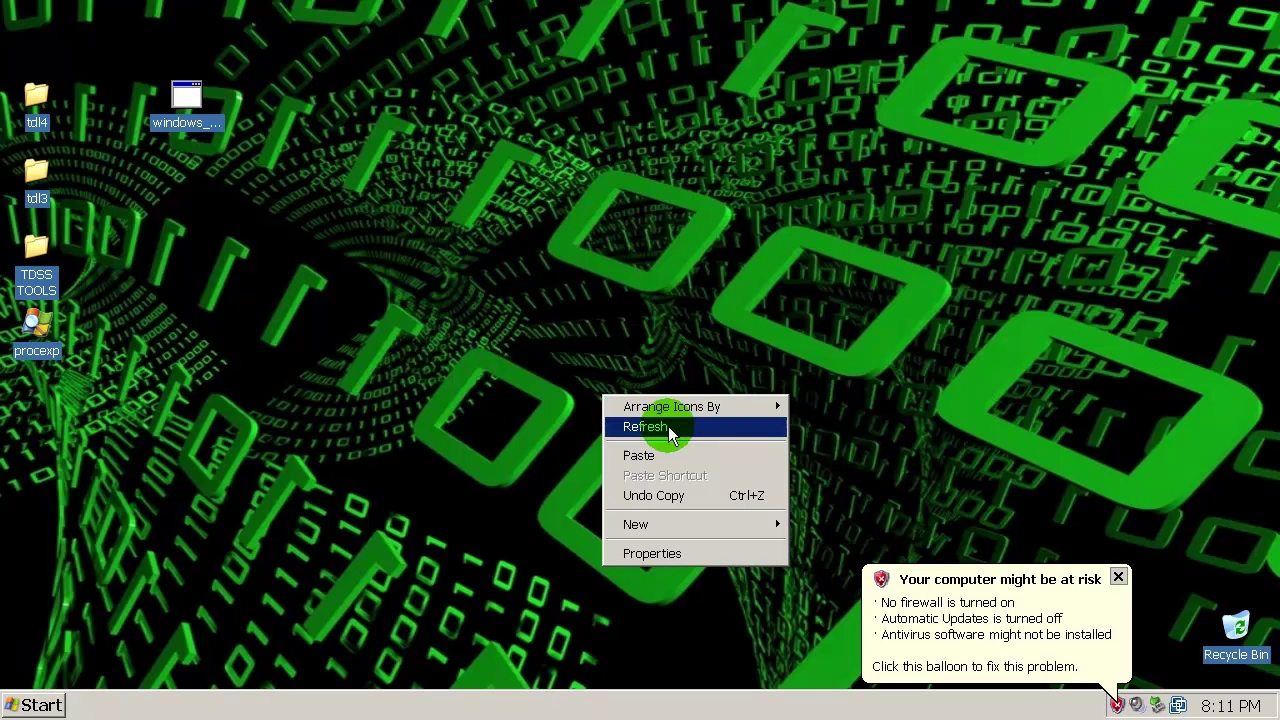
click(630, 428)
click(1116, 584)
right_click(547, 318)
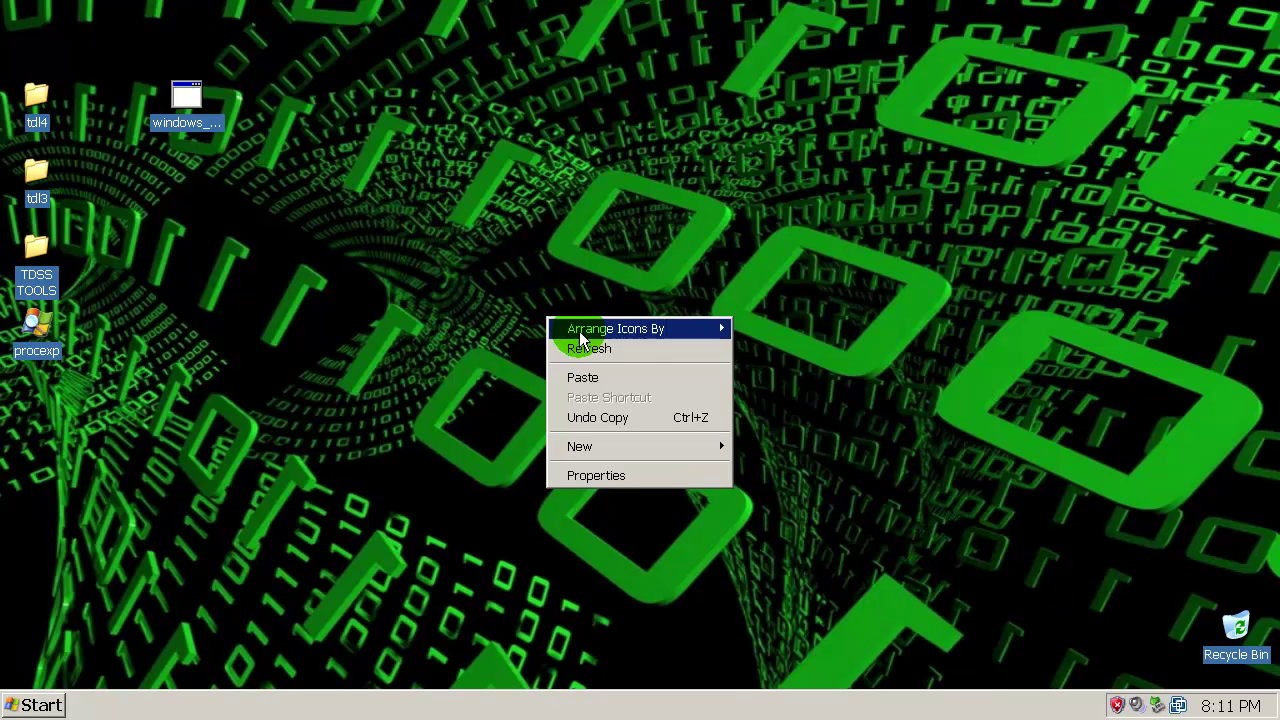
click(585, 342)
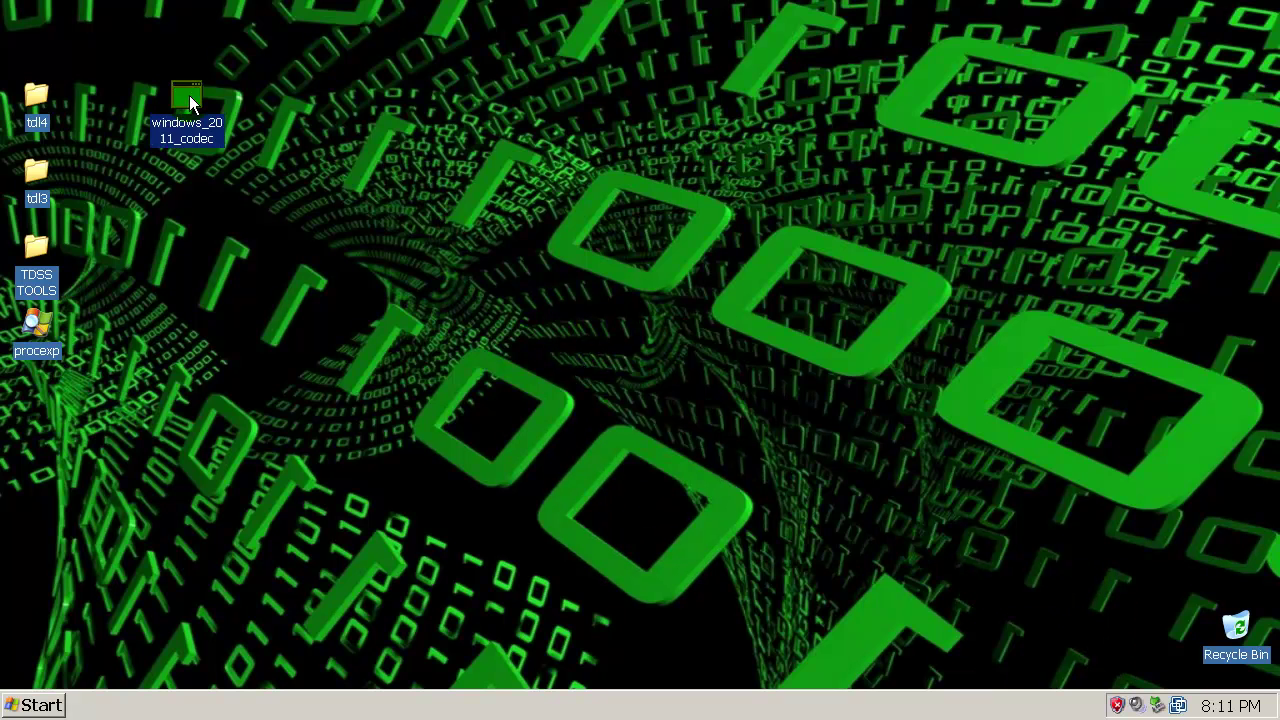
Step: Move the windows_2011_codec icon toward the desktop centre and select it
drag(183, 106, 483, 259)
right_click(764, 232)
click(782, 270)
right_click(707, 277)
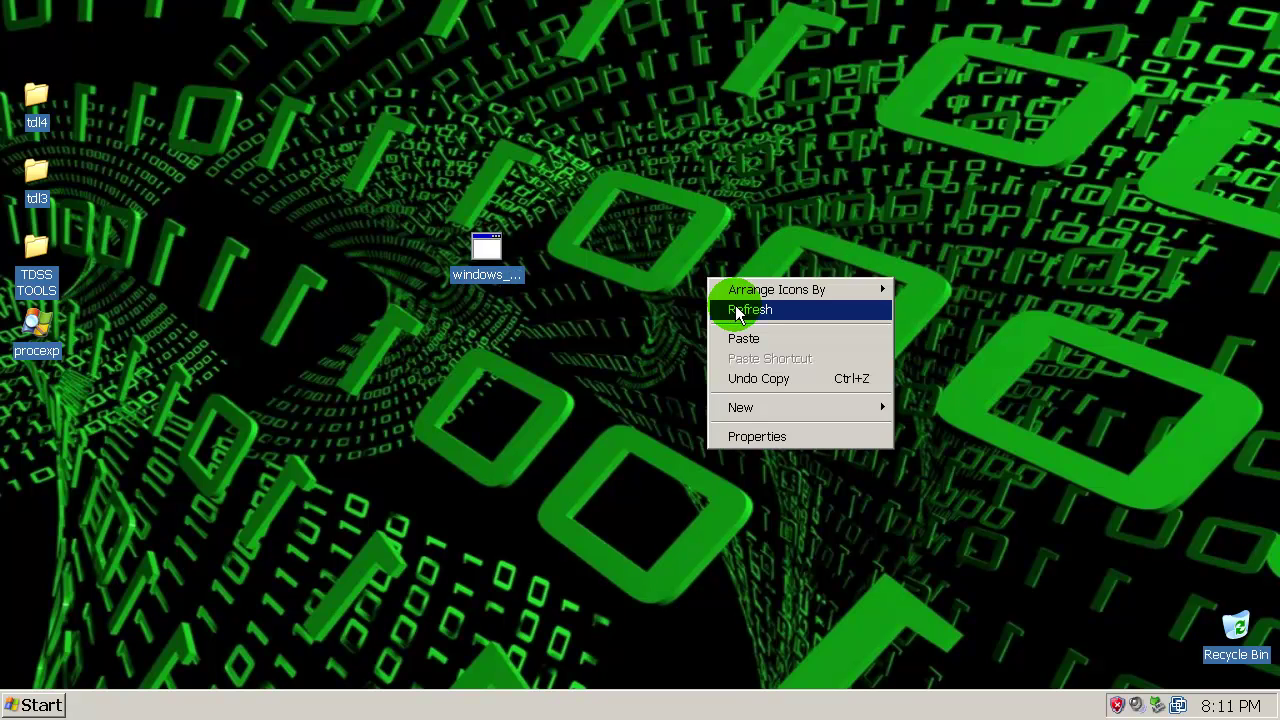
click(738, 312)
click(500, 272)
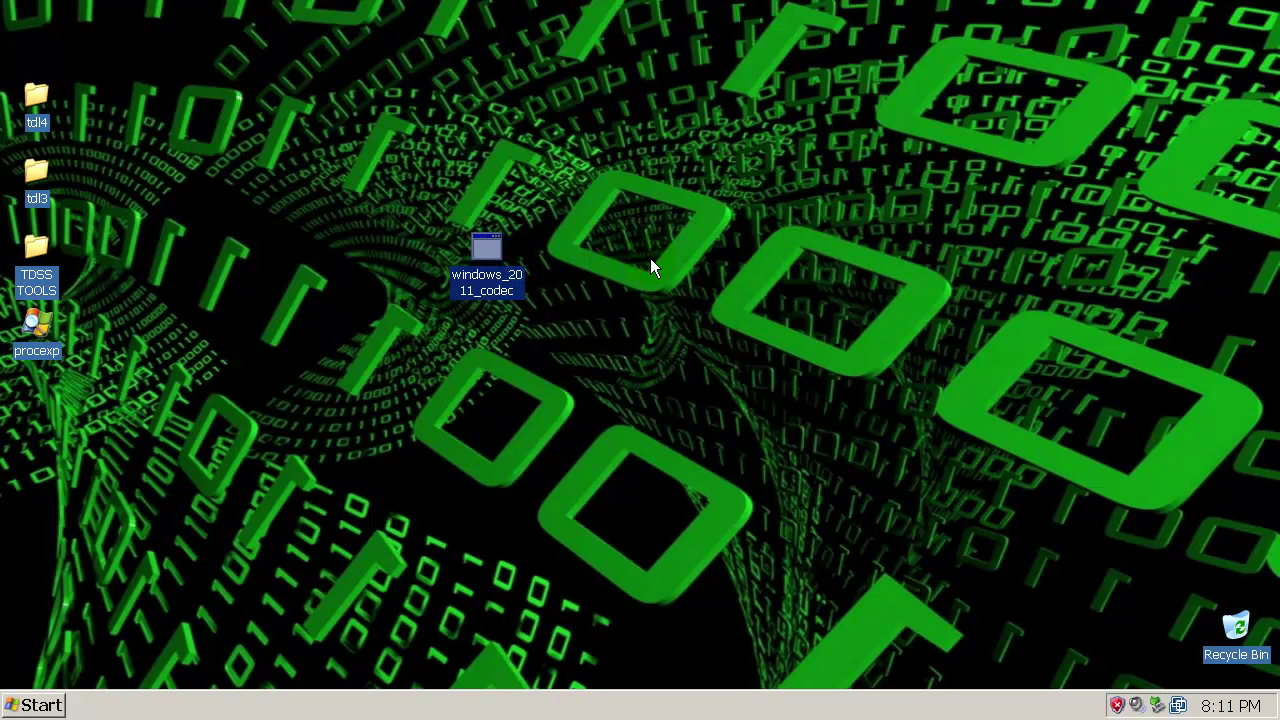
Step: Run windows_2011_codec, find windows_2011_codec.exe in Process Explorer, then close Process Explorer
right_click(498, 256)
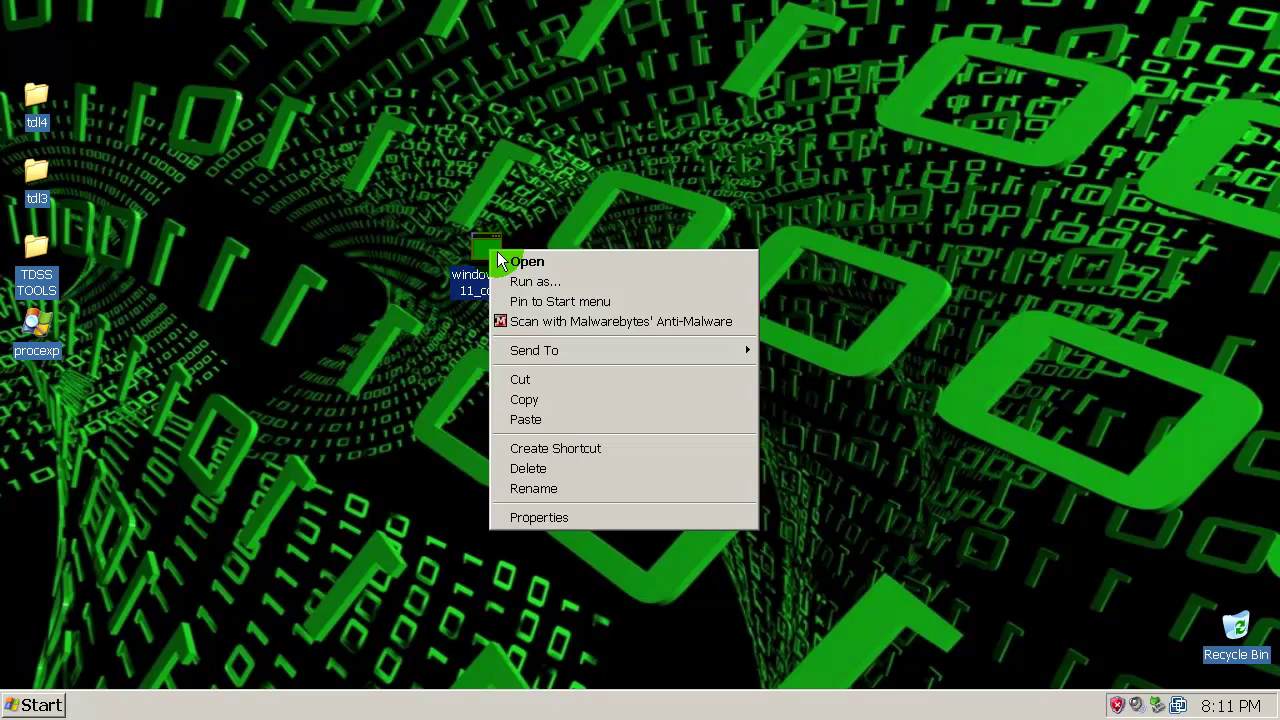
click(514, 261)
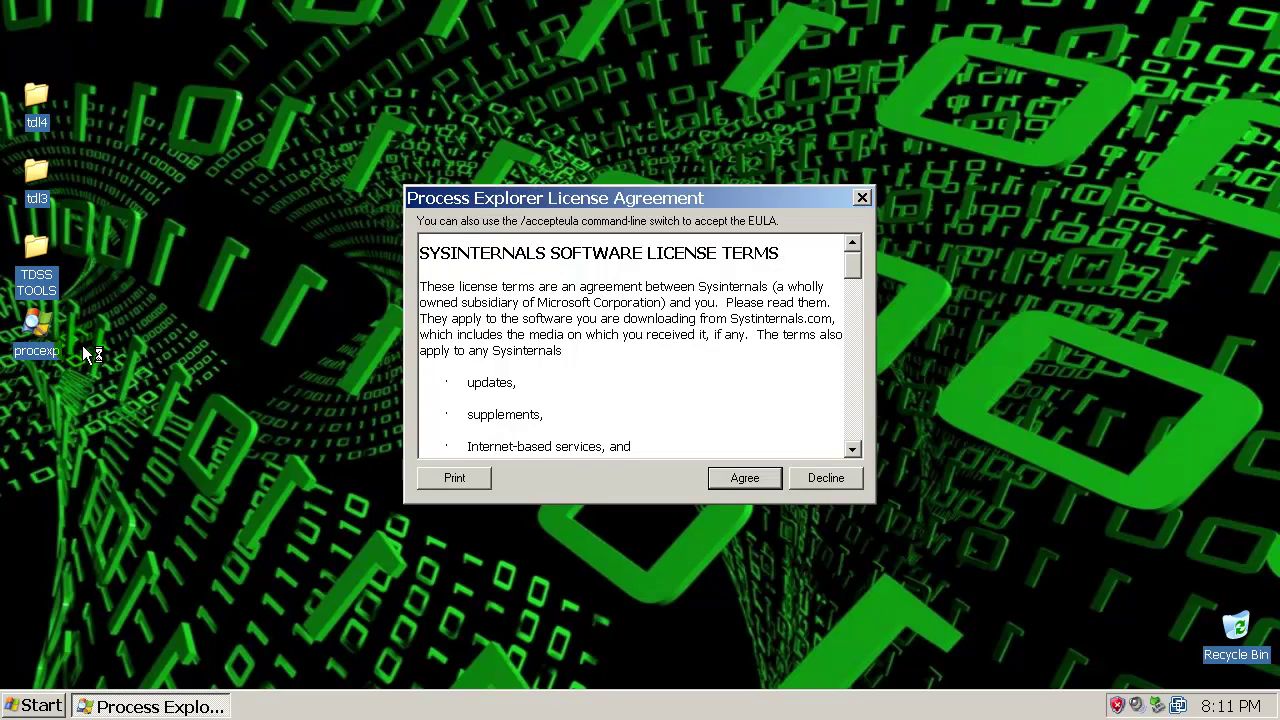
click(737, 480)
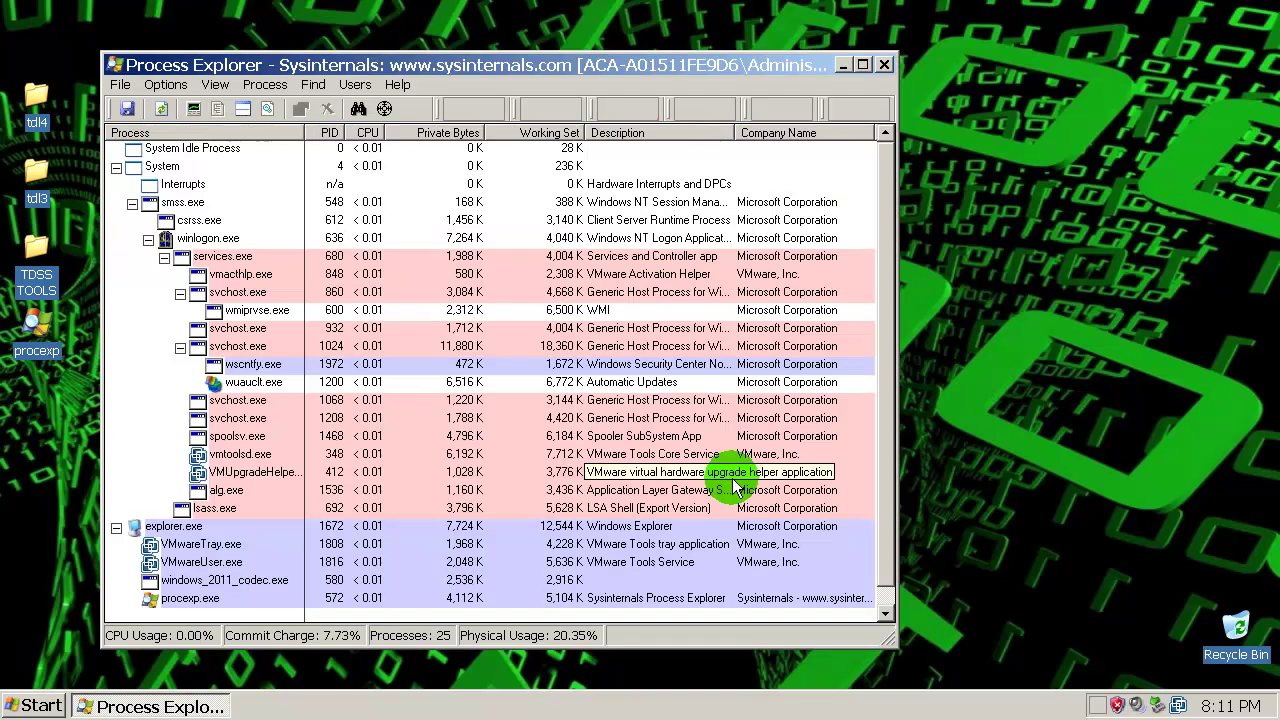
scroll(890, 365, down, 1)
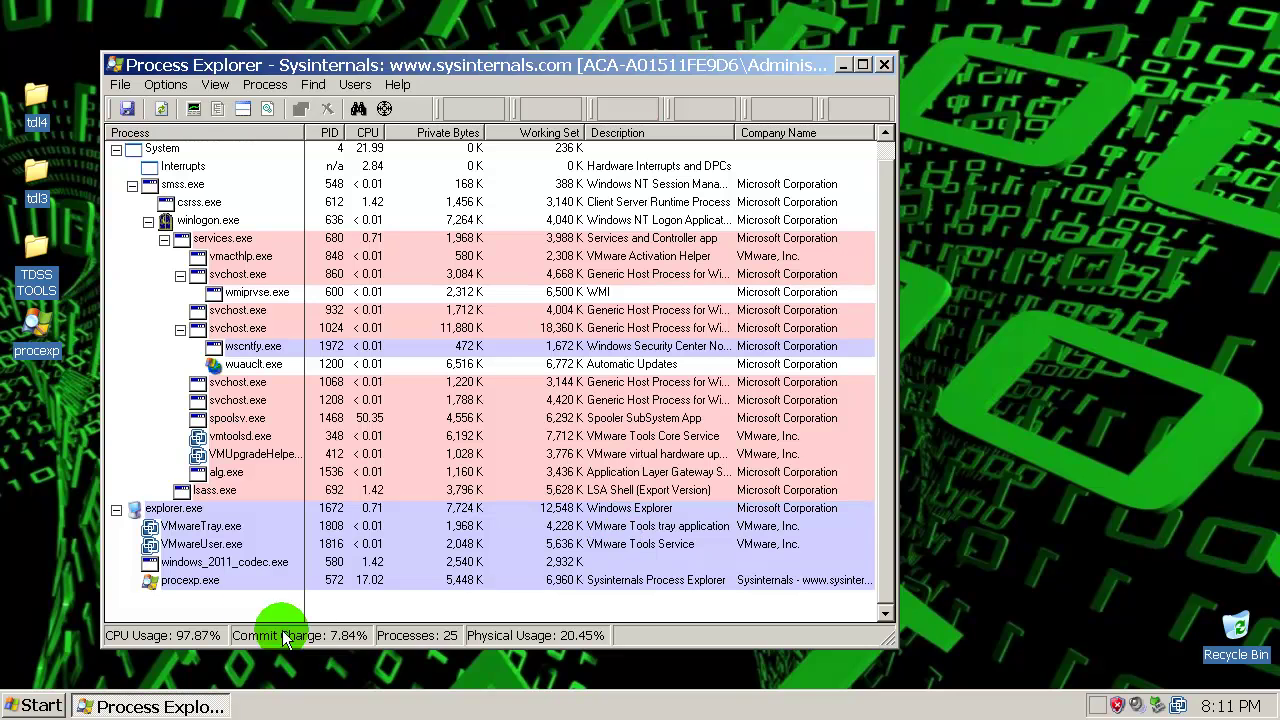
click(230, 562)
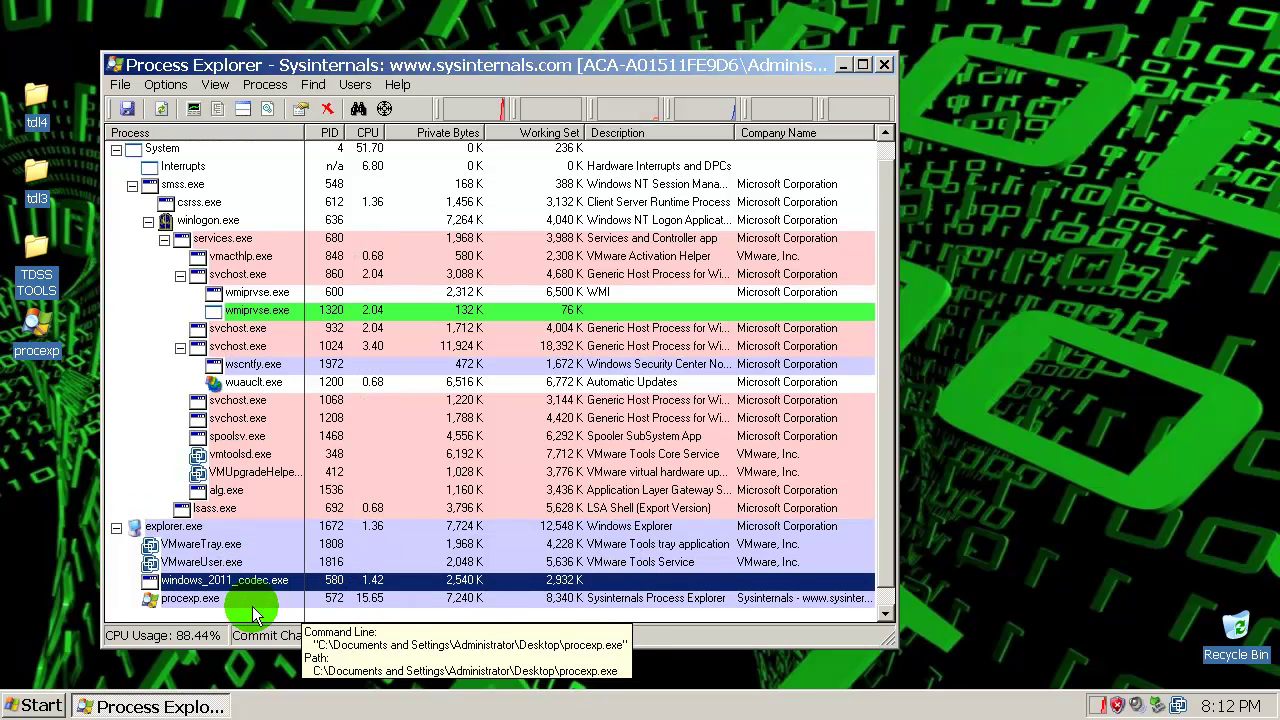
click(884, 64)
right_click(922, 223)
click(952, 253)
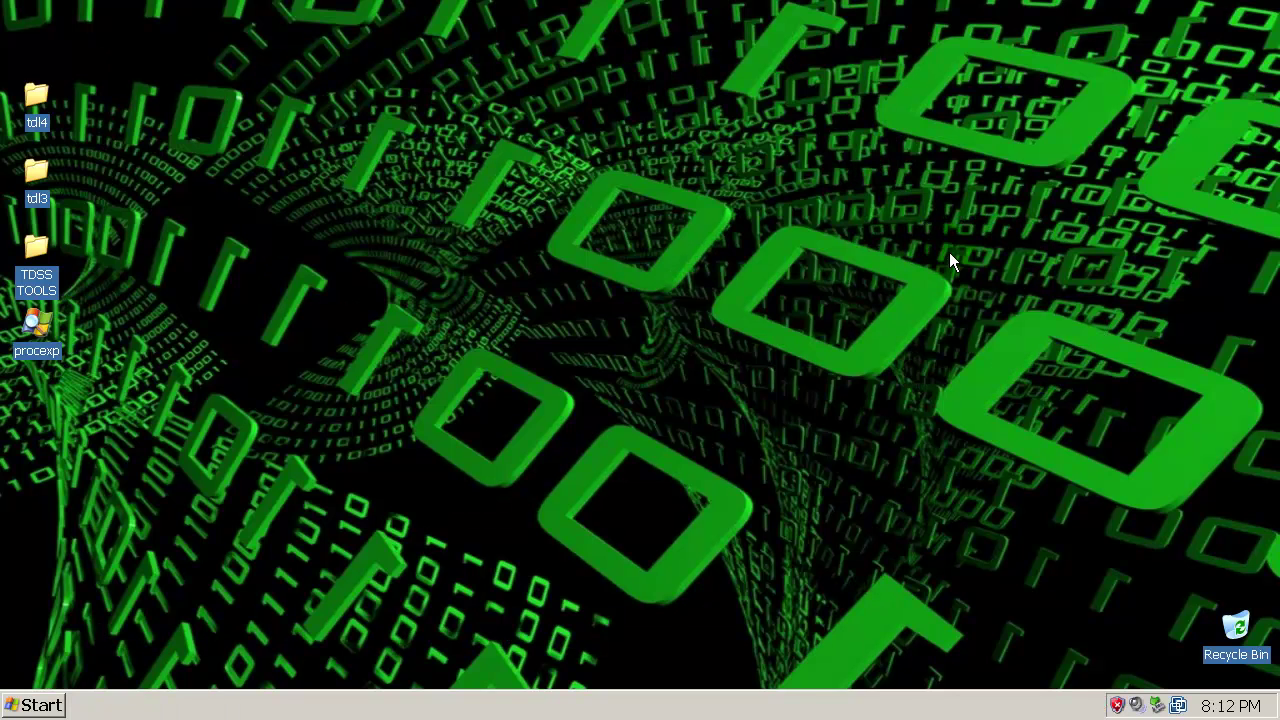
right_click(480, 280)
click(500, 307)
right_click(496, 305)
click(537, 342)
right_click(536, 335)
click(550, 364)
right_click(543, 338)
click(568, 371)
right_click(527, 331)
click(556, 364)
right_click(567, 378)
click(617, 406)
Step: Open TDSS TOOLS, launch TDSSKiller, and start a new scan
double_click(31, 257)
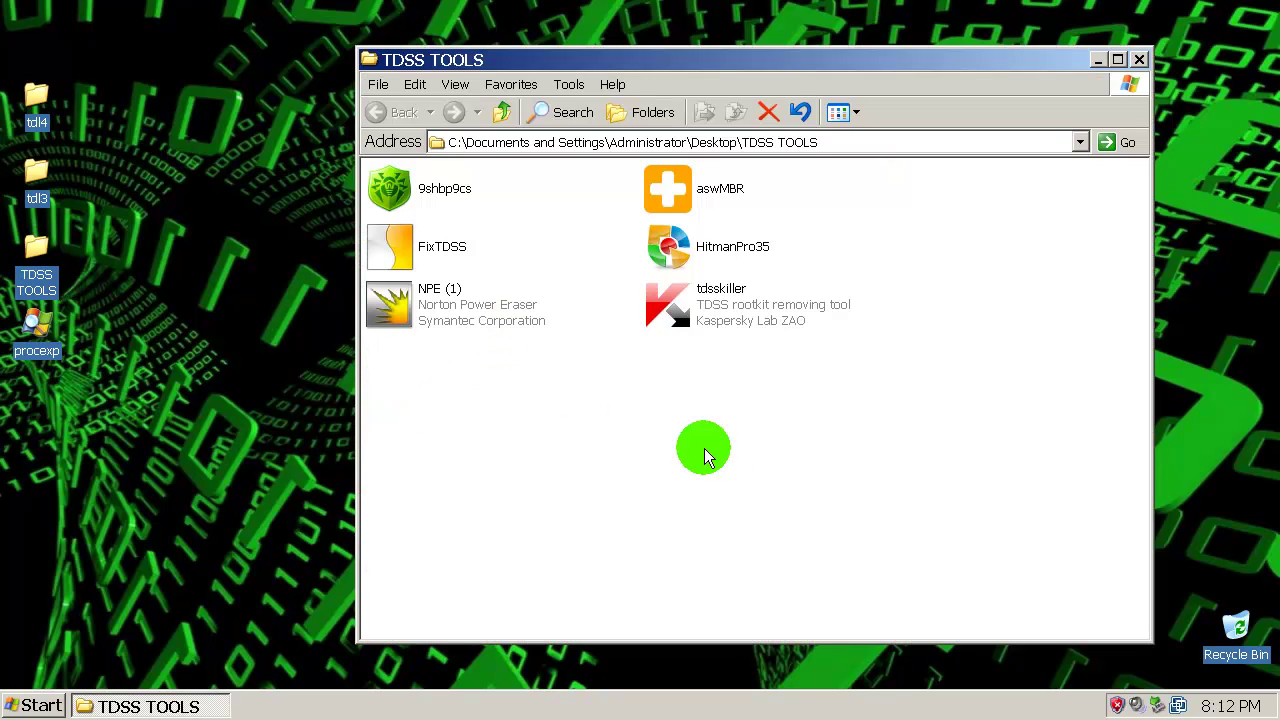
drag(771, 57, 709, 51)
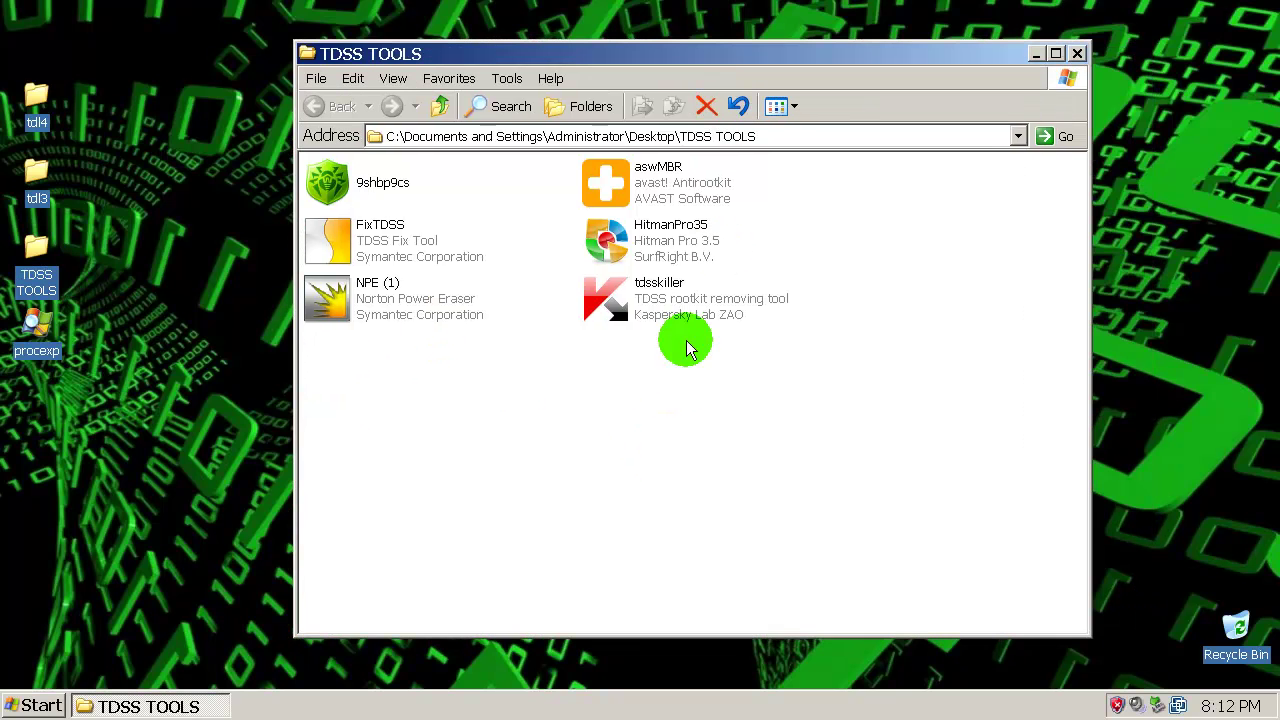
right_click(605, 310)
click(622, 318)
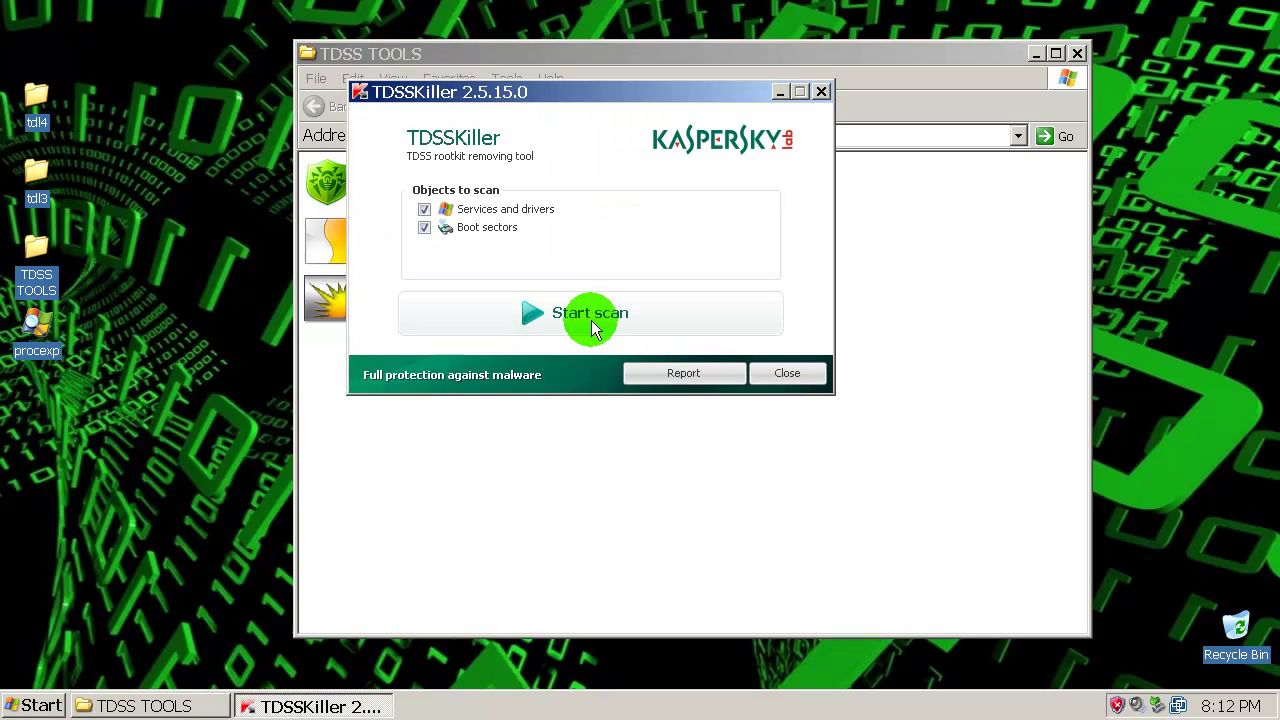
click(594, 322)
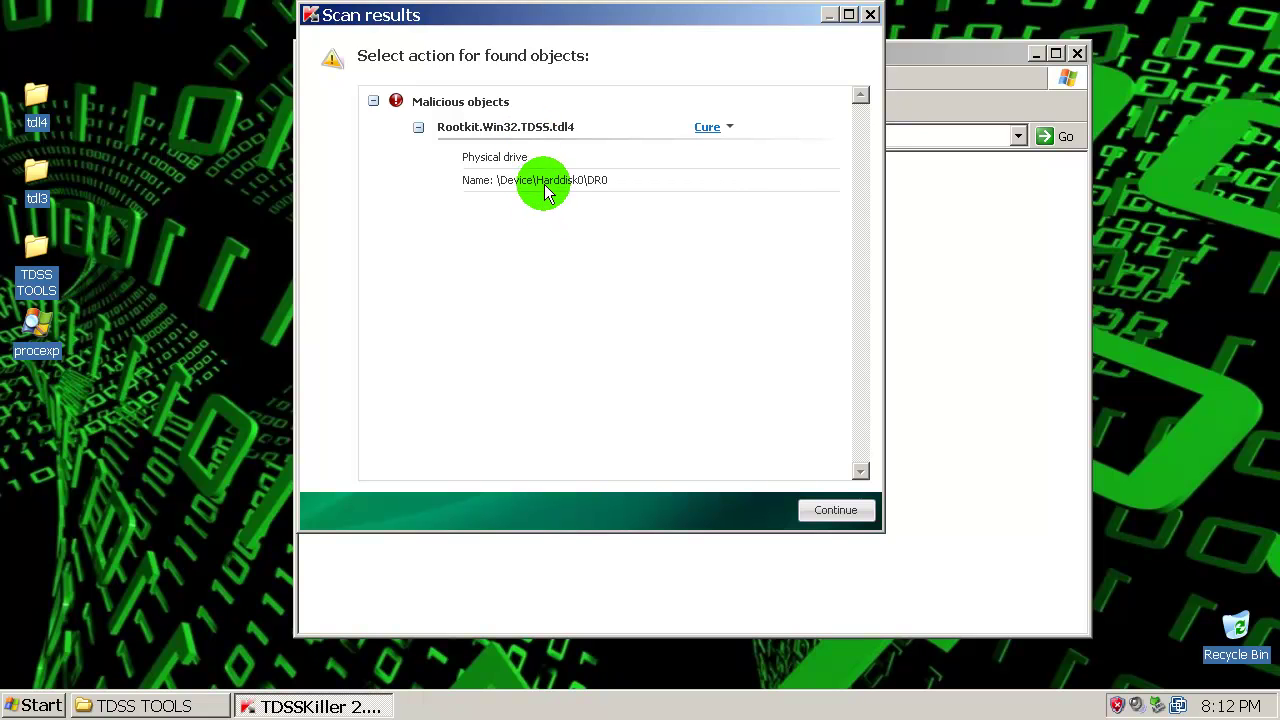
Step: Set the TDL4 rootkit's action to Skip, continue, and close the summary
click(722, 128)
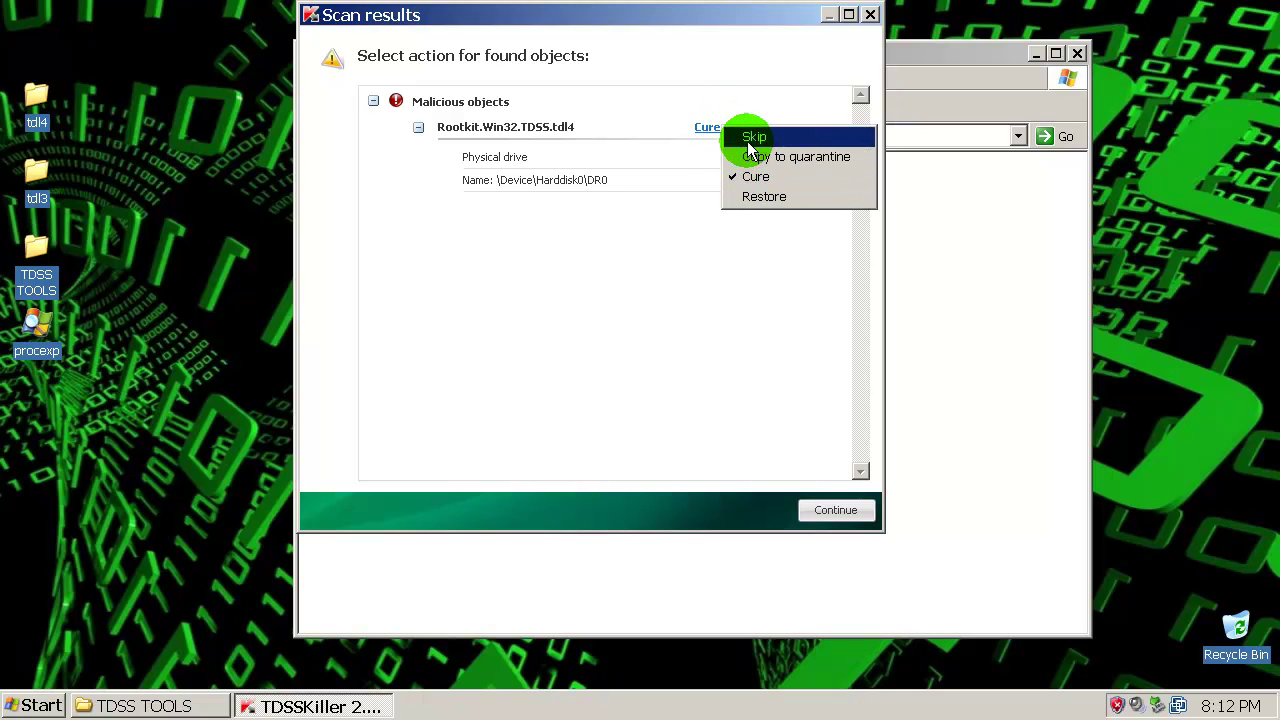
click(750, 140)
click(832, 512)
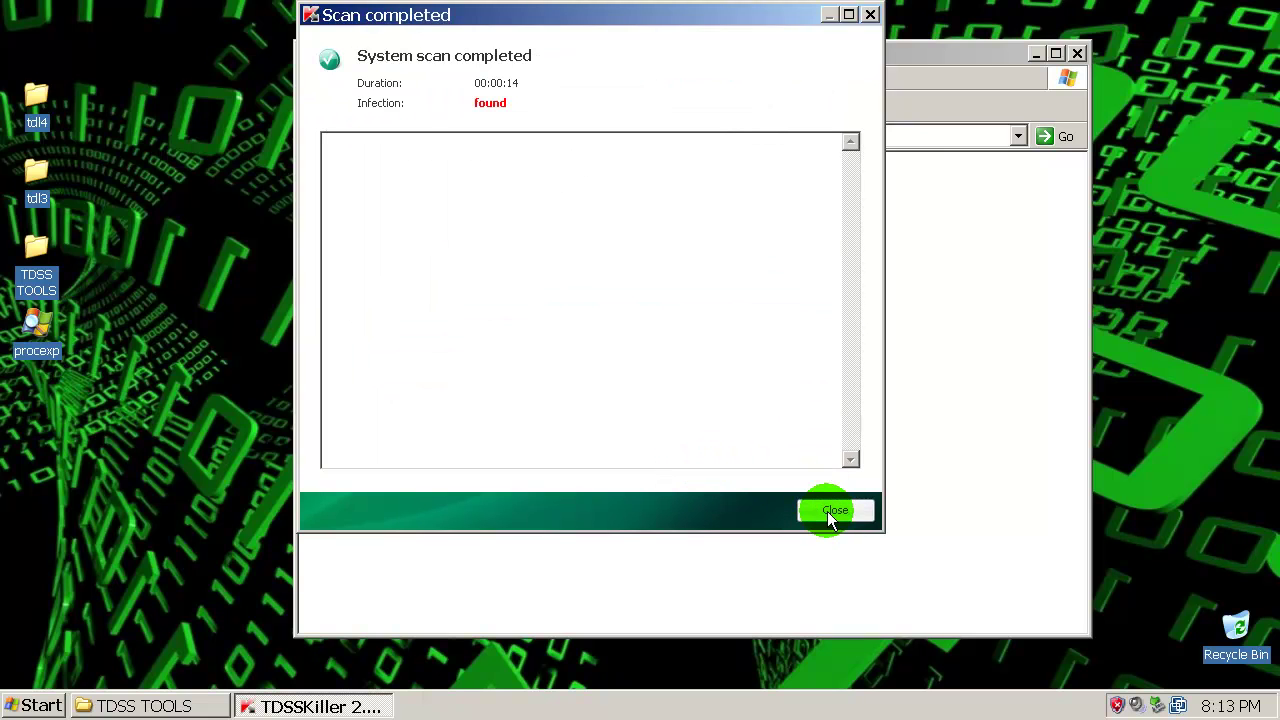
click(832, 512)
Step: Close TDSSKiller and refresh the TDSS TOOLS folder
click(787, 373)
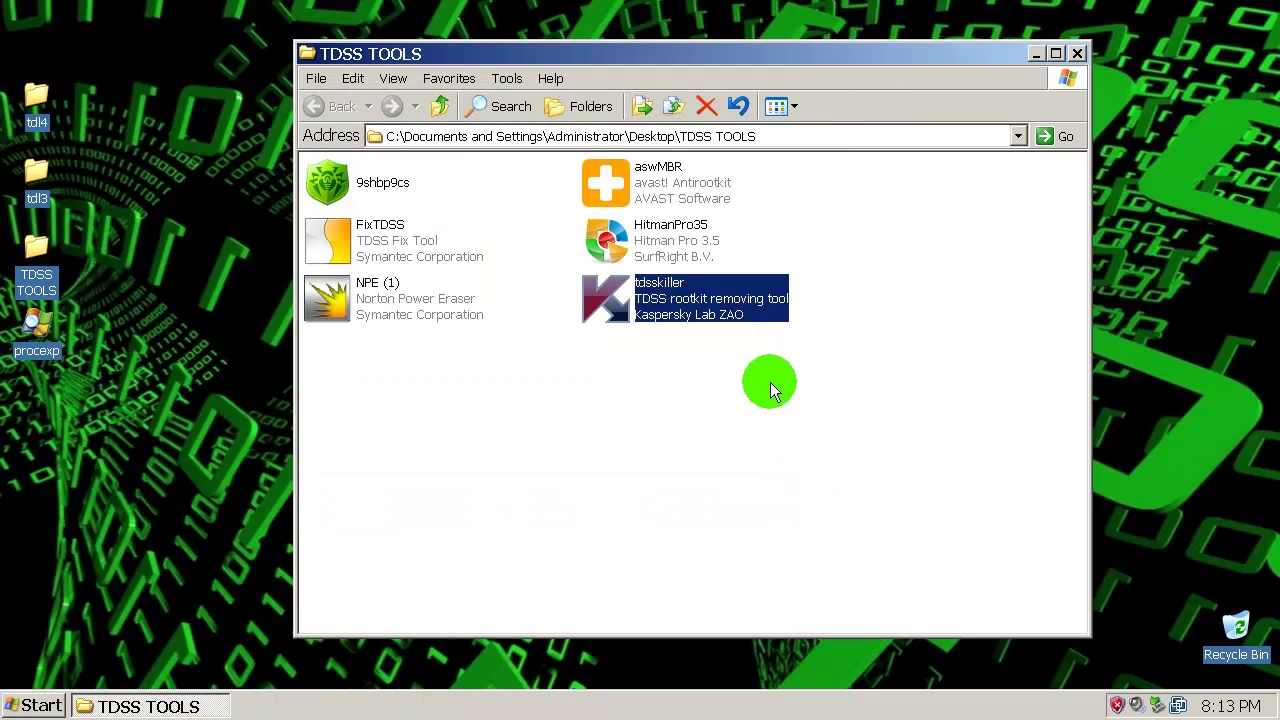
right_click(503, 380)
click(558, 439)
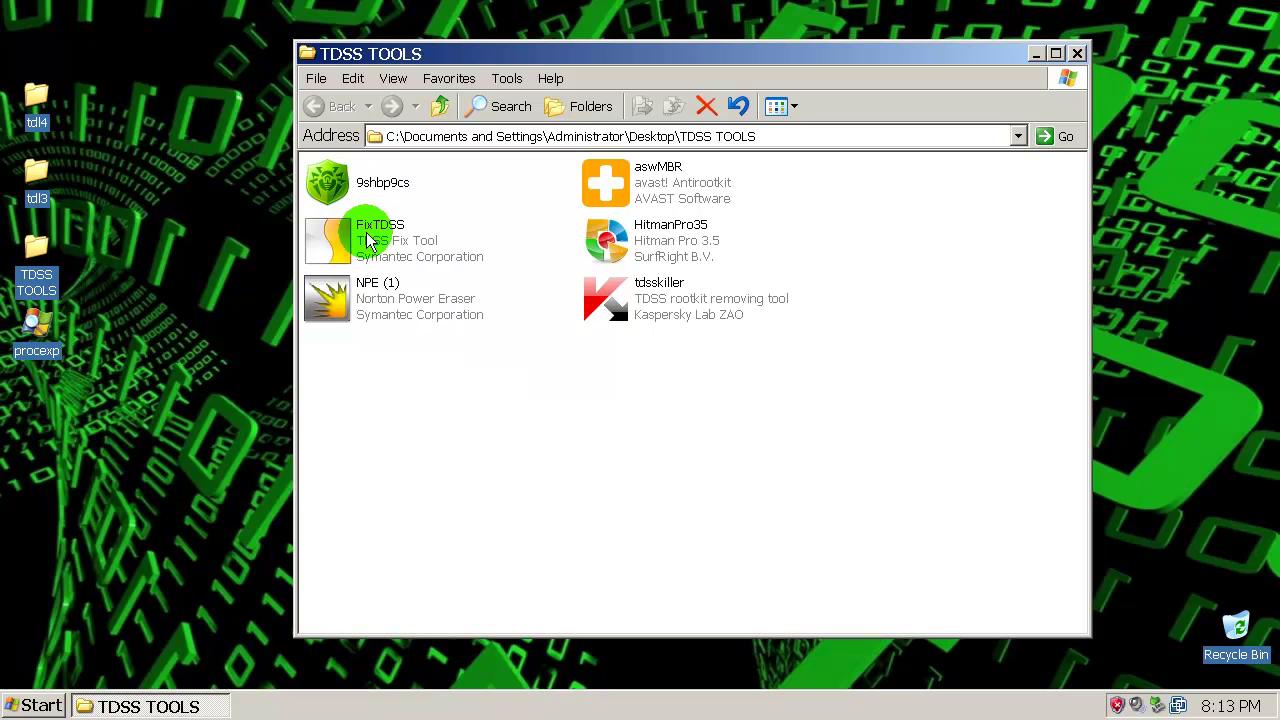
Step: Run FixTDSS, accept its licence, proceed with restart, and select the Infected MBR result
right_click(336, 242)
click(385, 258)
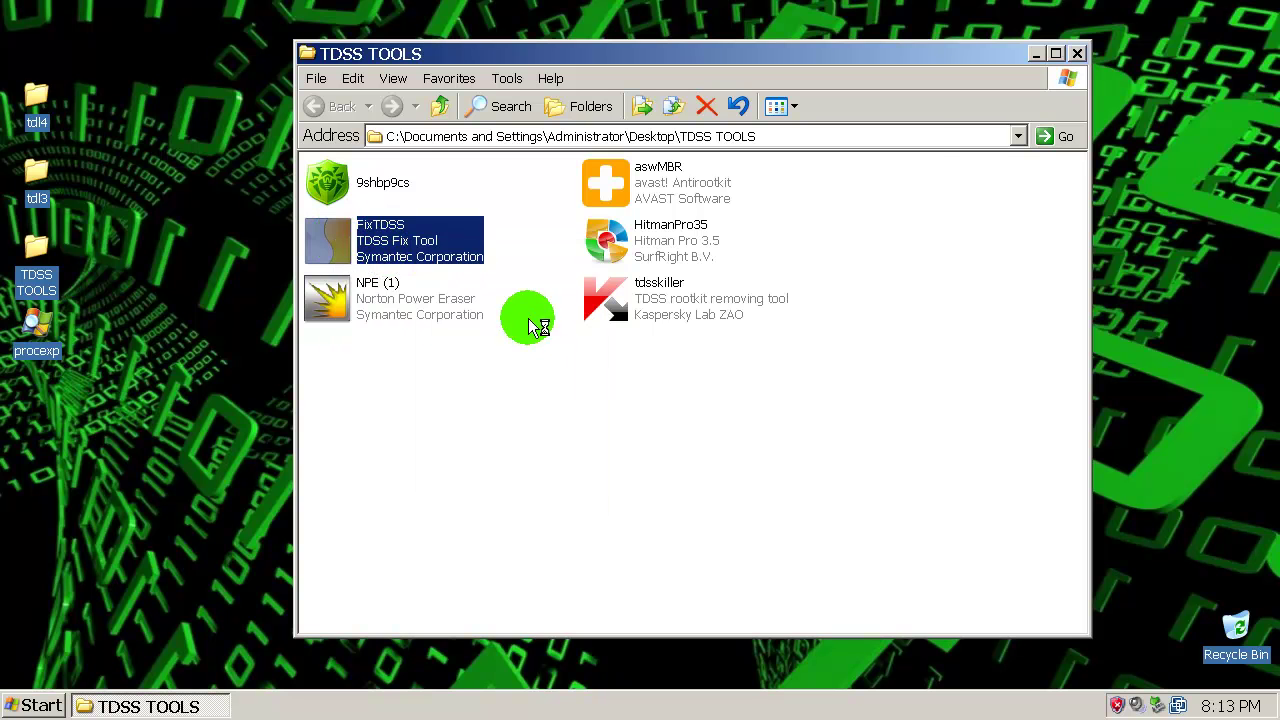
click(570, 545)
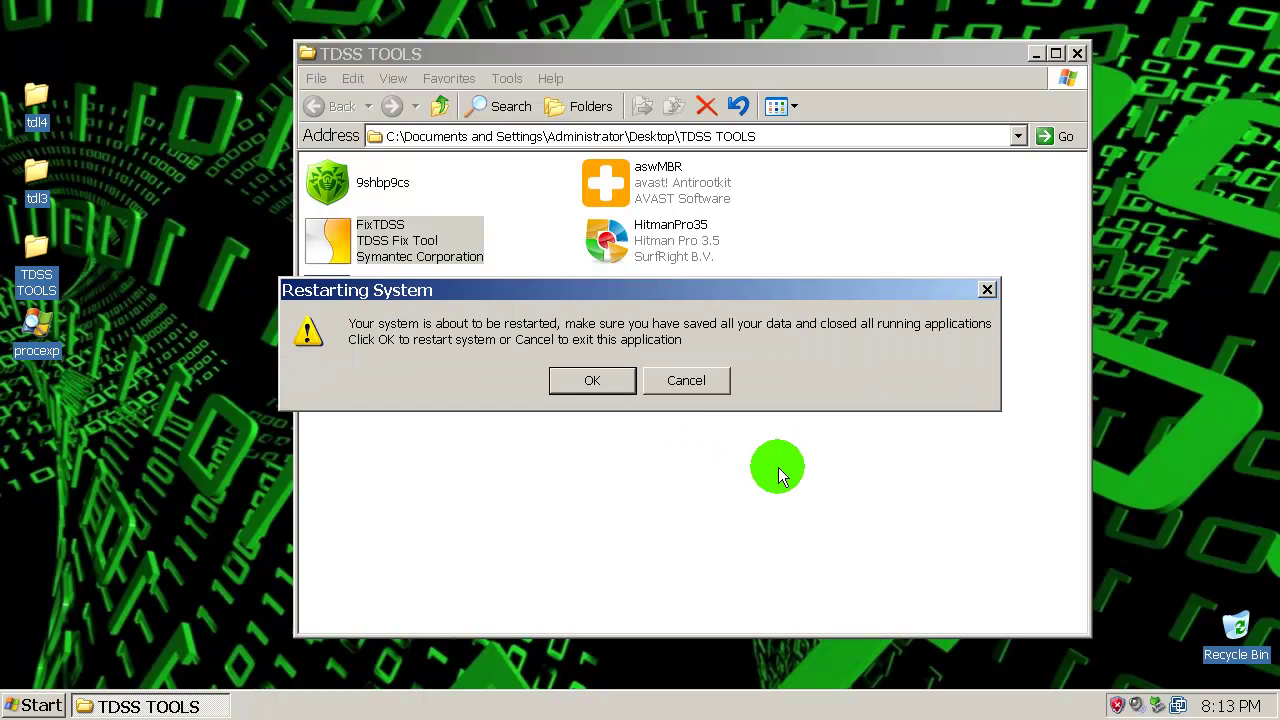
click(604, 382)
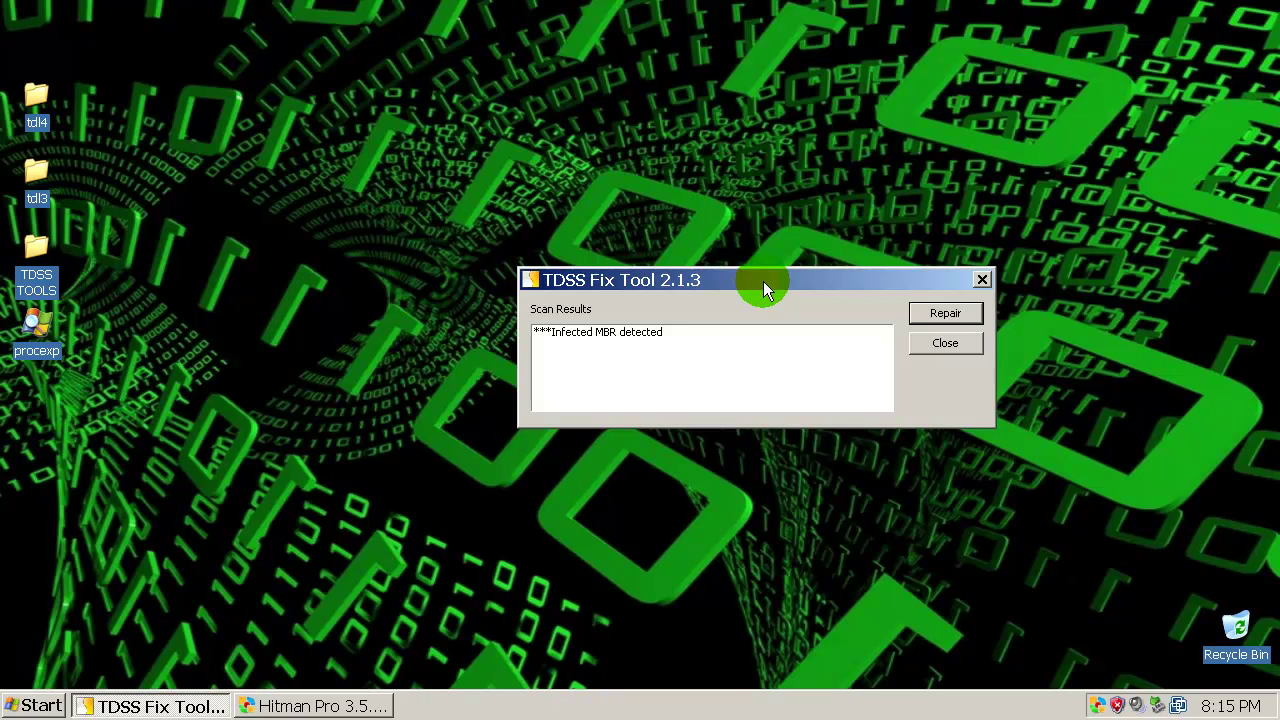
click(557, 334)
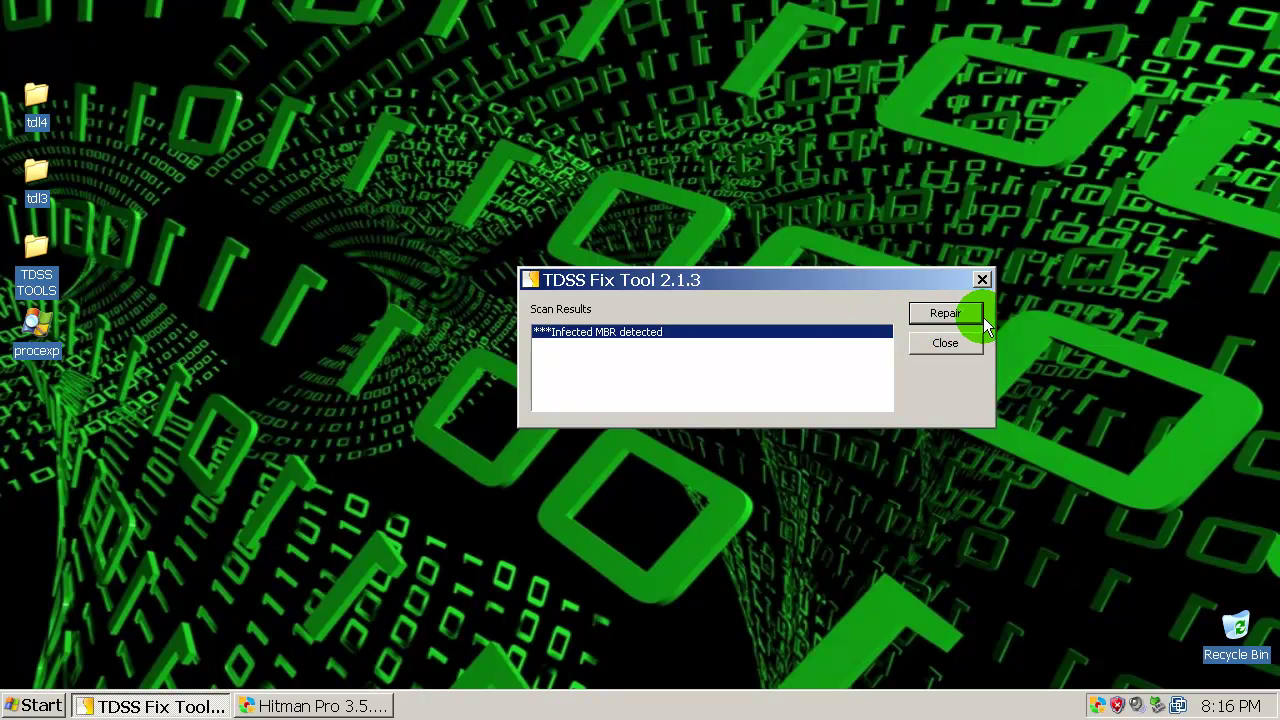
Step: Start a default one-time Hitman Pro scan after accepting the licence
click(355, 704)
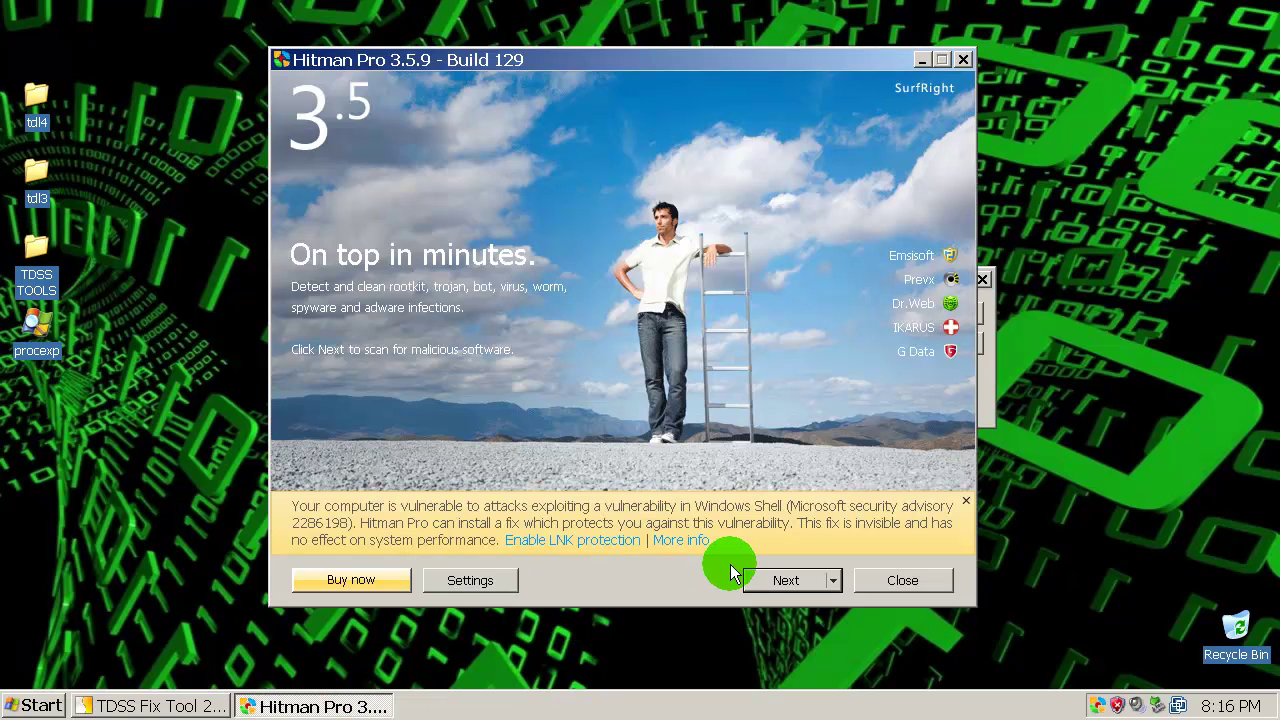
click(831, 580)
click(793, 604)
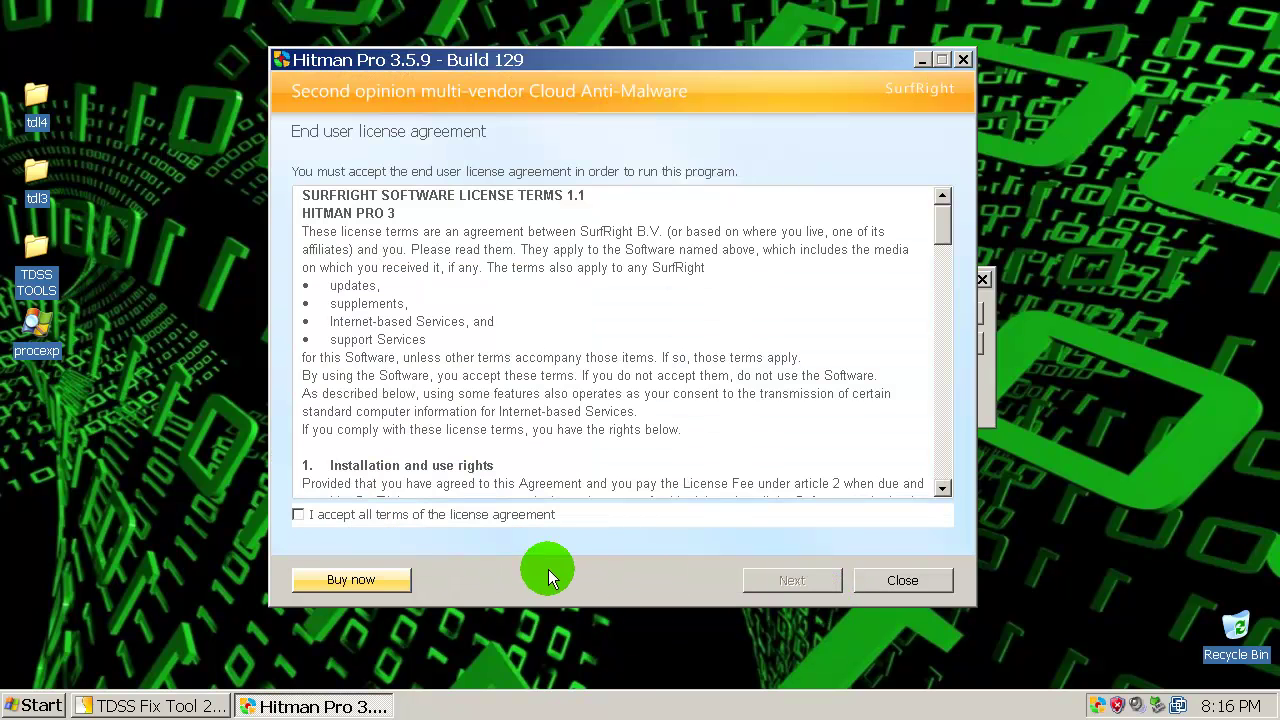
click(335, 514)
click(799, 578)
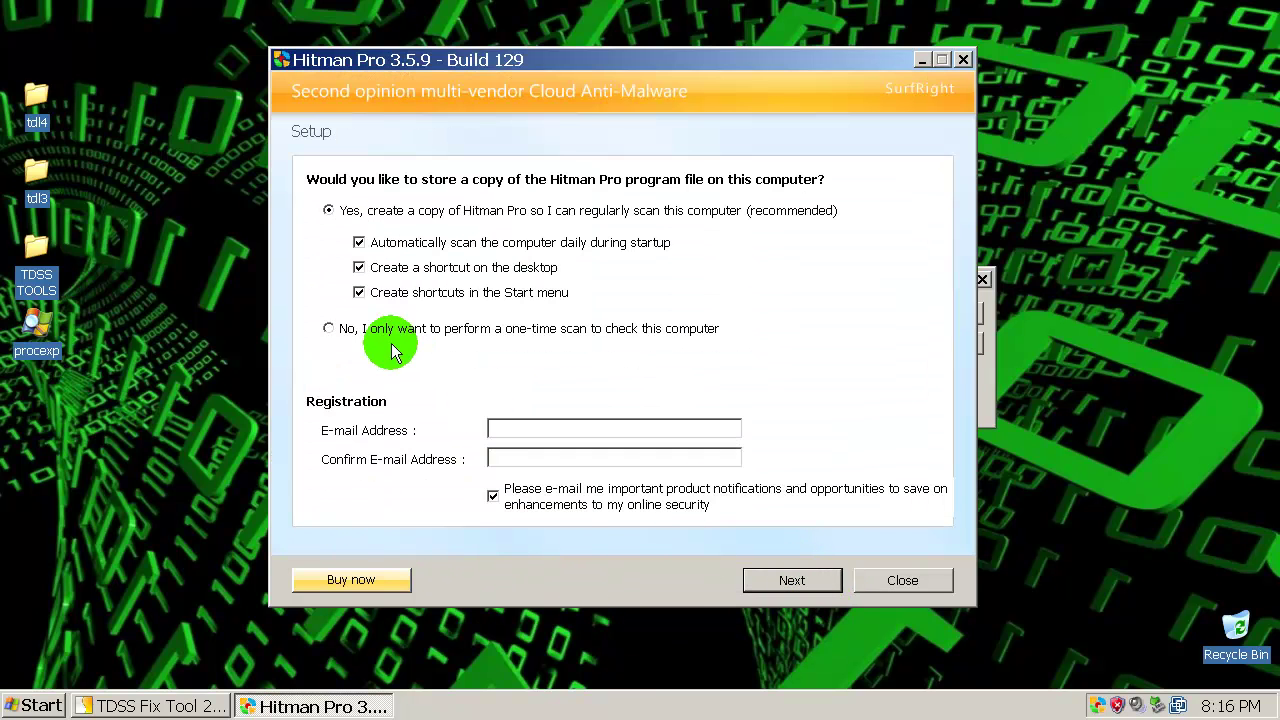
click(410, 328)
click(776, 580)
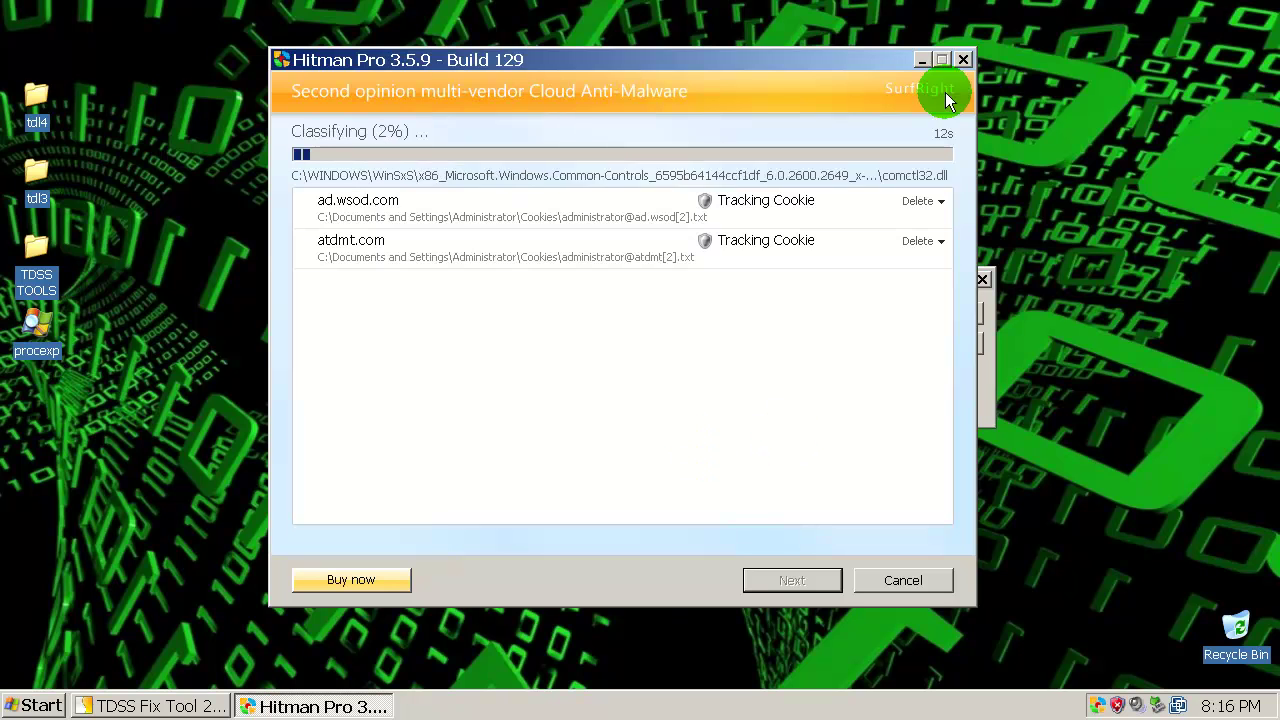
Step: Place Hitman Pro left and TDSS Fix Tool right, then cancel the scan and close Hitman Pro
drag(815, 71, 605, 77)
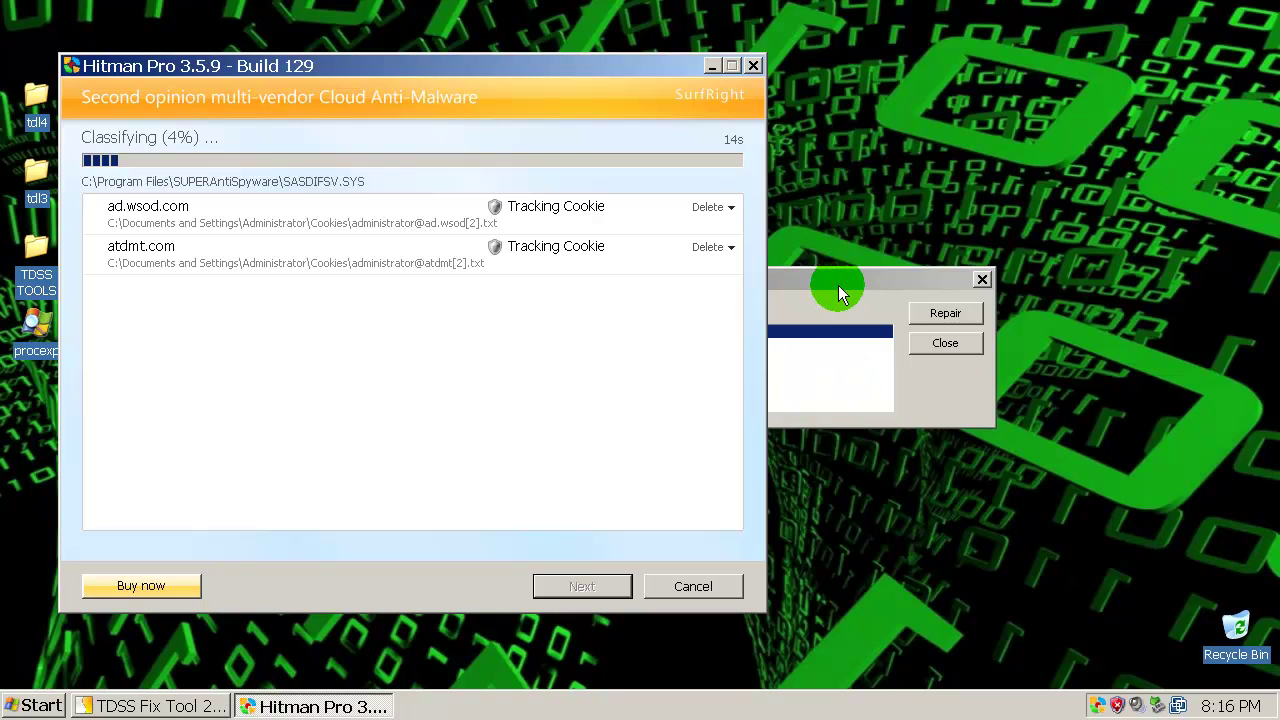
click(838, 285)
drag(822, 280, 974, 266)
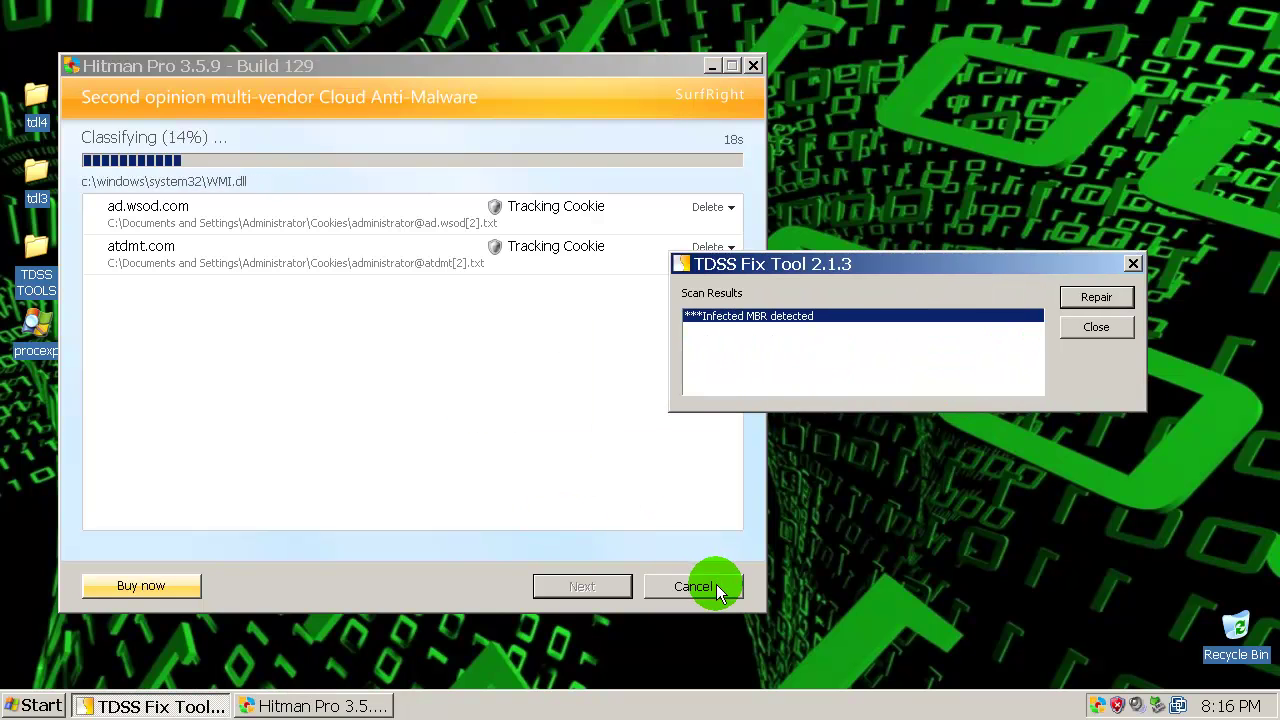
click(468, 62)
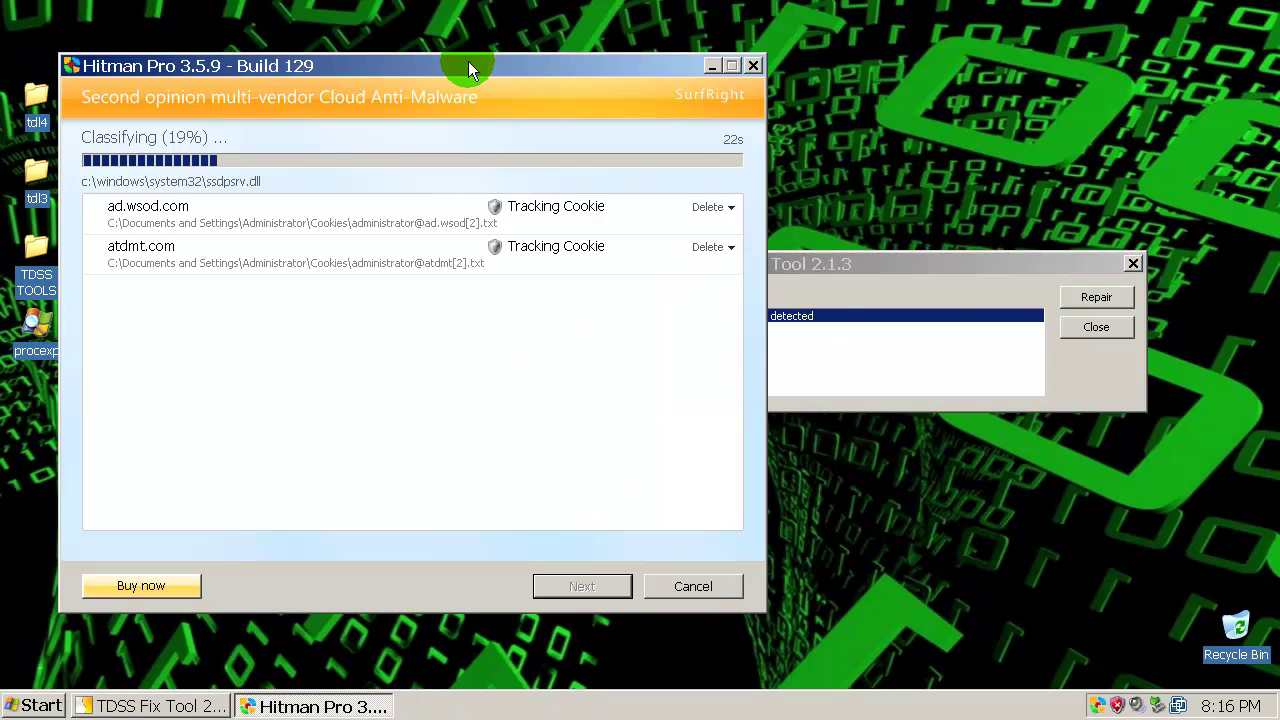
click(676, 587)
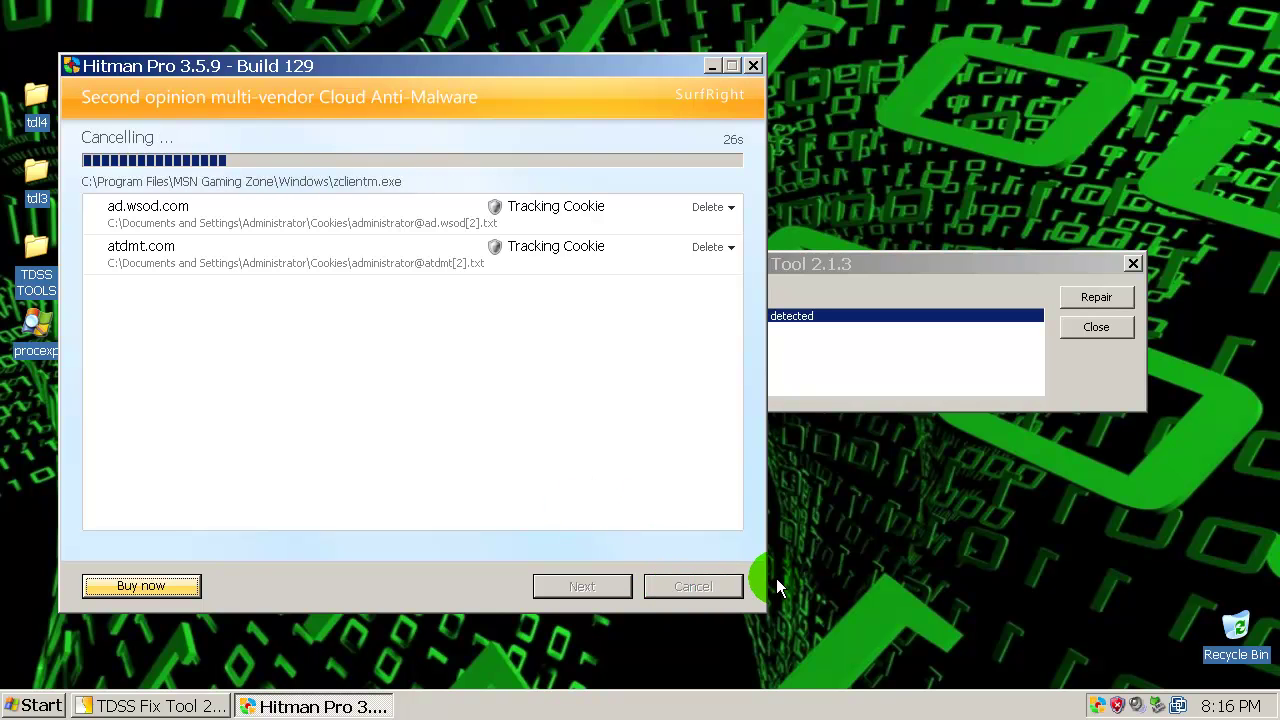
click(695, 586)
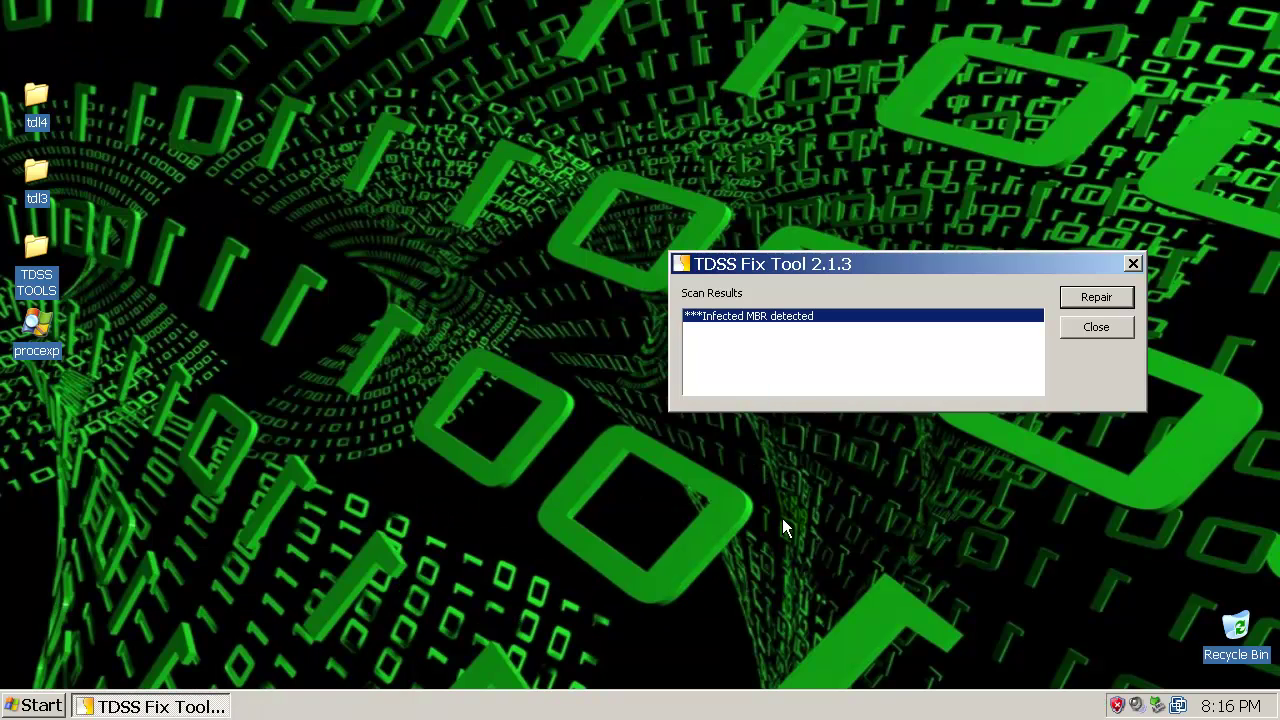
Step: Repair the infected MBR in TDSS Fix Tool, dismiss the success message, and close it
click(1096, 297)
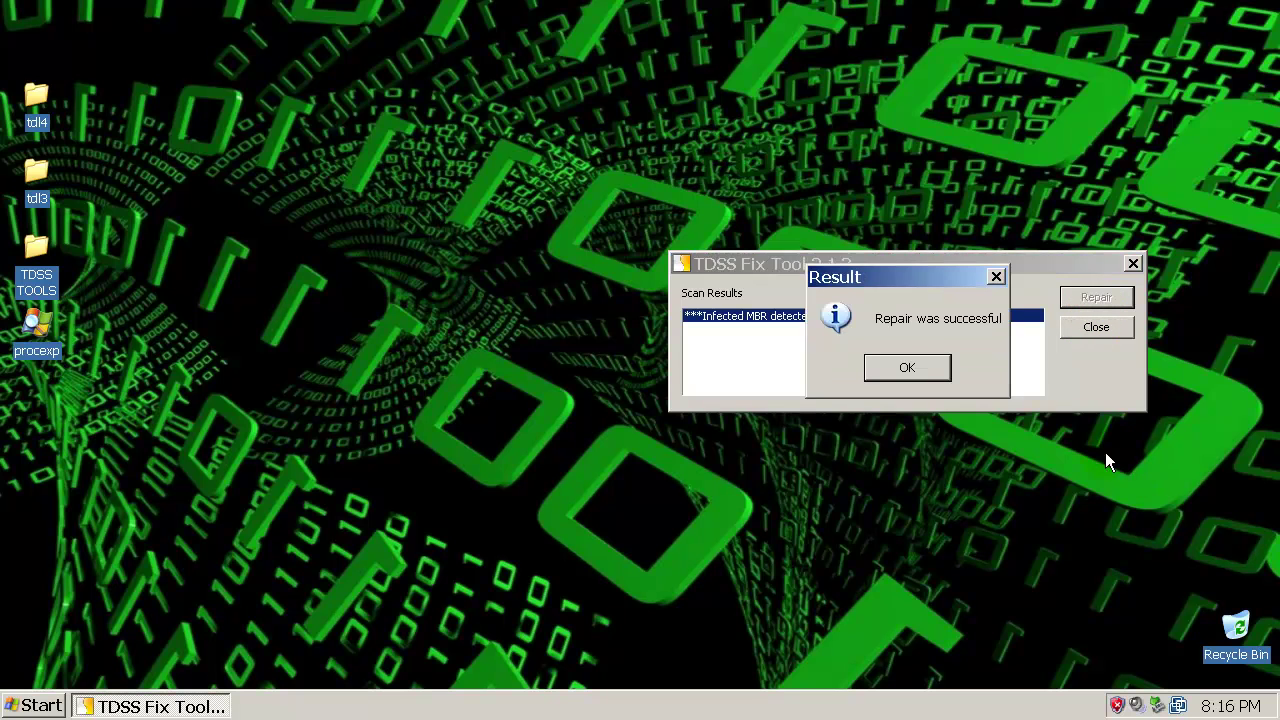
click(910, 370)
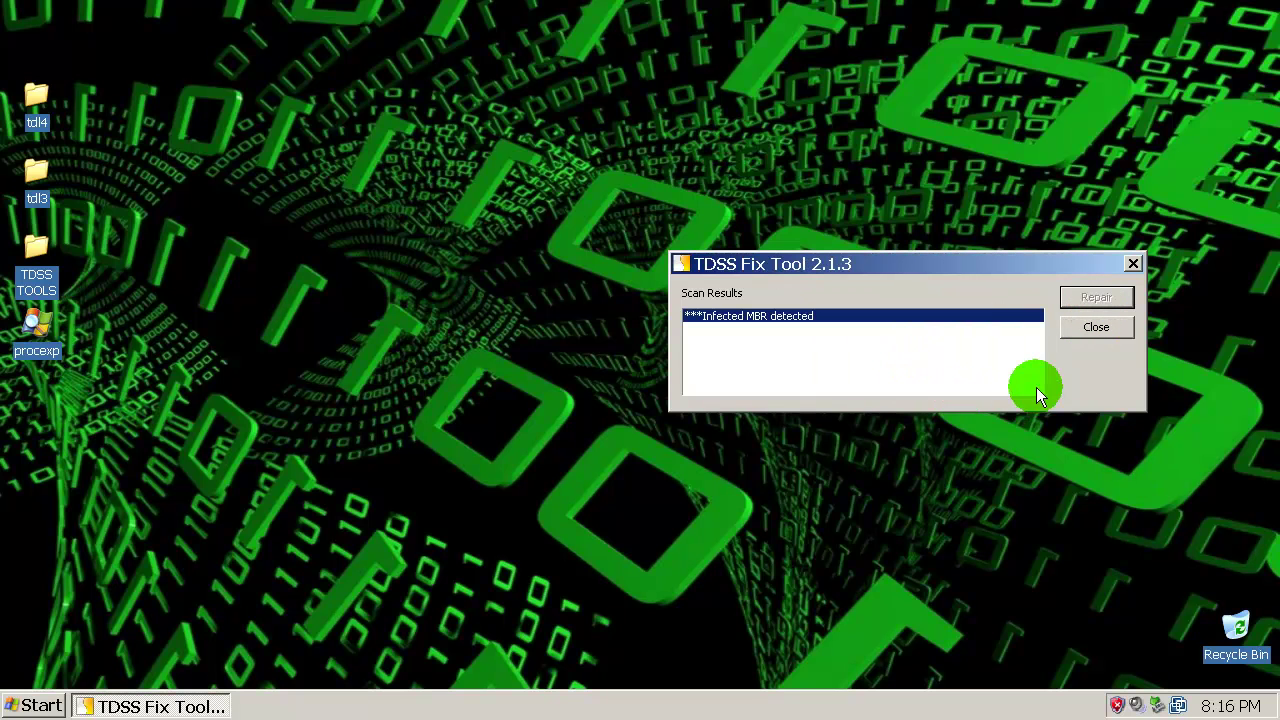
click(1088, 329)
right_click(497, 401)
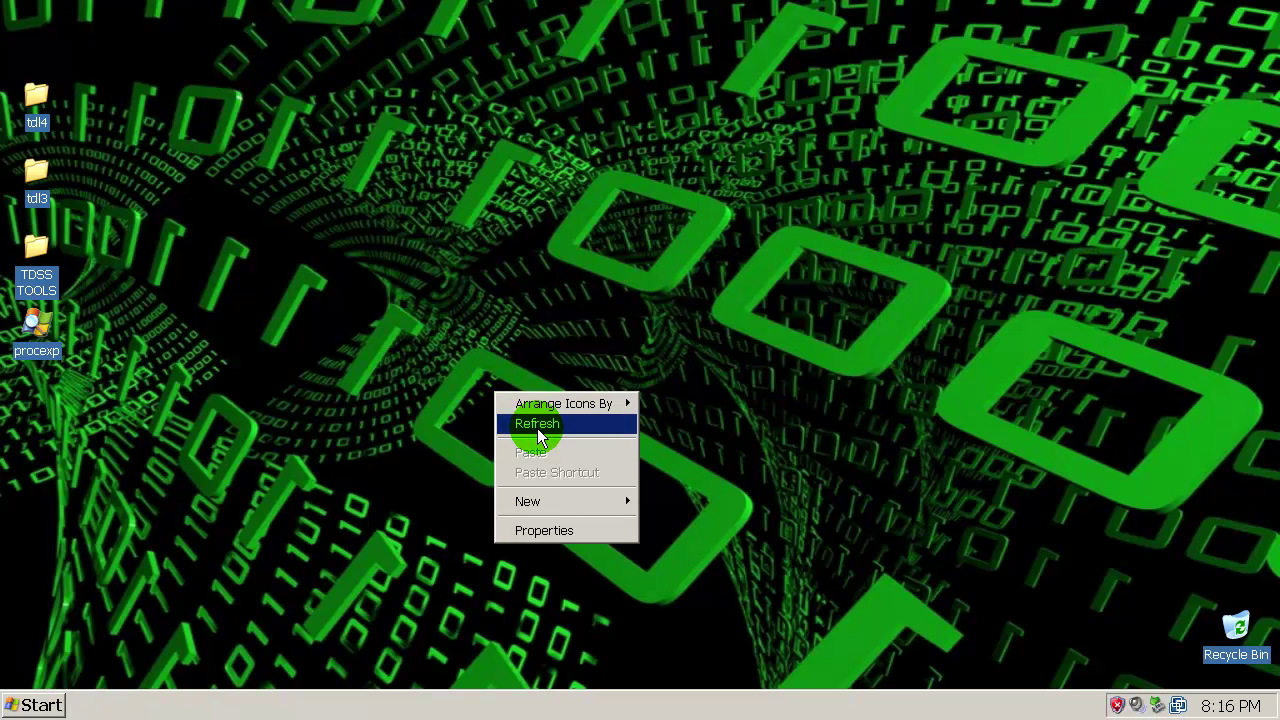
Step: Refresh the desktop, then browse the host's TDSS TOOLS and tdss > tdl3 folders back to tdss
click(510, 424)
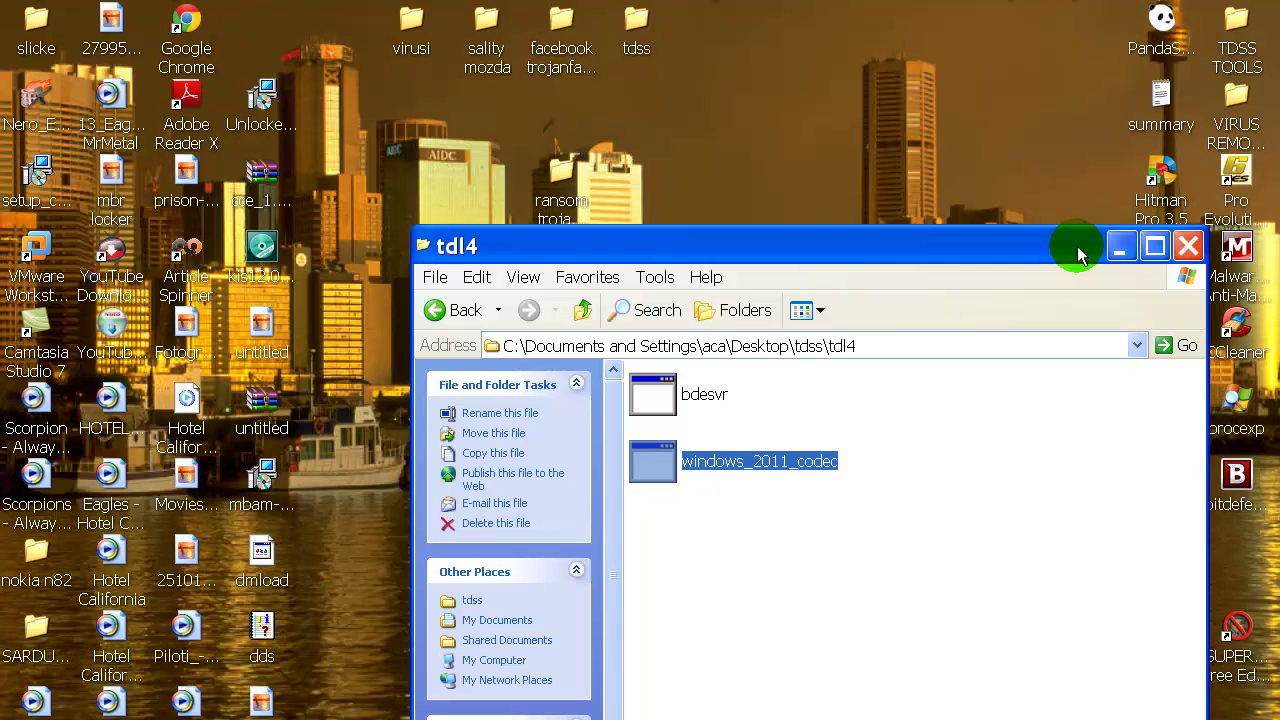
click(1181, 247)
double_click(1250, 22)
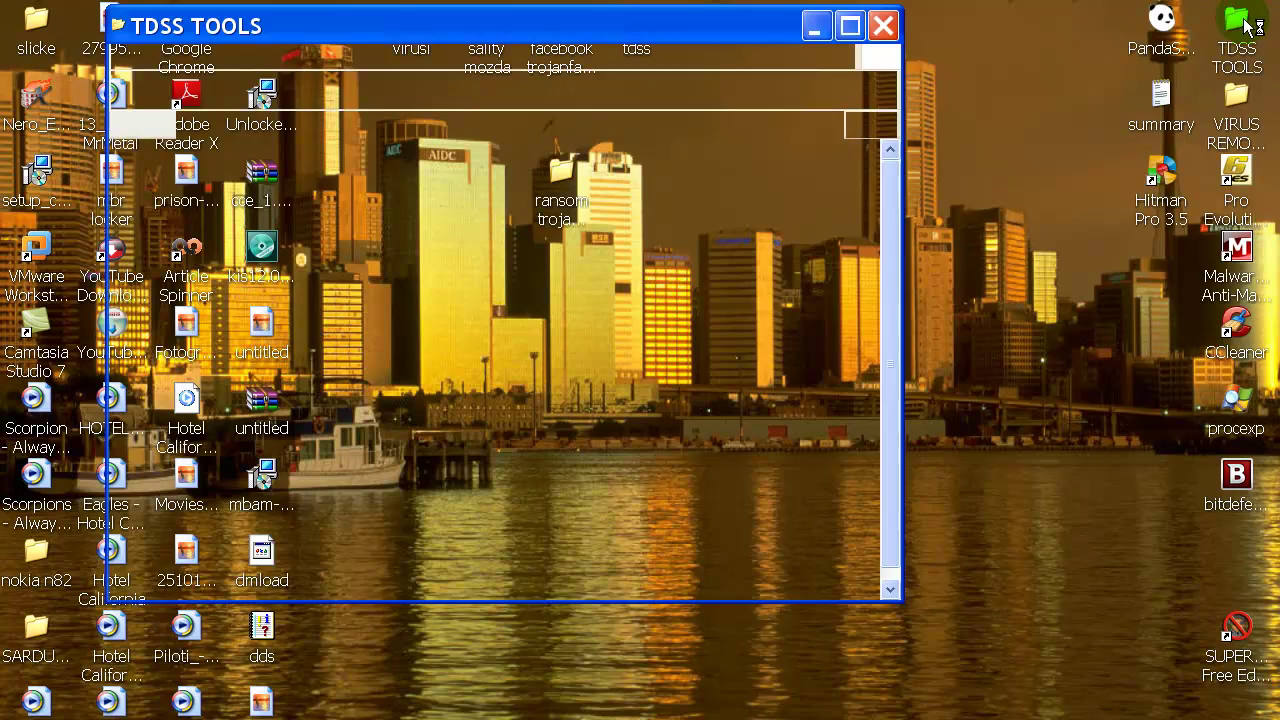
click(882, 27)
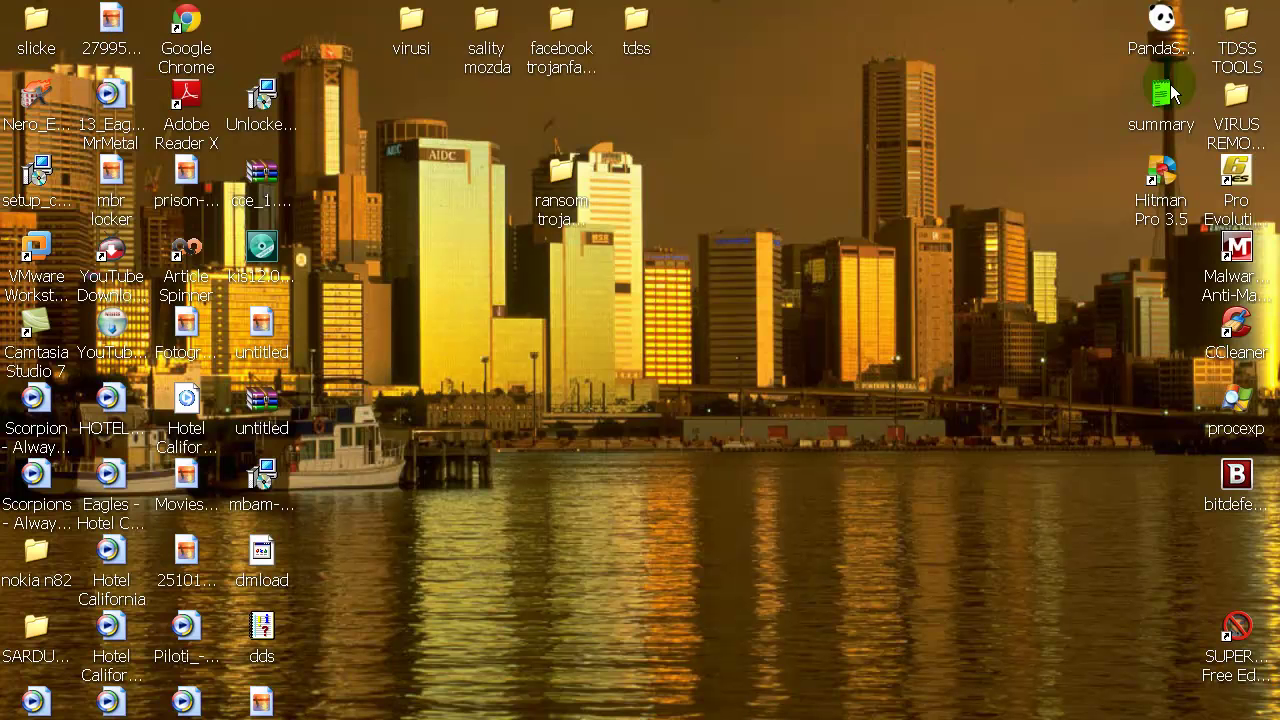
double_click(624, 30)
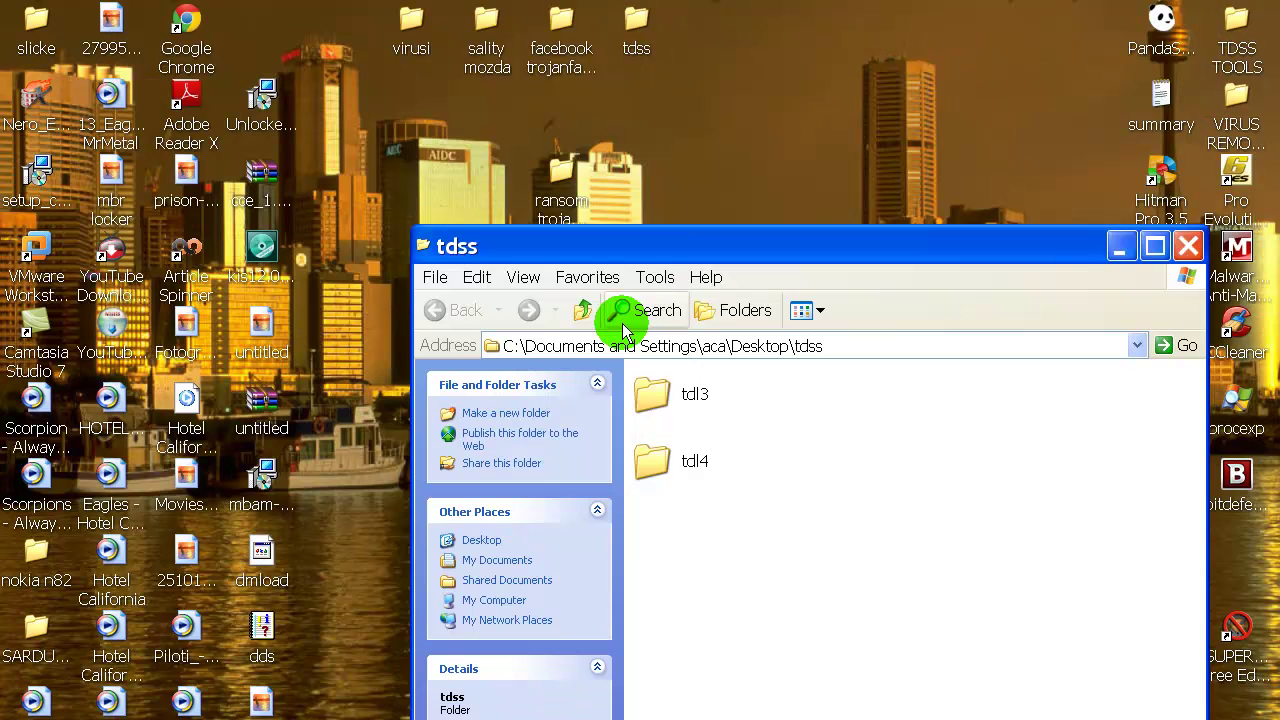
double_click(651, 390)
click(651, 393)
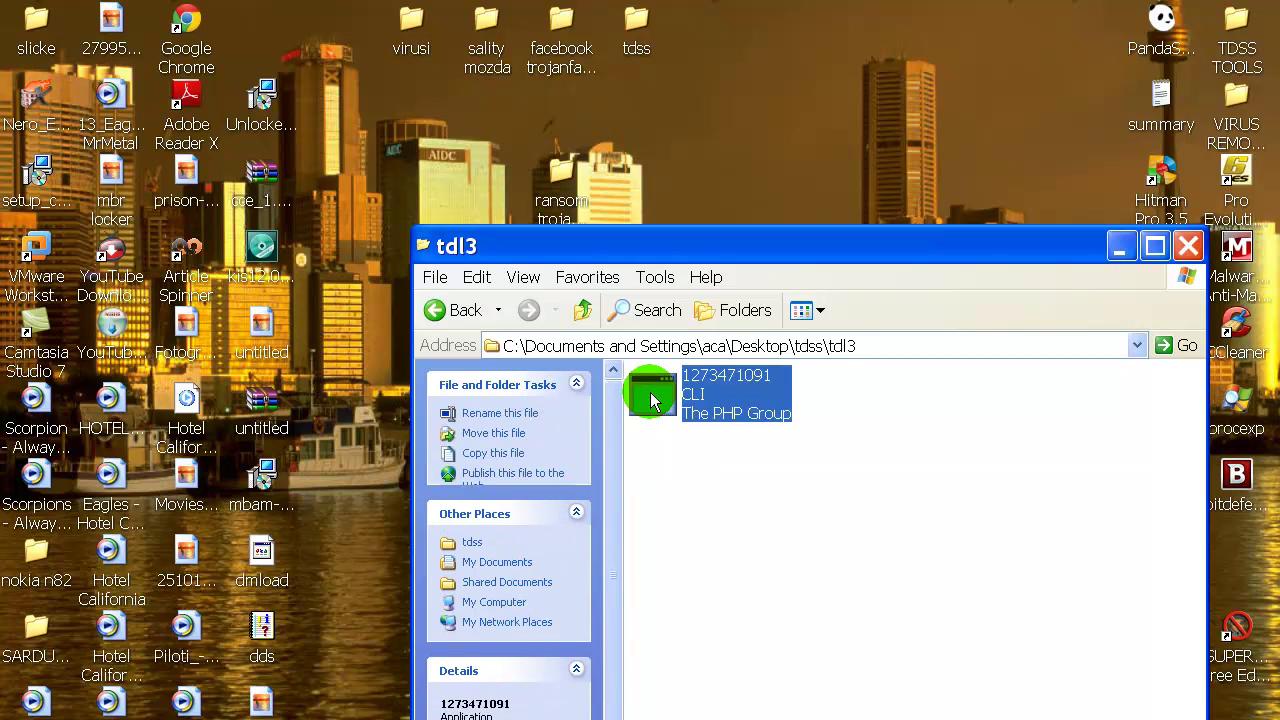
right_click(651, 393)
key(Escape)
key(BackSpace)
Step: Cut bdesvr from the tdss > tdl4 folder and paste it onto the VM desktop
click(677, 465)
double_click(677, 465)
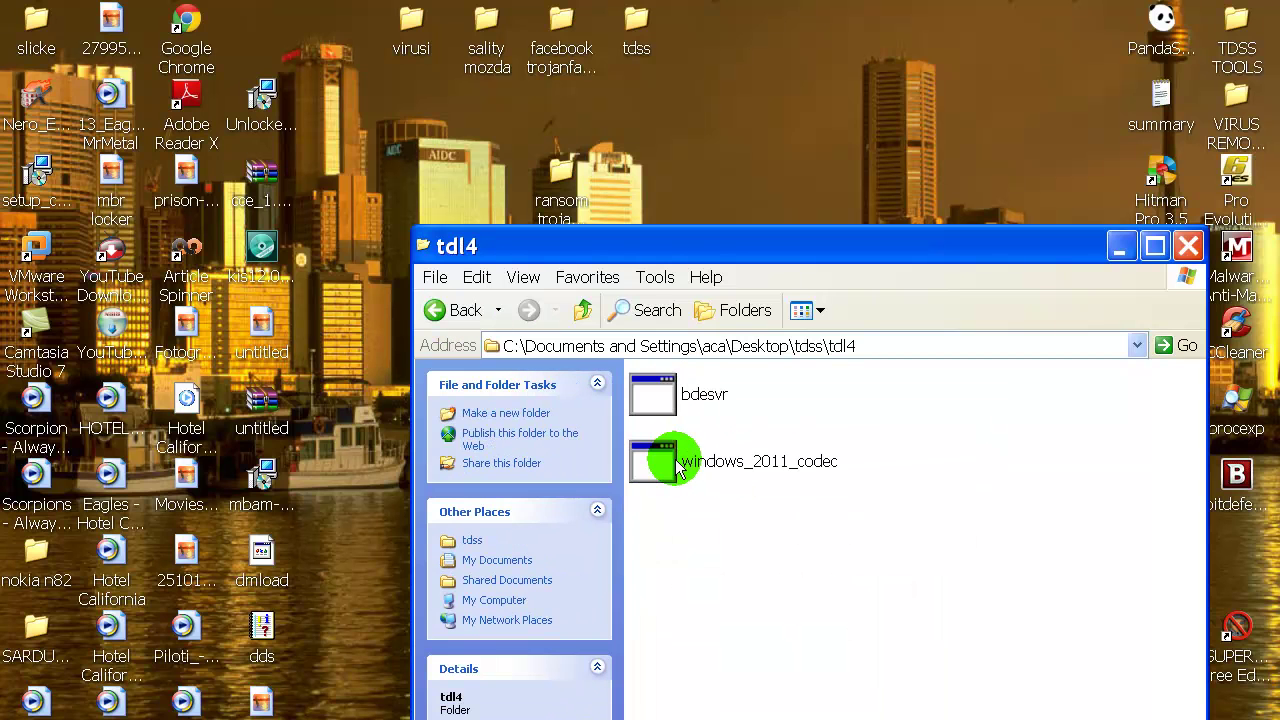
click(657, 394)
right_click(663, 394)
click(755, 633)
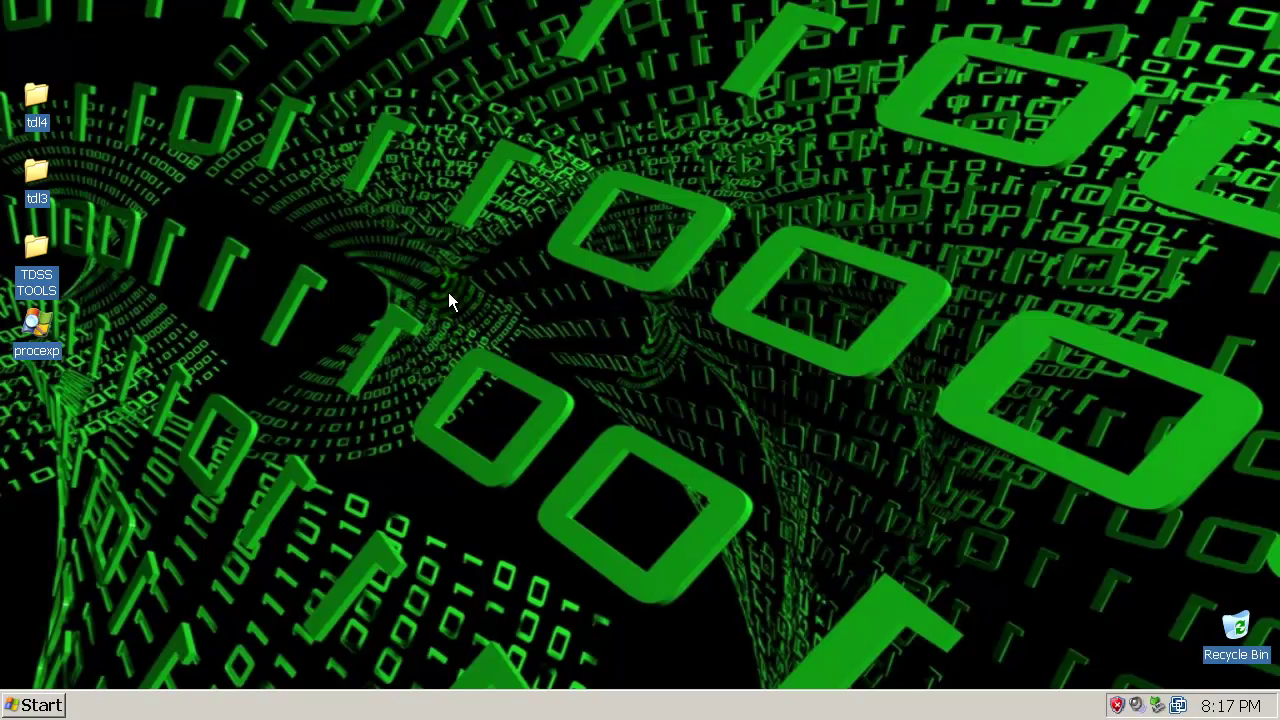
right_click(448, 294)
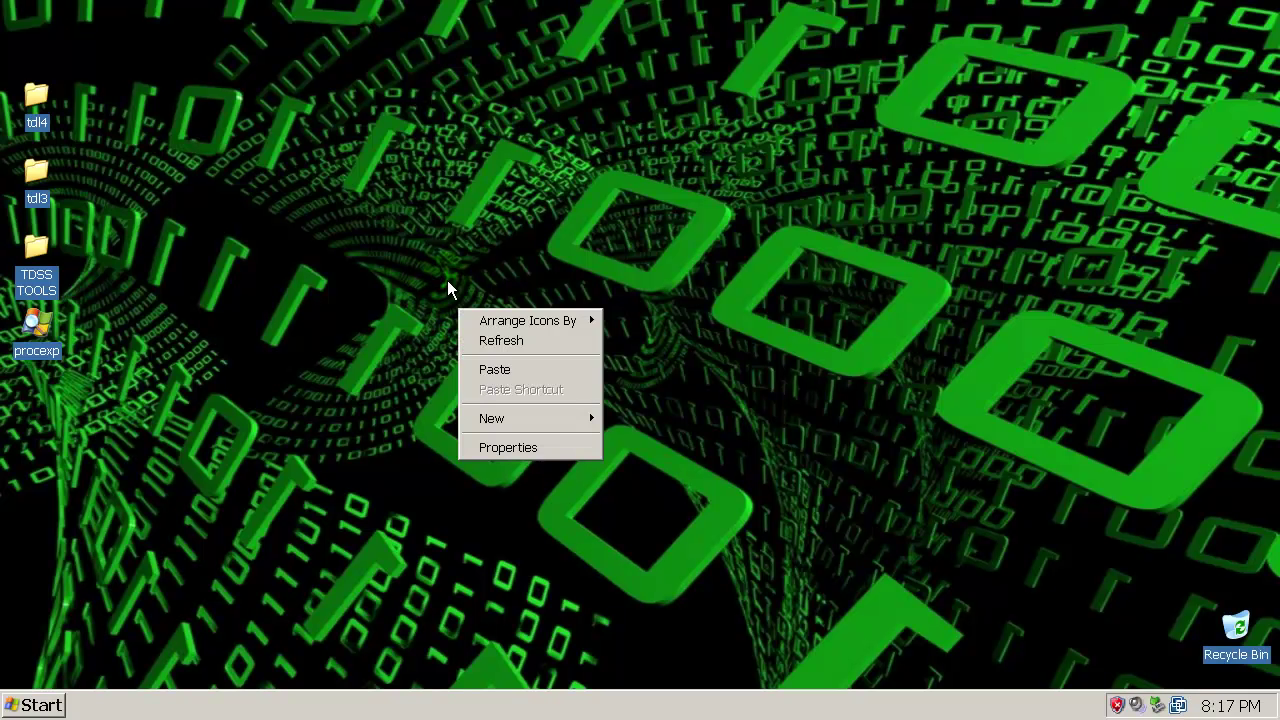
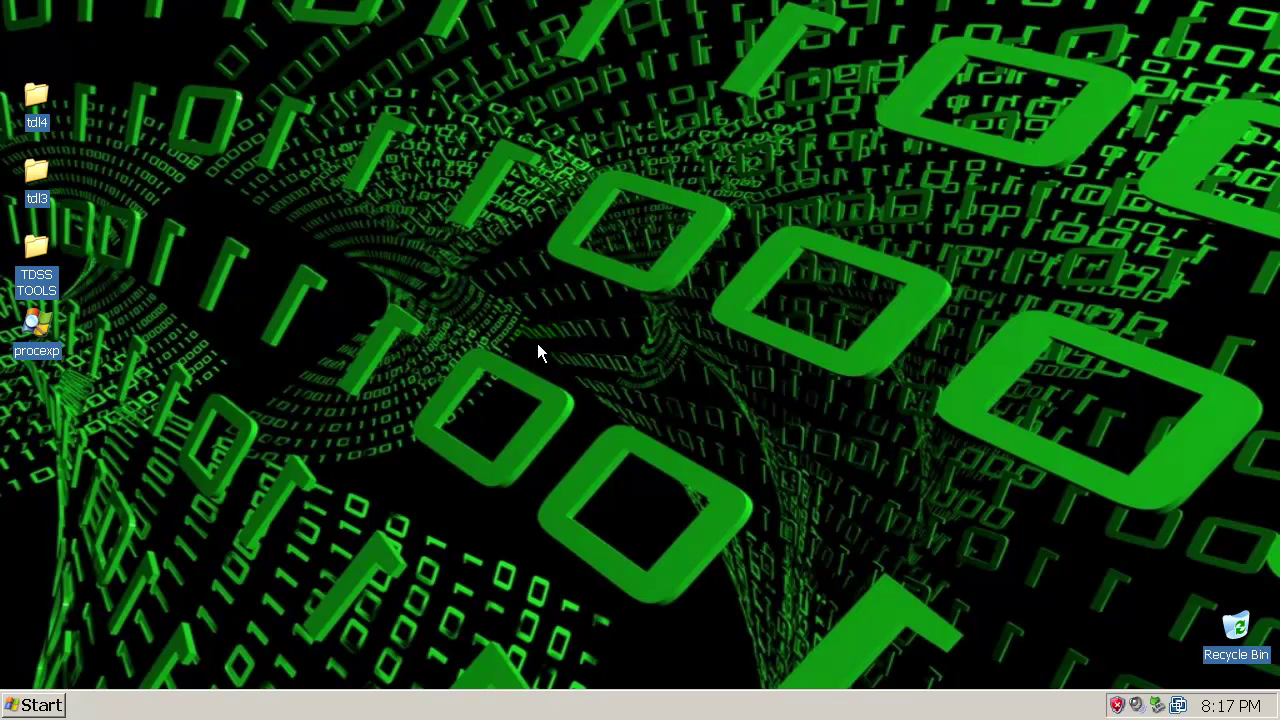
Step: Refresh the desktop, then open the tdl4 folder and close it since it's empty
right_click(486, 312)
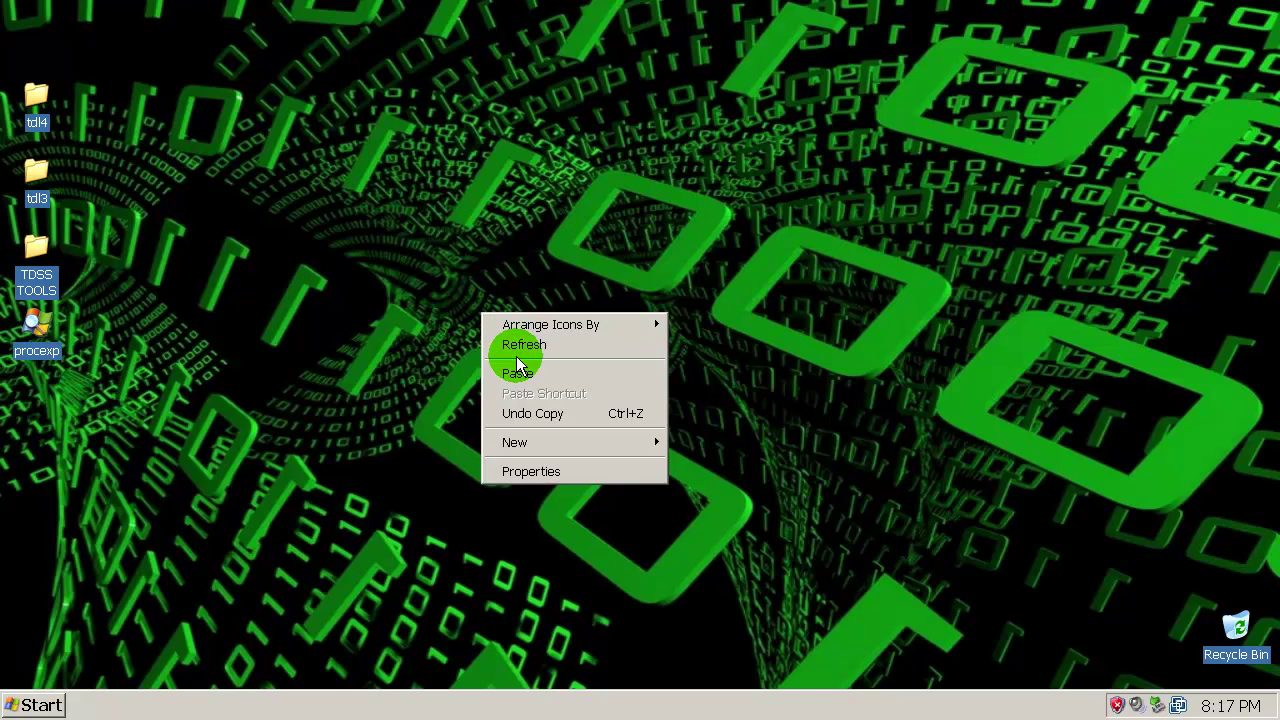
click(514, 347)
click(36, 175)
double_click(36, 100)
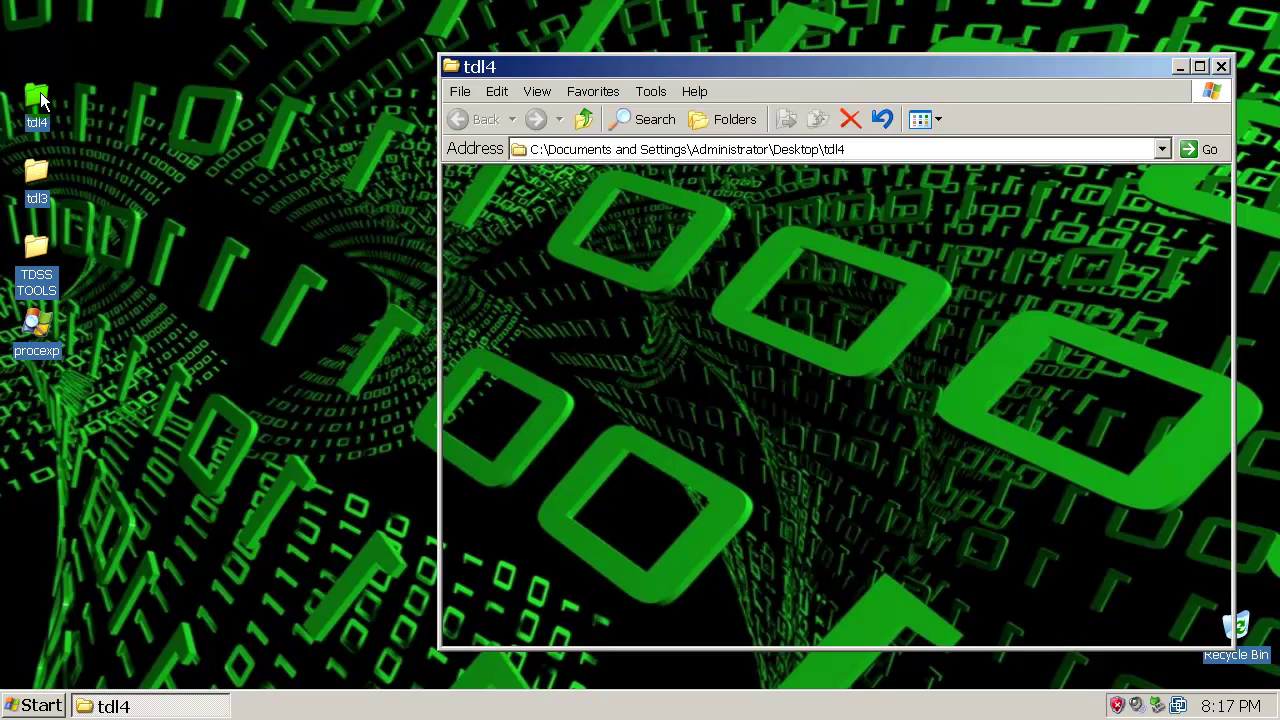
click(585, 170)
click(1221, 66)
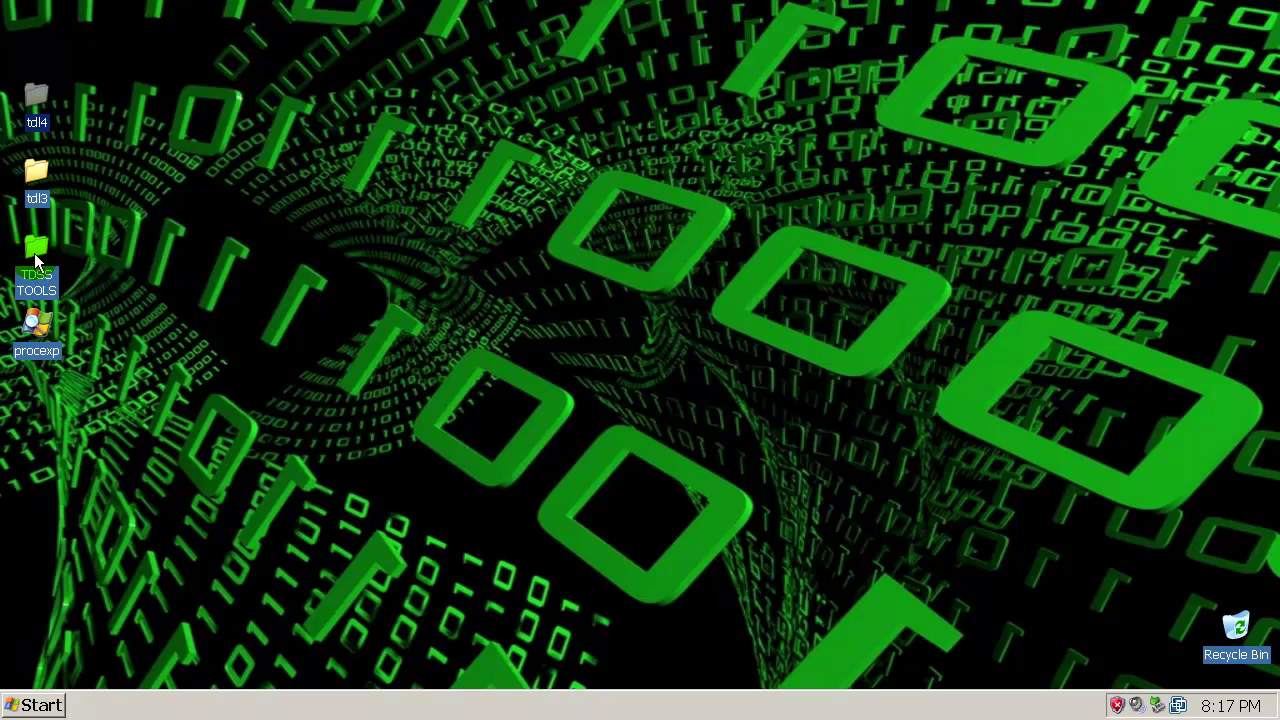
Step: Launch HitmanPro35 from the TDSS TOOLS folder and choose Default scan (recommended)
click(37, 258)
double_click(37, 258)
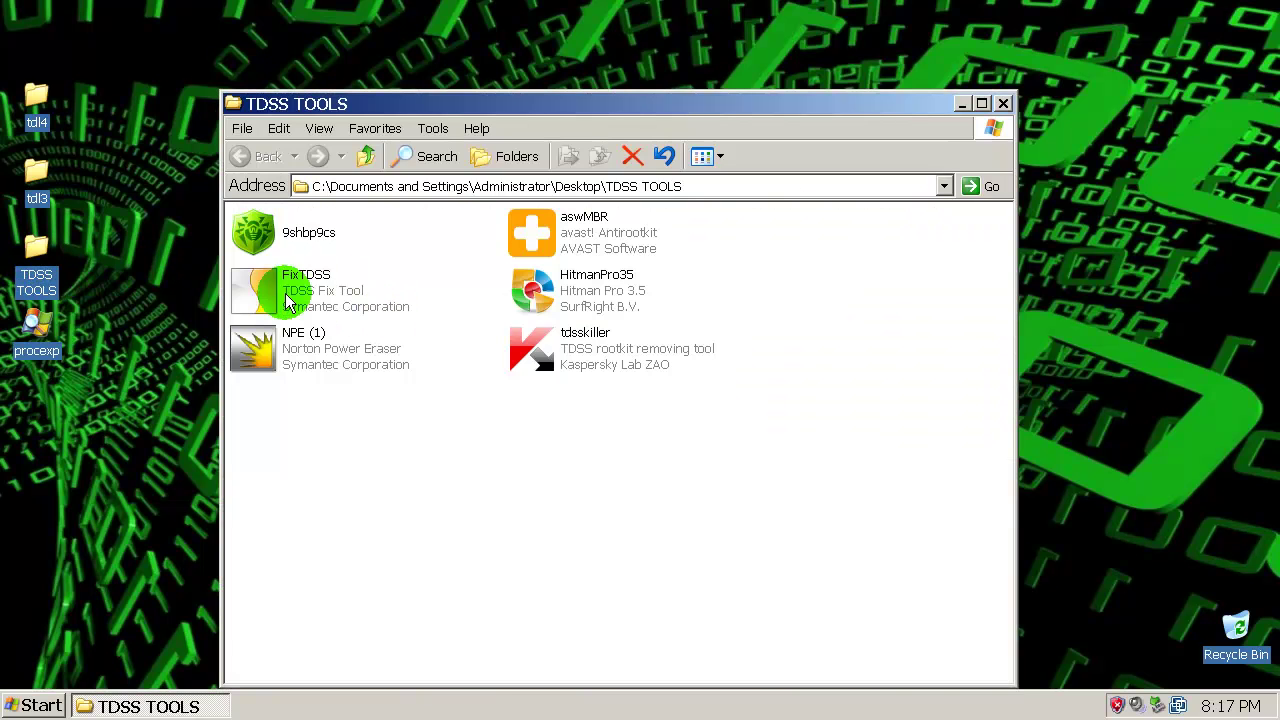
click(540, 288)
right_click(550, 284)
click(600, 294)
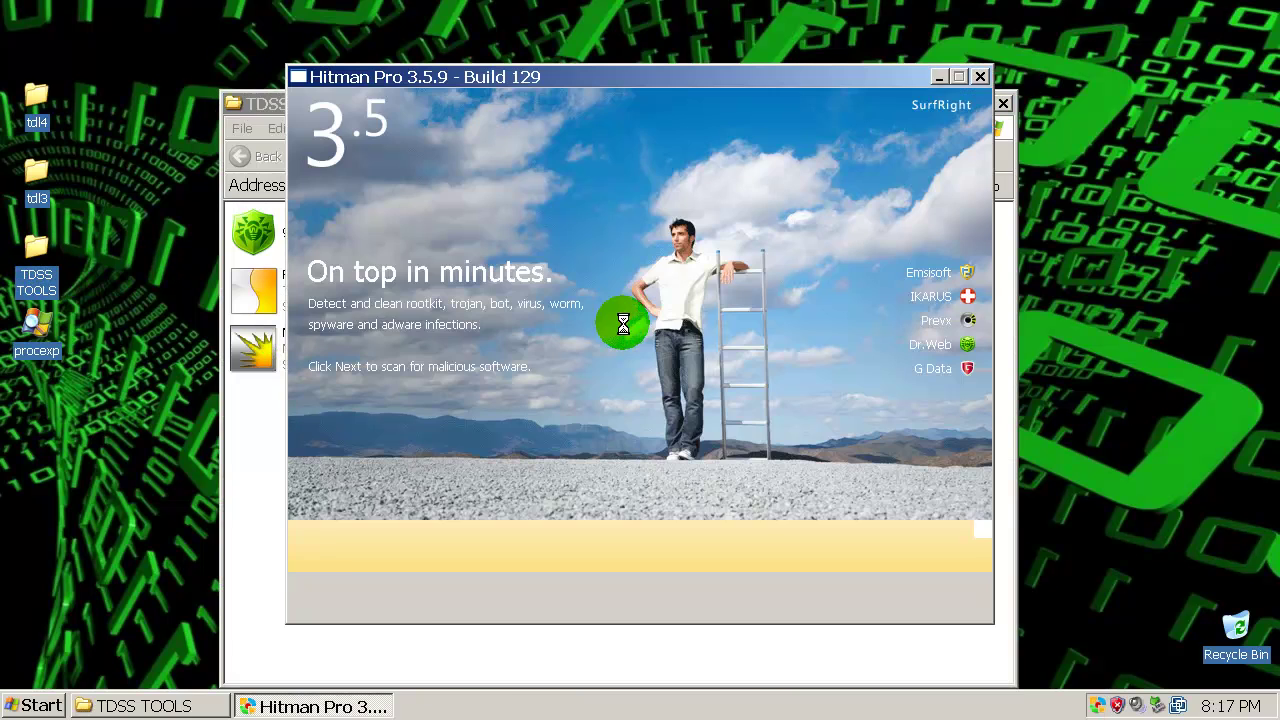
click(849, 597)
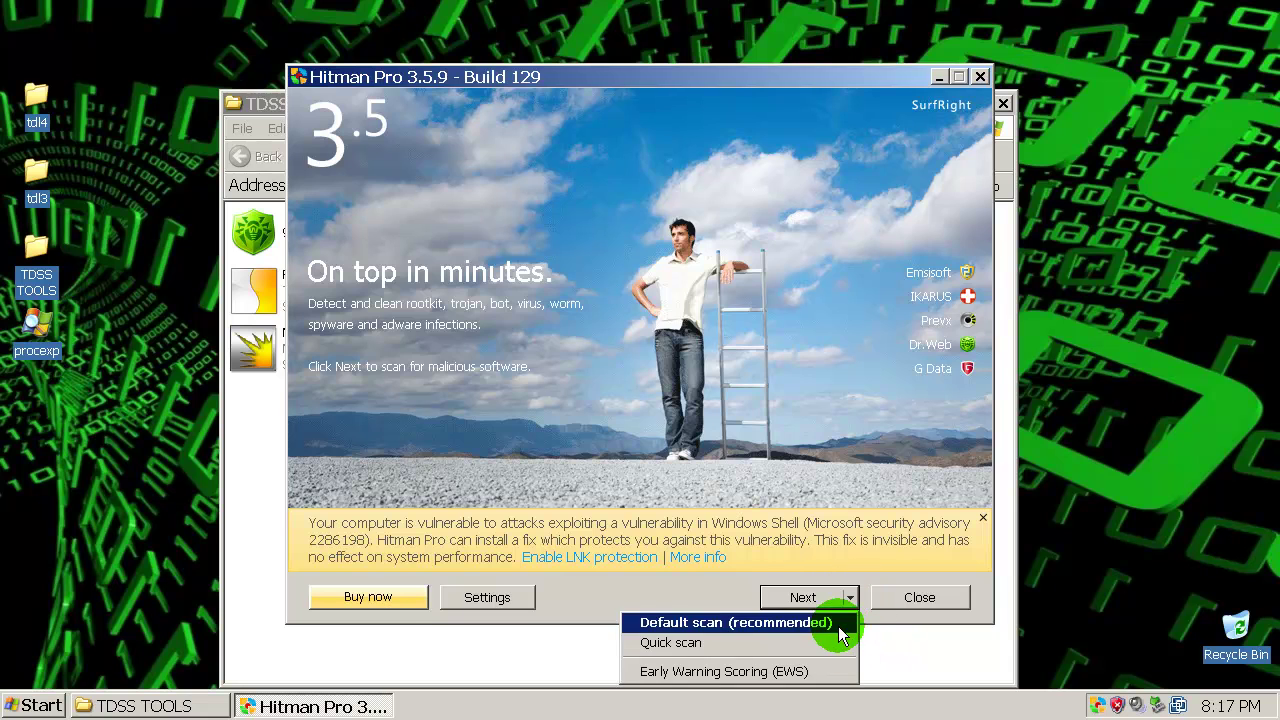
click(832, 621)
Step: Start the scan, inspect the TDL rootkit flagged in Master Boot Record (Sector 0), then cancel
click(773, 593)
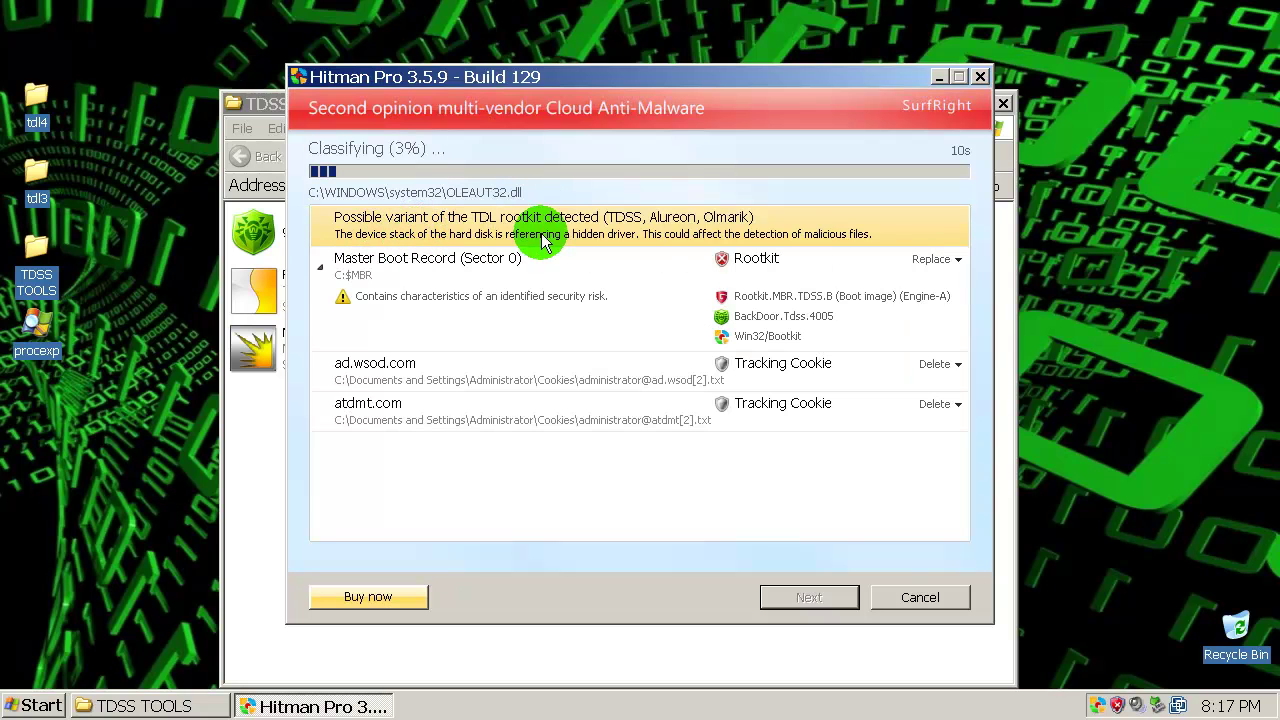
click(453, 291)
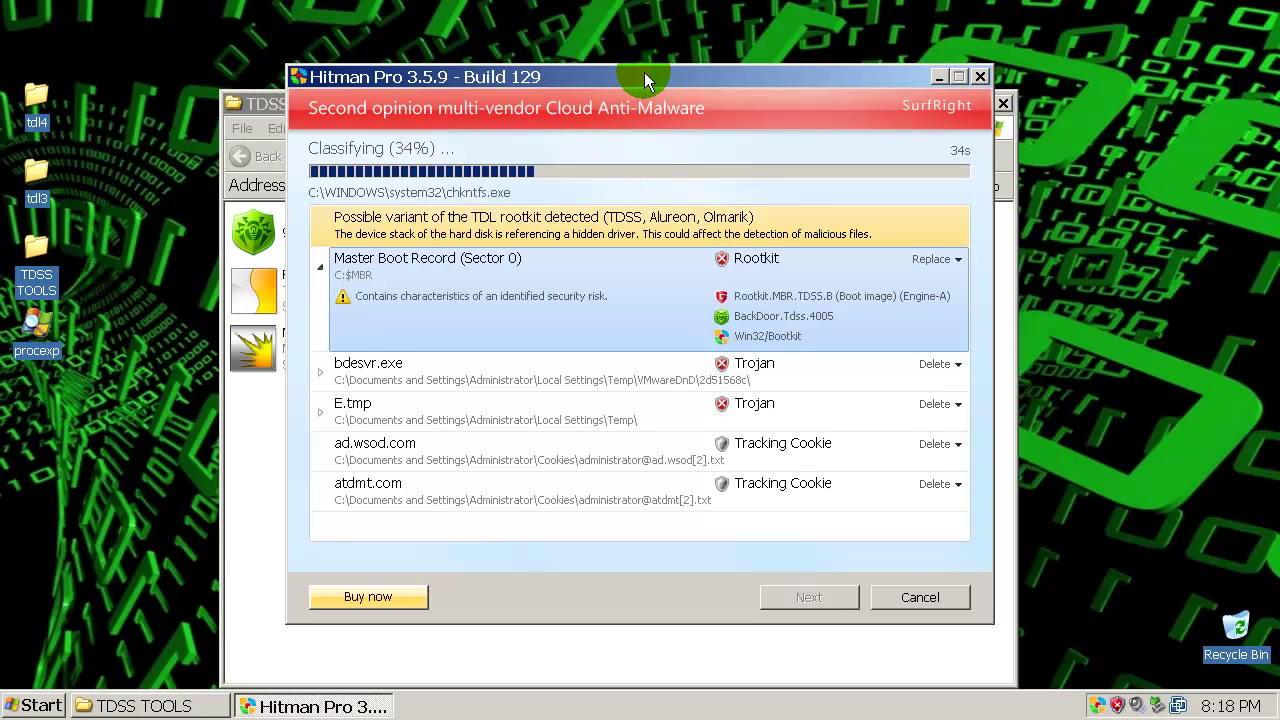
drag(660, 77, 681, 78)
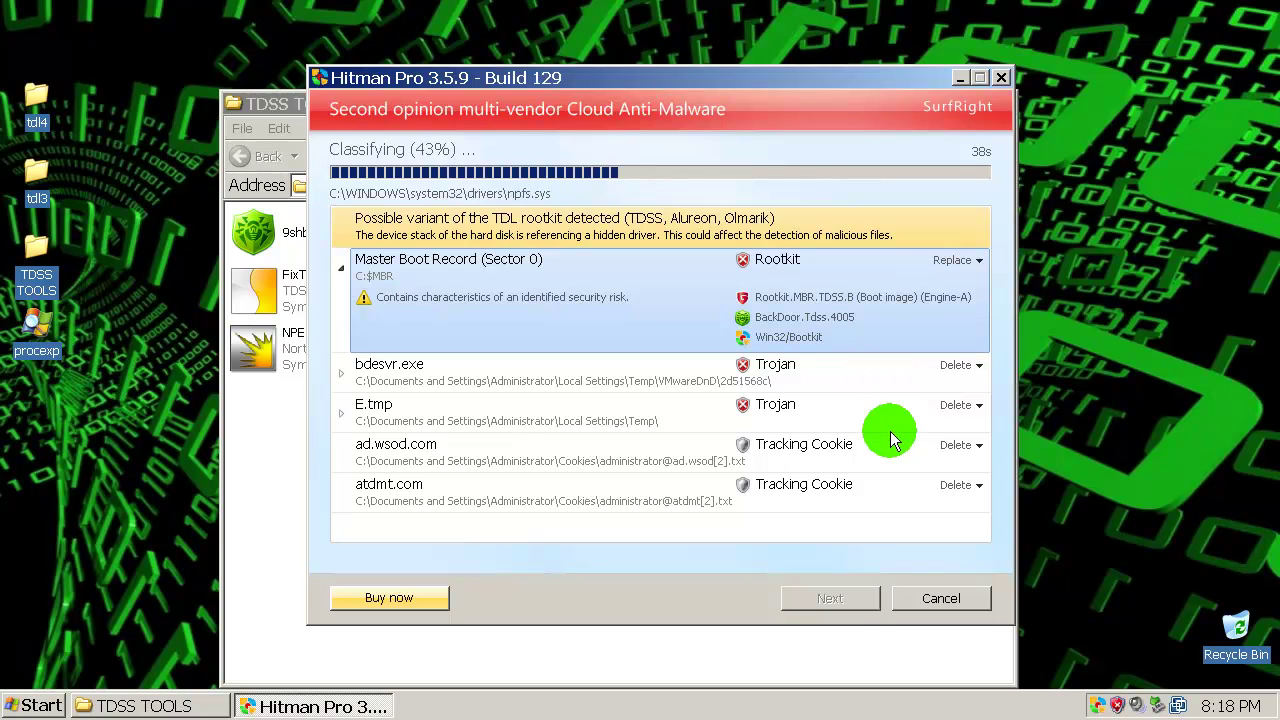
click(940, 598)
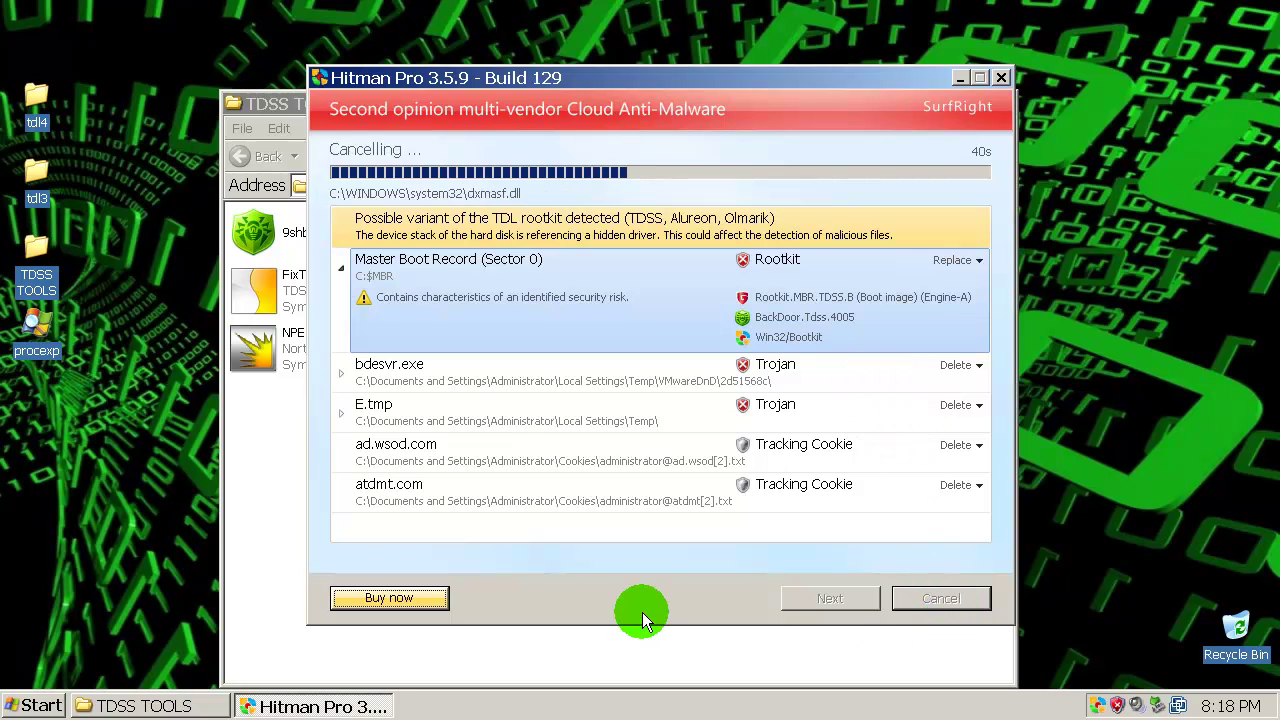
Step: Close Hitman Pro, then select and deselect the six items in TDSS TOOLS
click(930, 598)
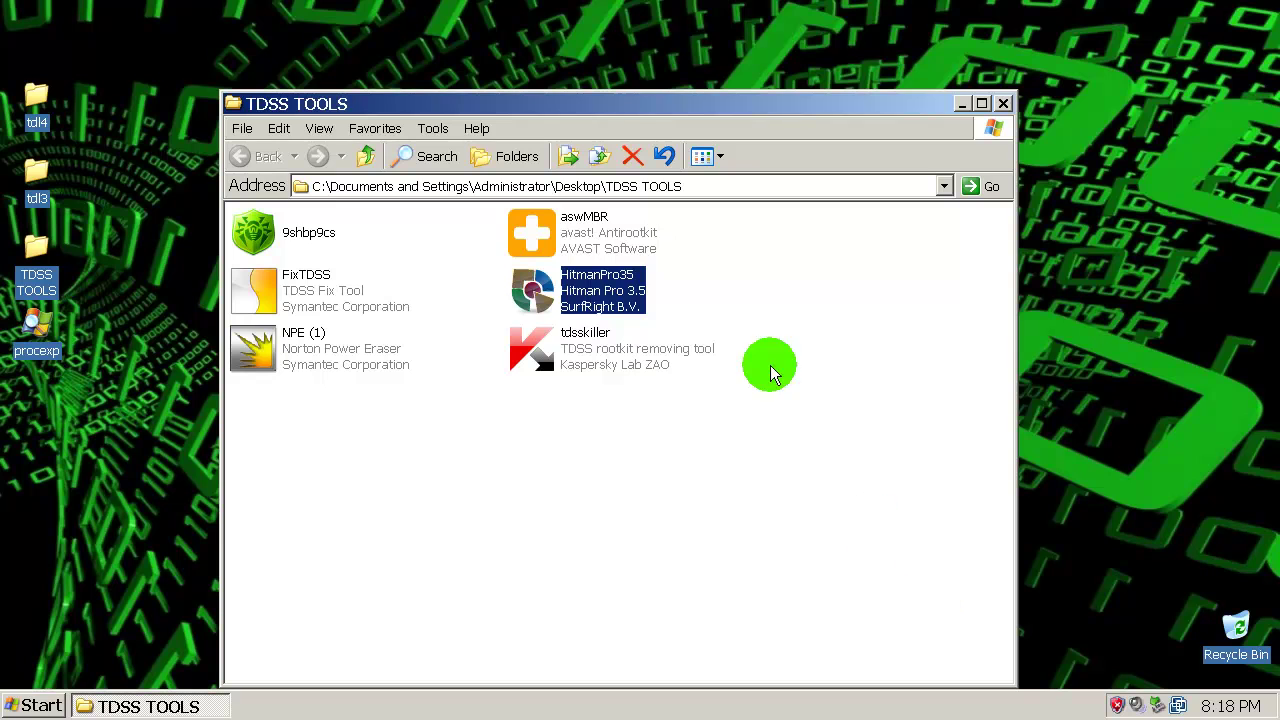
click(843, 293)
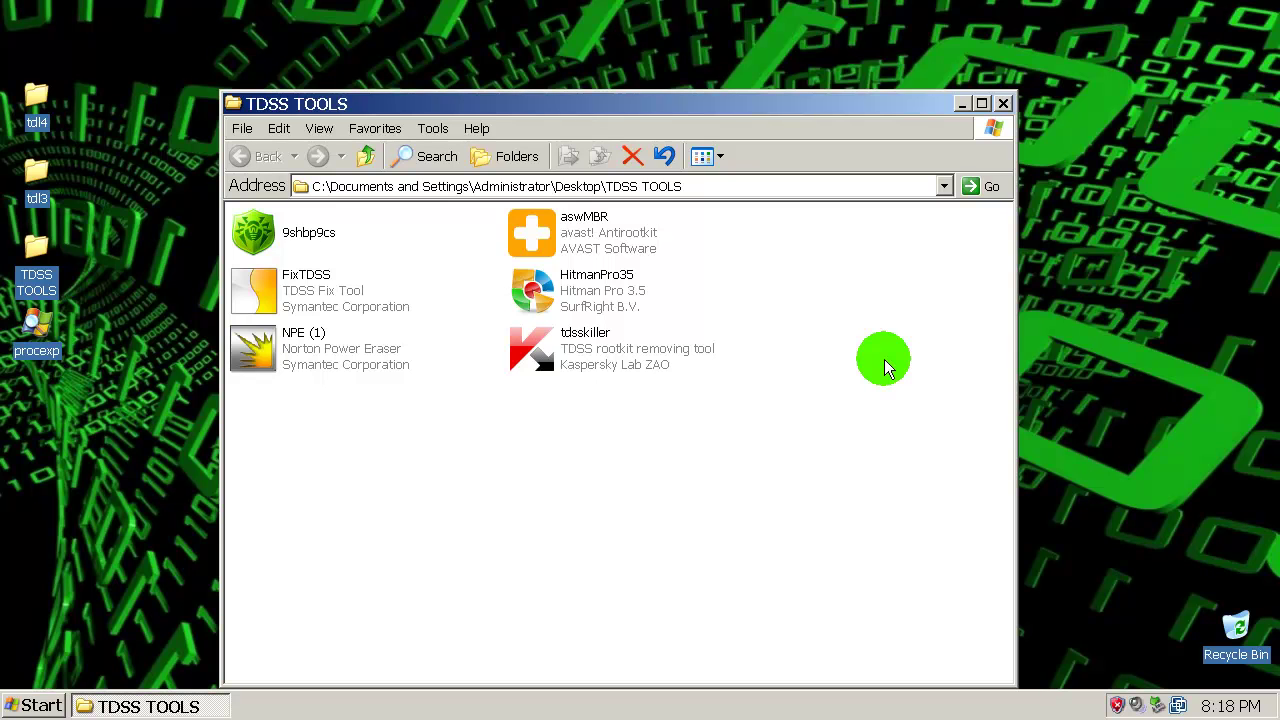
drag(766, 460, 236, 214)
click(460, 477)
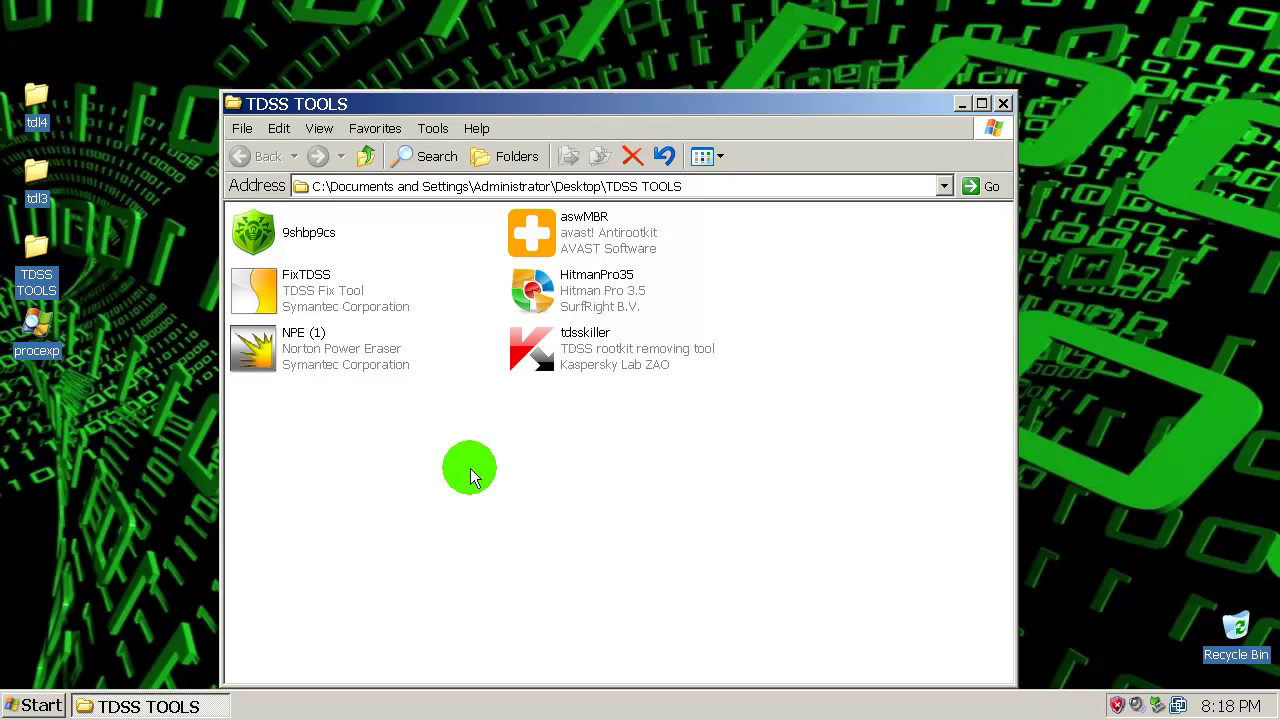
Step: Close the TDSS TOOLS folder window and refresh the desktop
click(1003, 103)
right_click(812, 258)
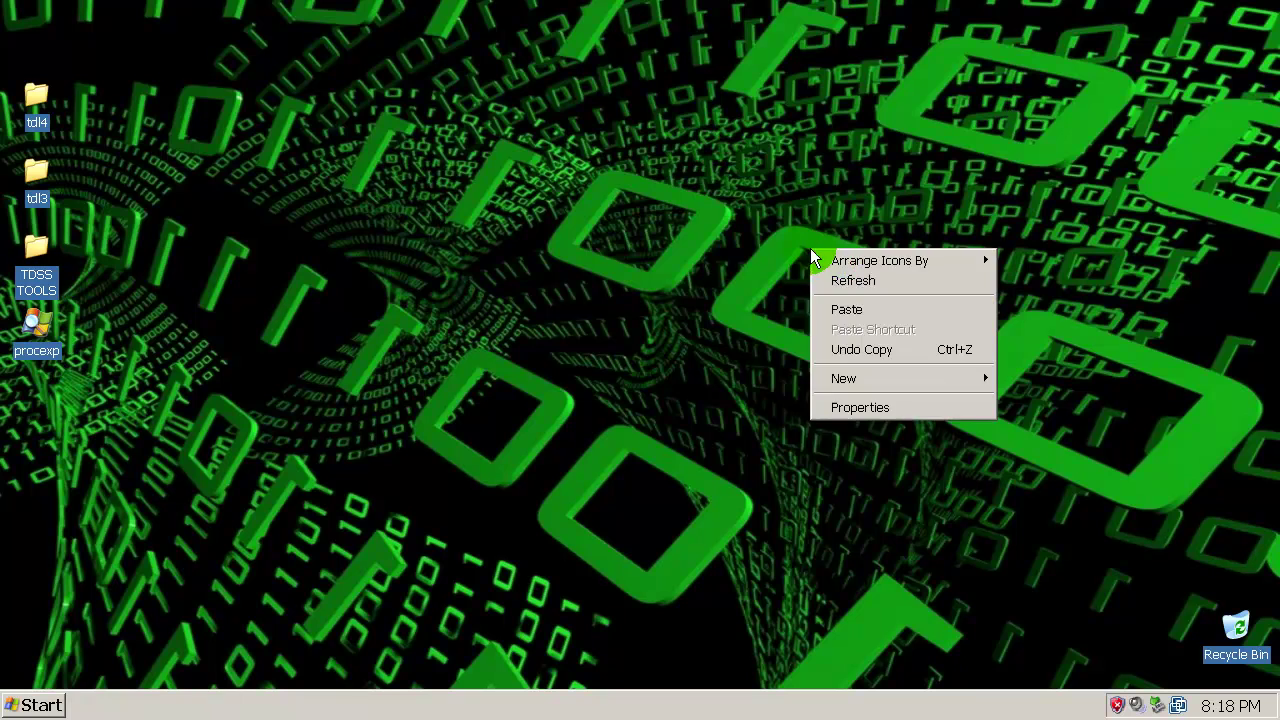
click(869, 279)
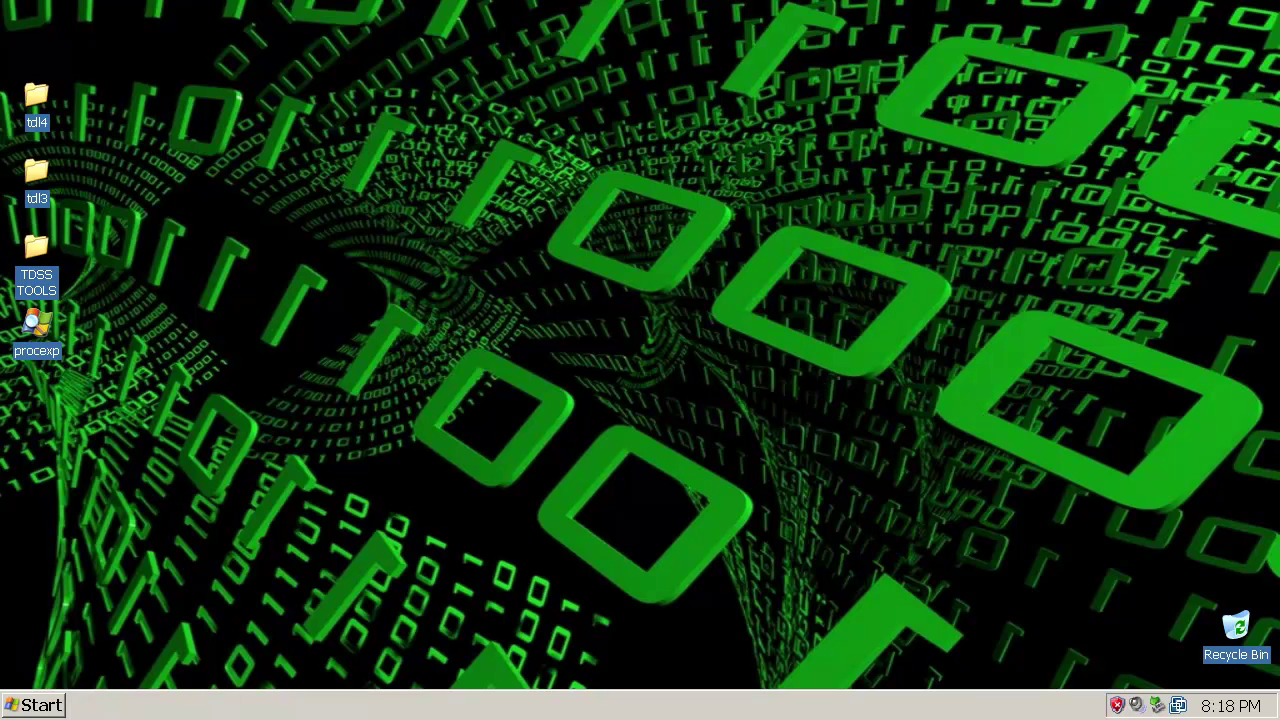